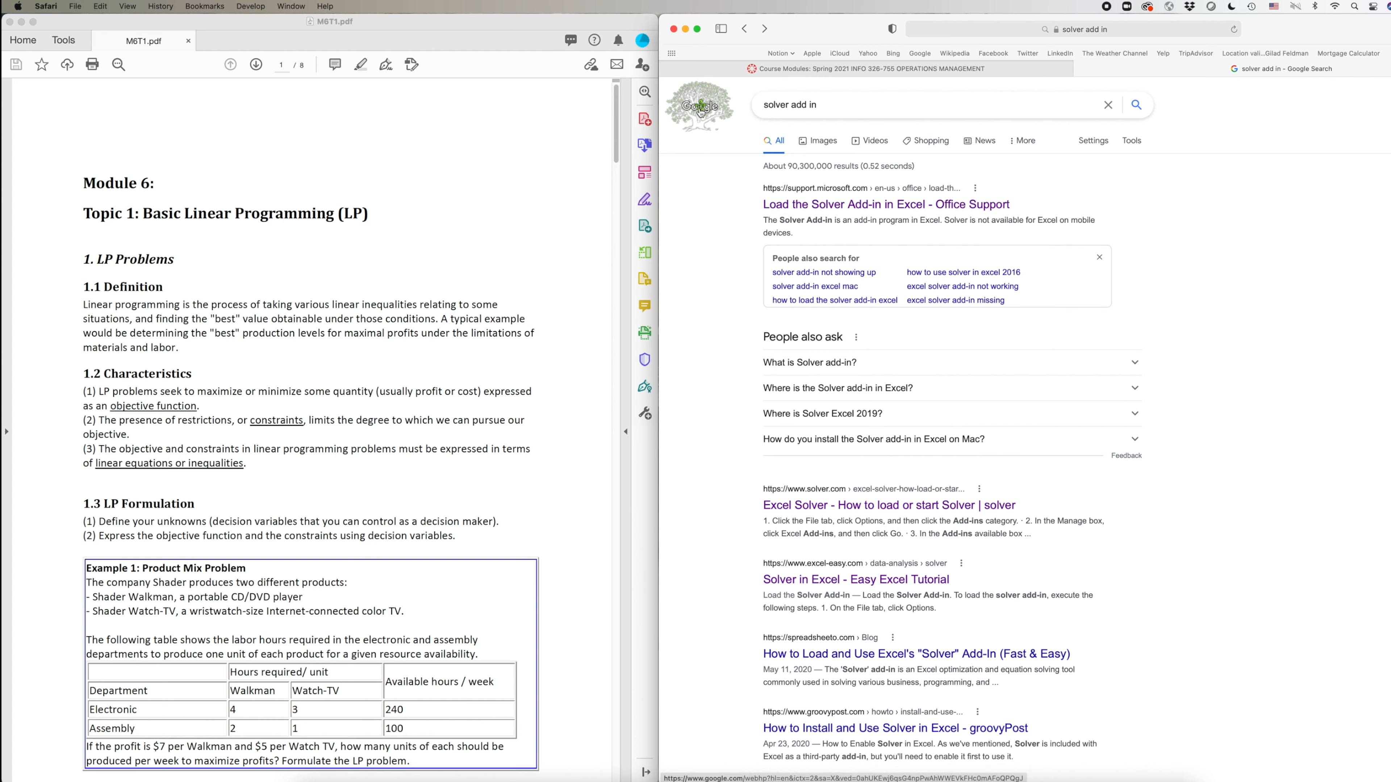
Open Microsoft's Load the Solver Add-in in Excel article and compare its Windows and macOS instructions
click(838, 106)
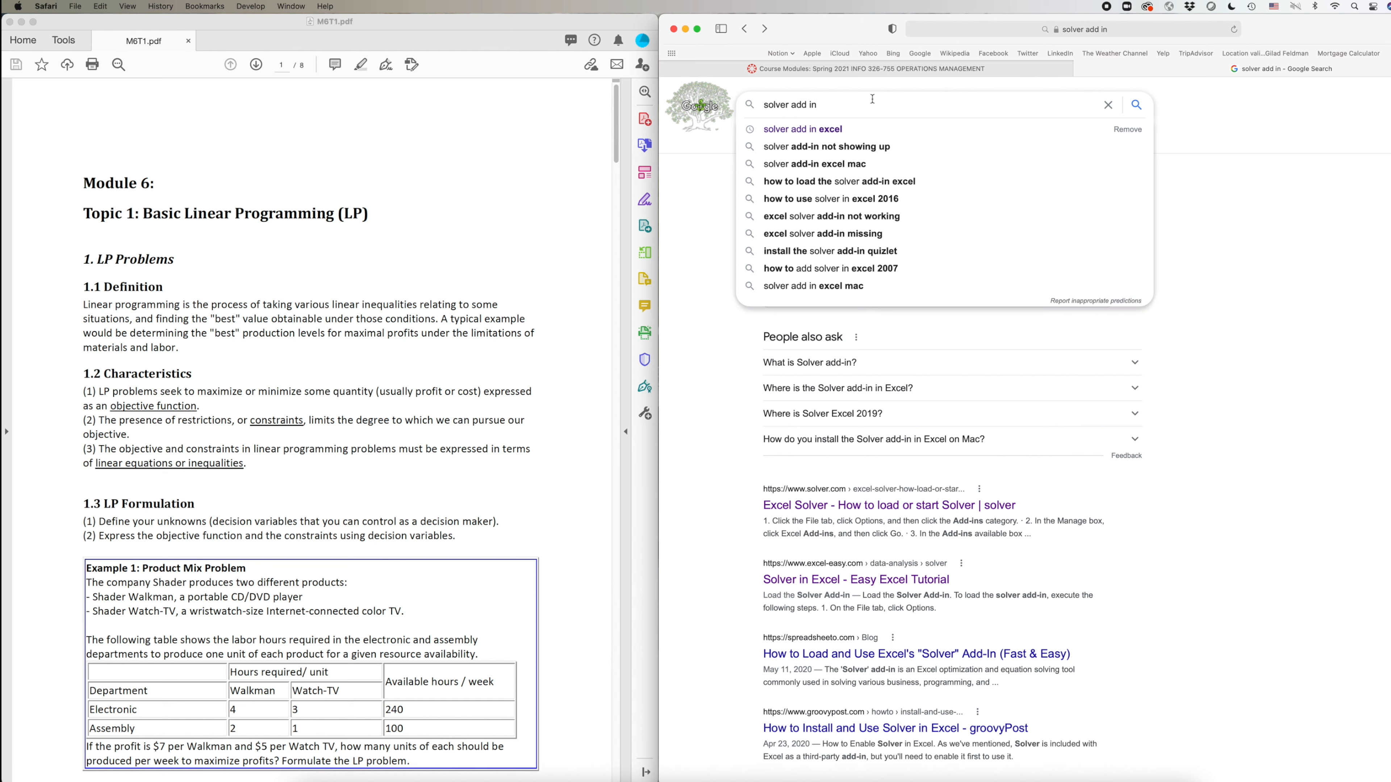
click(678, 236)
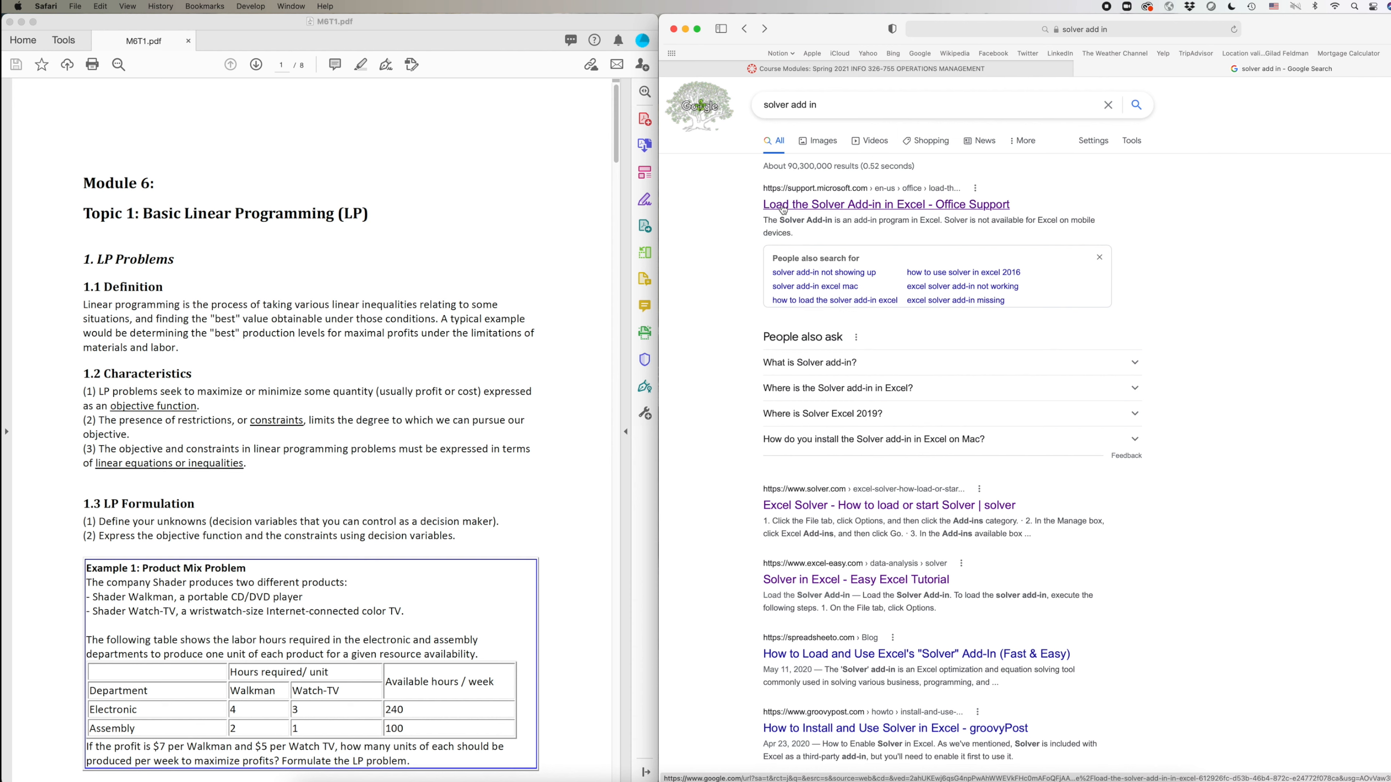
click(872, 208)
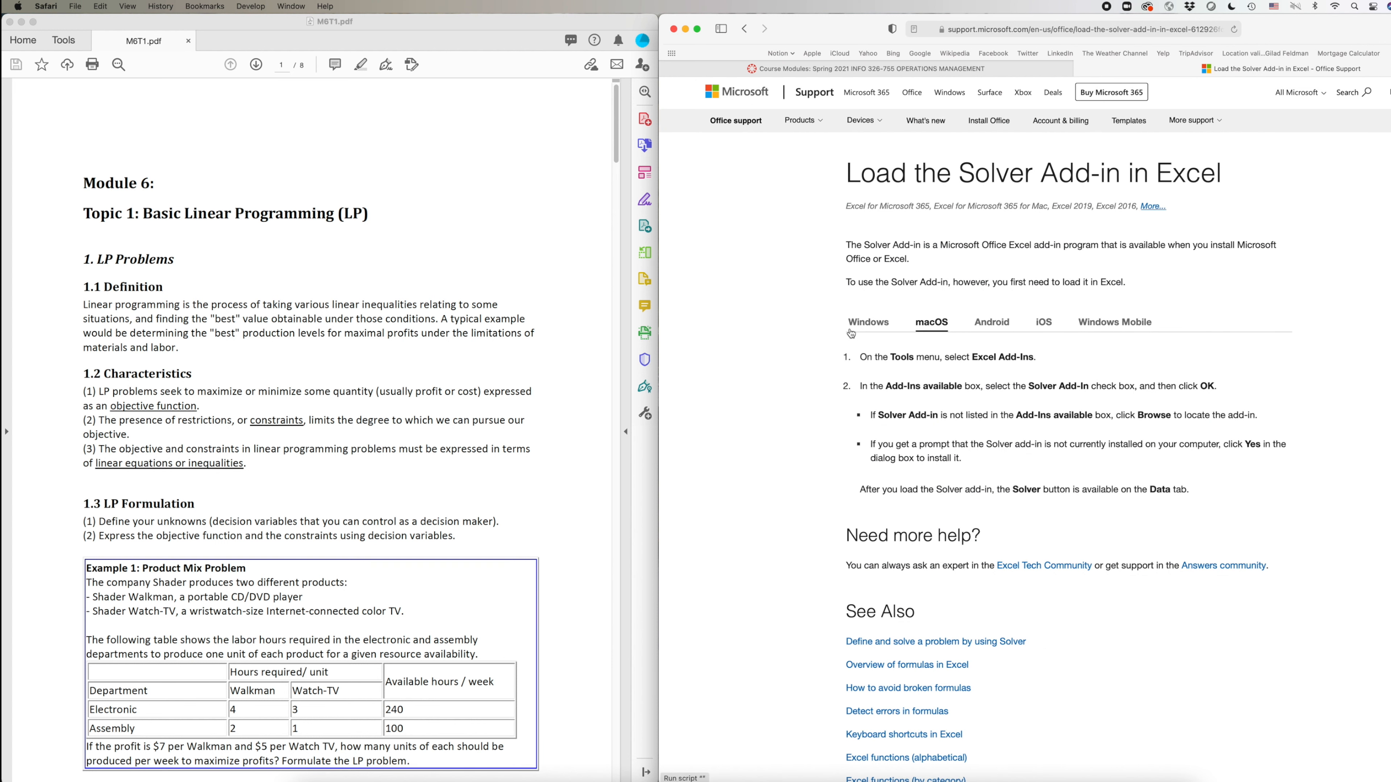
click(868, 327)
click(933, 329)
click(871, 328)
click(929, 327)
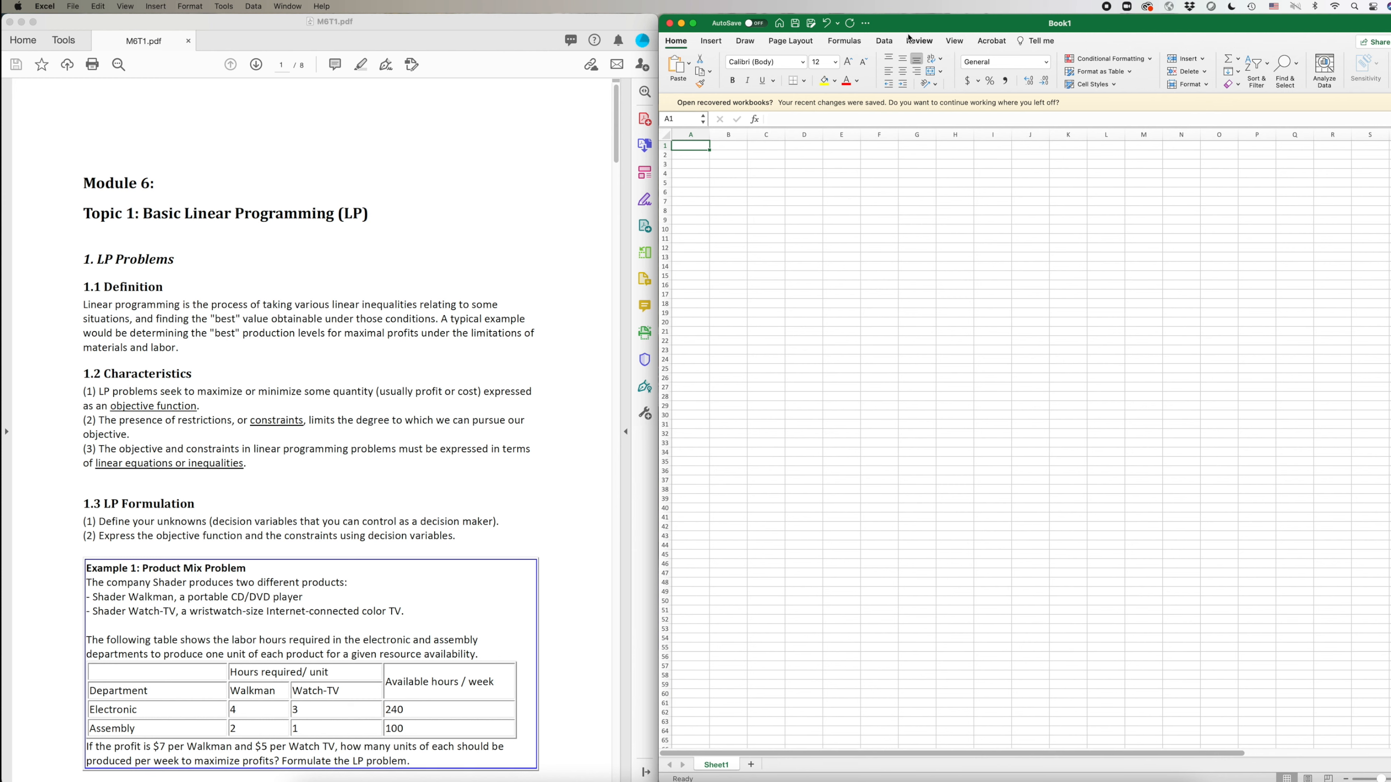
Display Excel's data commands and review the Example 1 product mix problem in M6T1.pdf
click(884, 44)
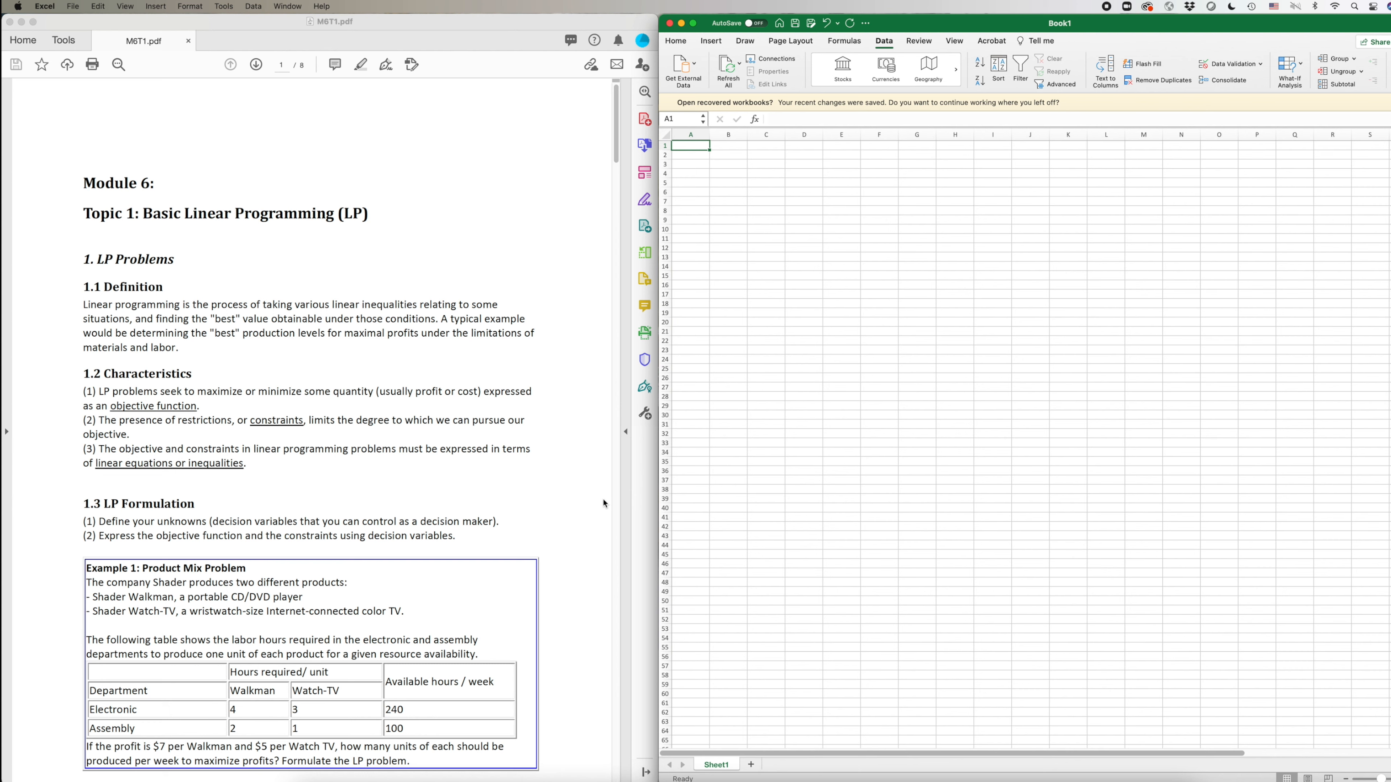
click(449, 456)
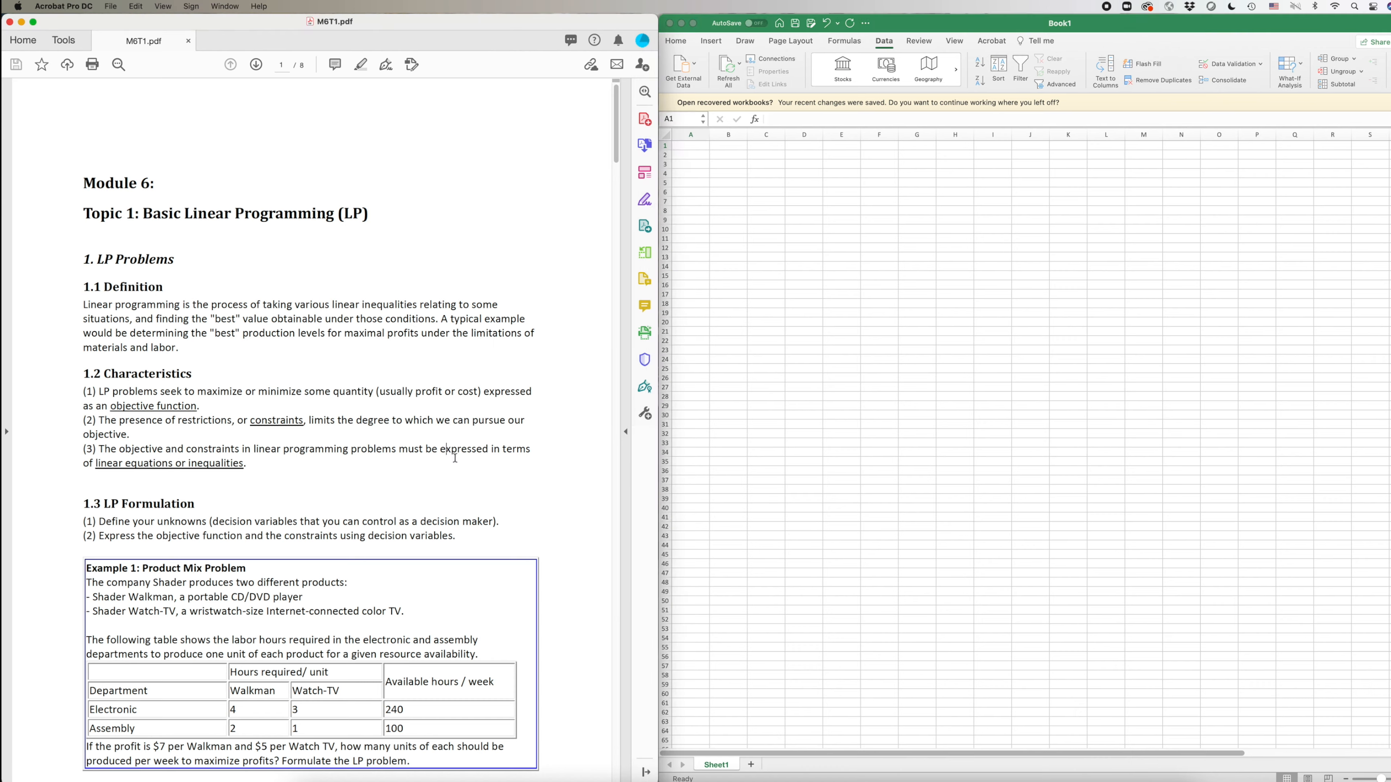
scroll(458, 460, down, 20)
scroll(466, 464, up, 20)
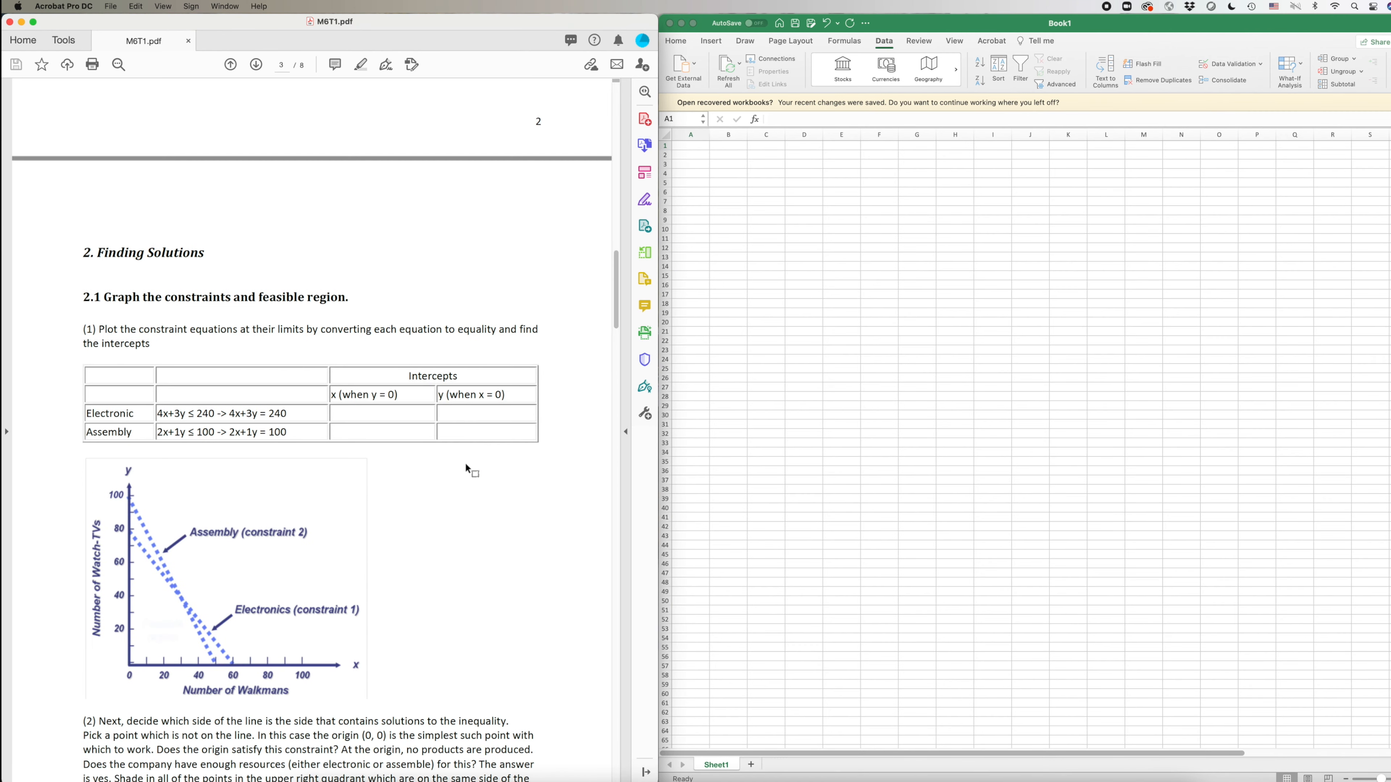
scroll(465, 464, up, 15)
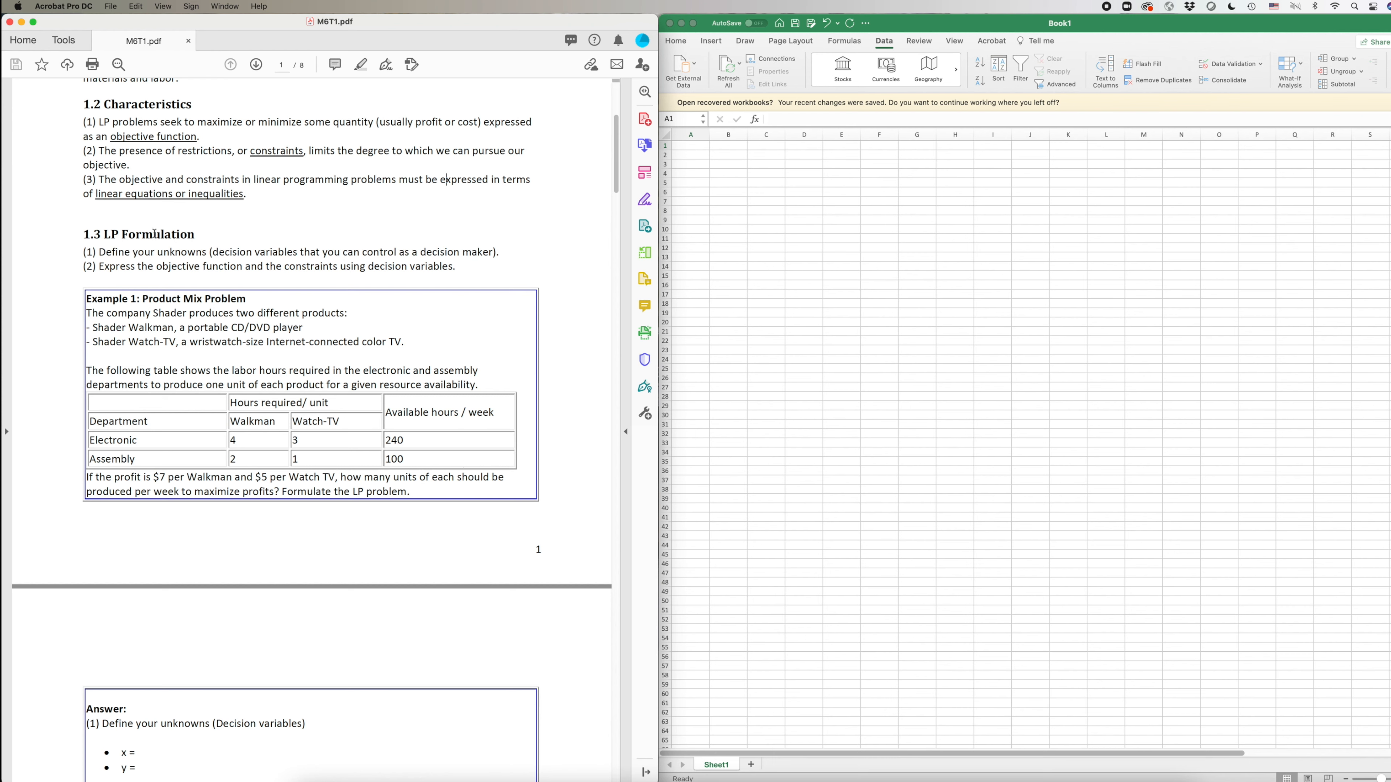
Switch to the Excel workbook, paste the bold, bordered heading Decision Variables into A1, and fit column A to it
click(920, 31)
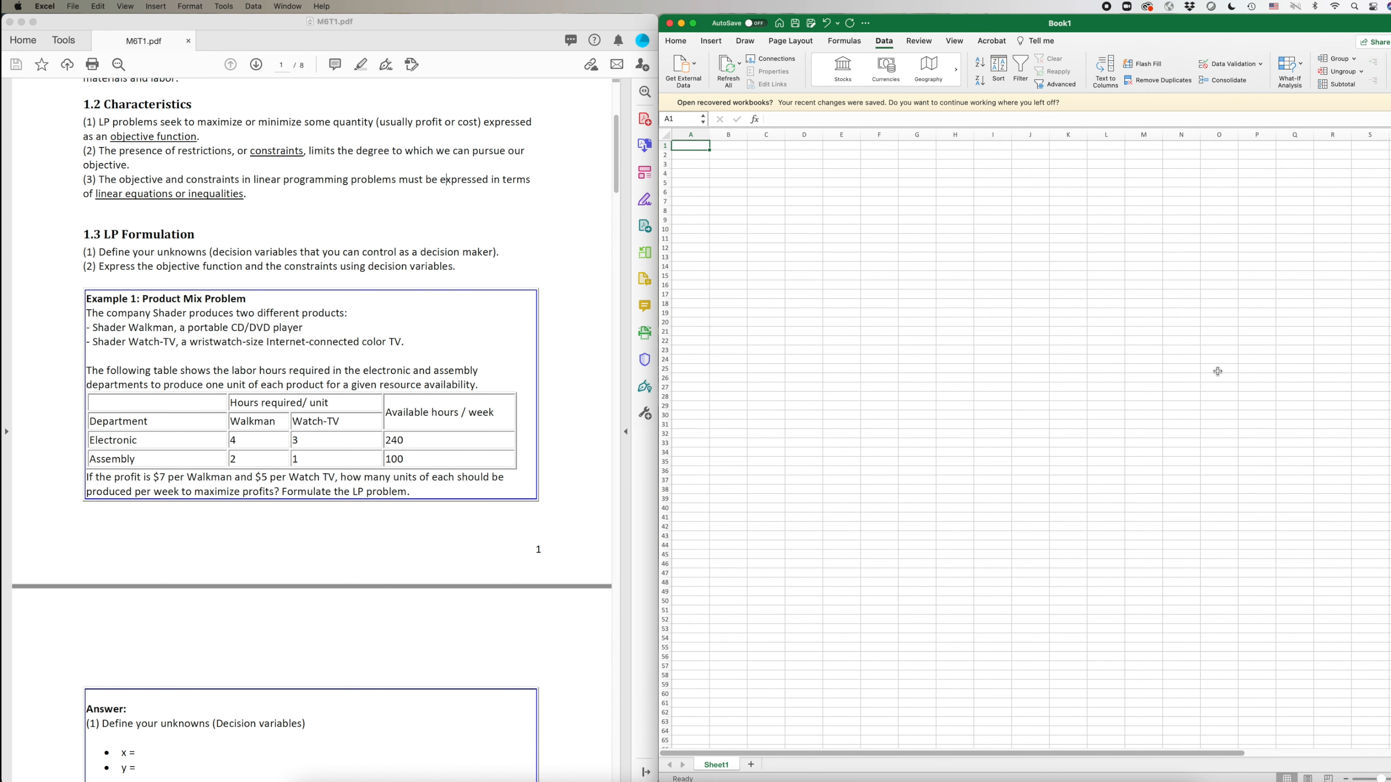
scroll(1217, 371, up, 5)
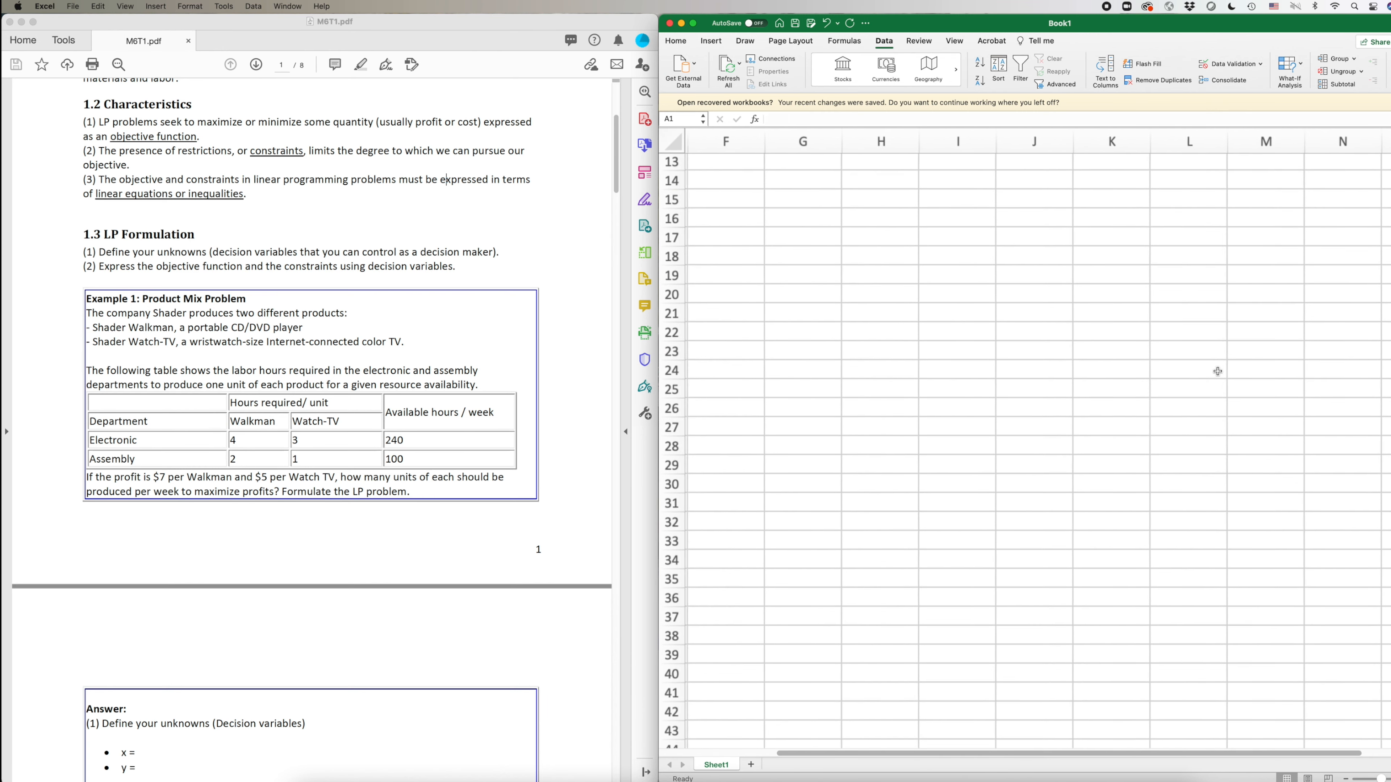
scroll(1217, 371, up, 5)
scroll(1218, 371, left, 3)
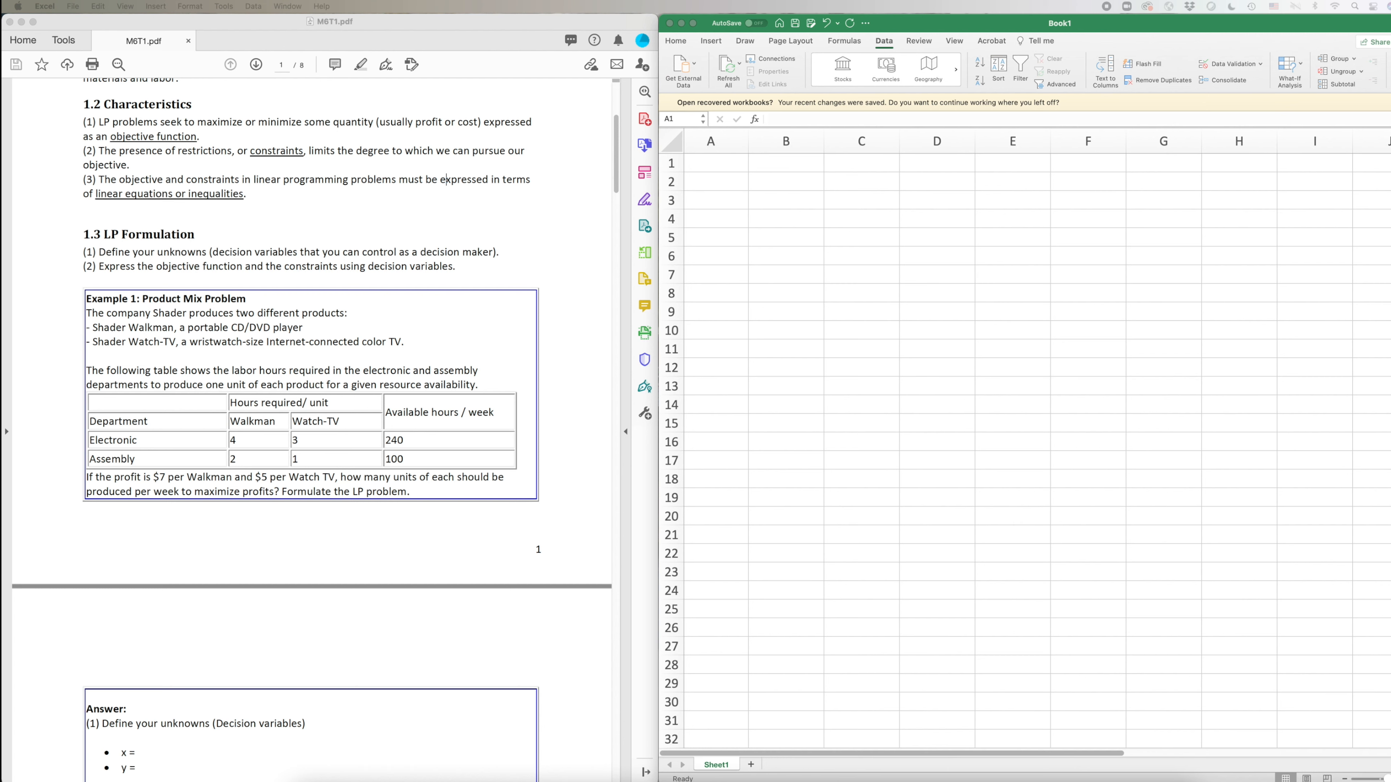
key(super+c)
click(718, 163)
key(super+v)
double_click(748, 135)
click(999, 242)
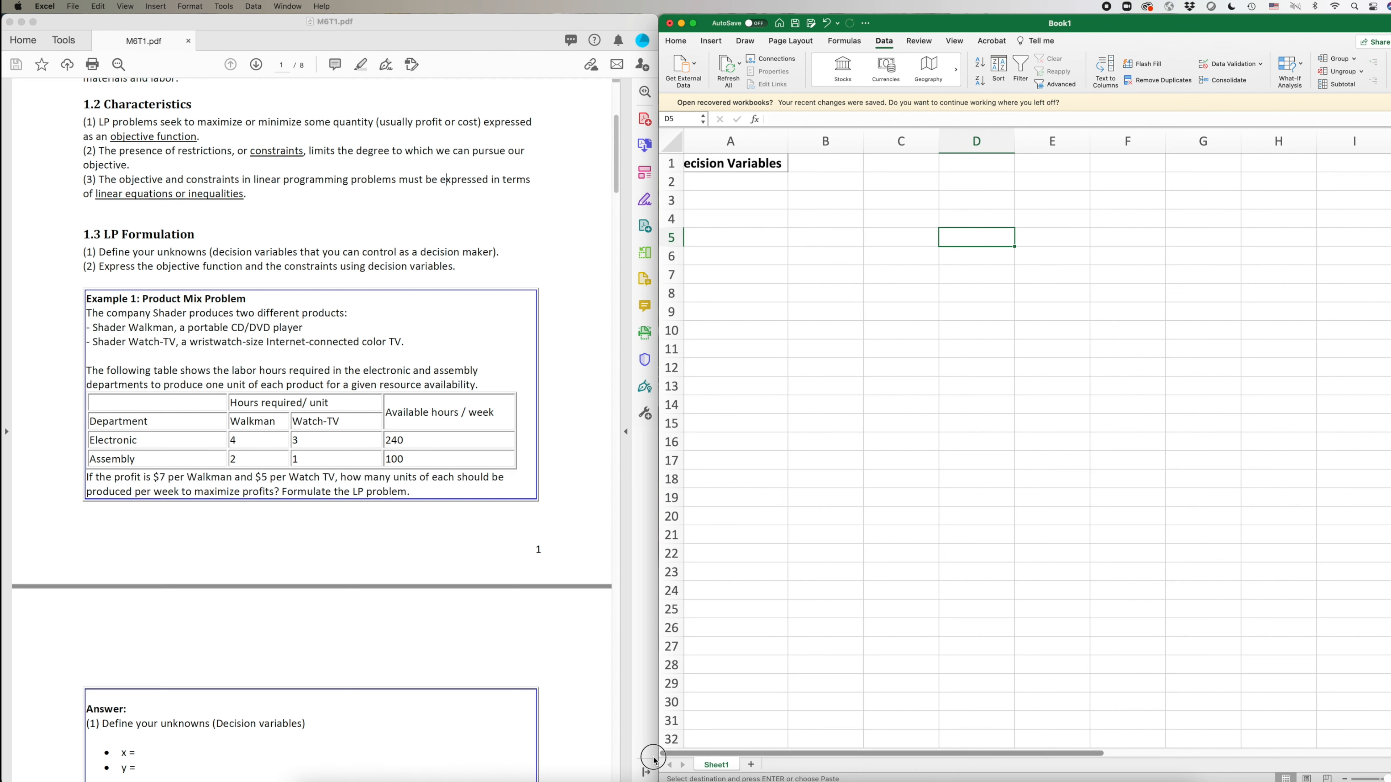
Add the bold, bordered decision variable labels X in A2 and Y in A3
scroll(726, 198, left, 1)
double_click(771, 190)
key(Escape)
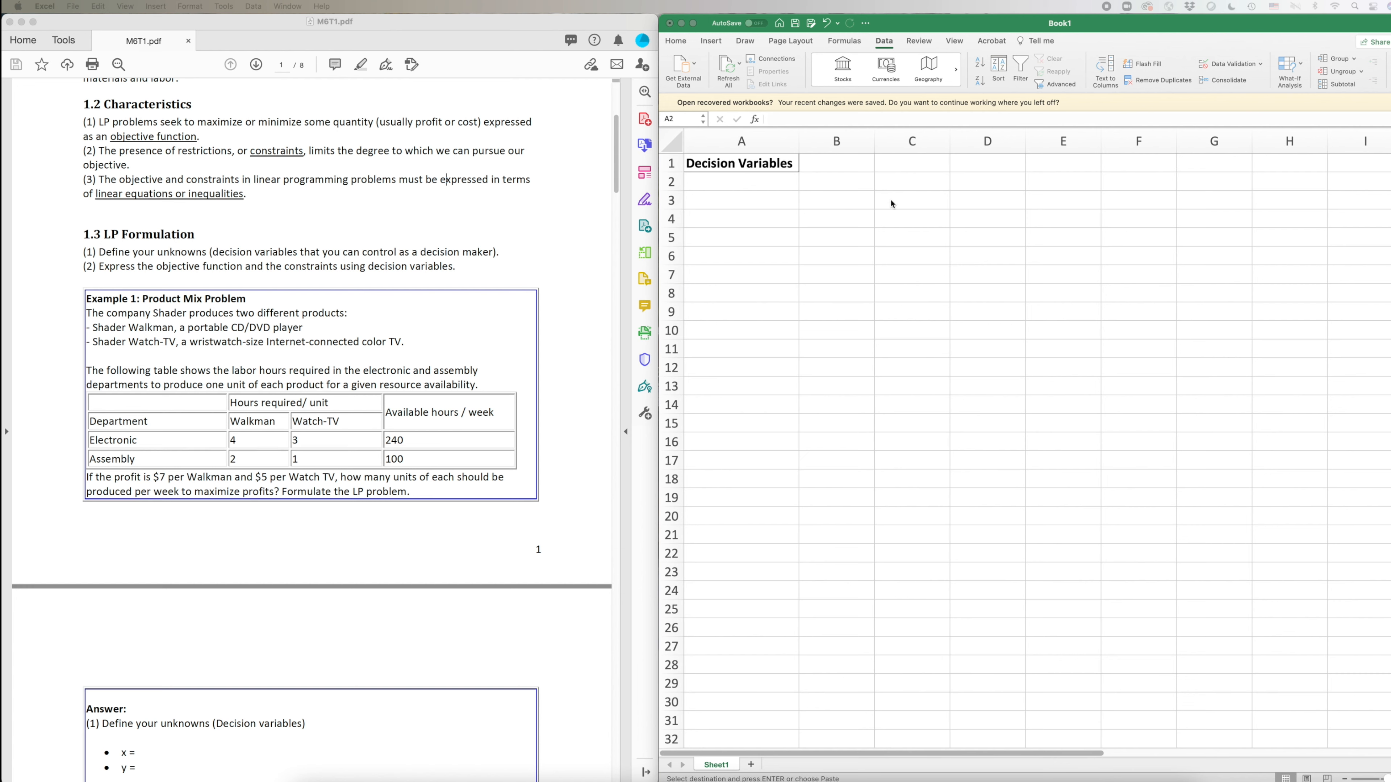
click(739, 184)
click(864, 202)
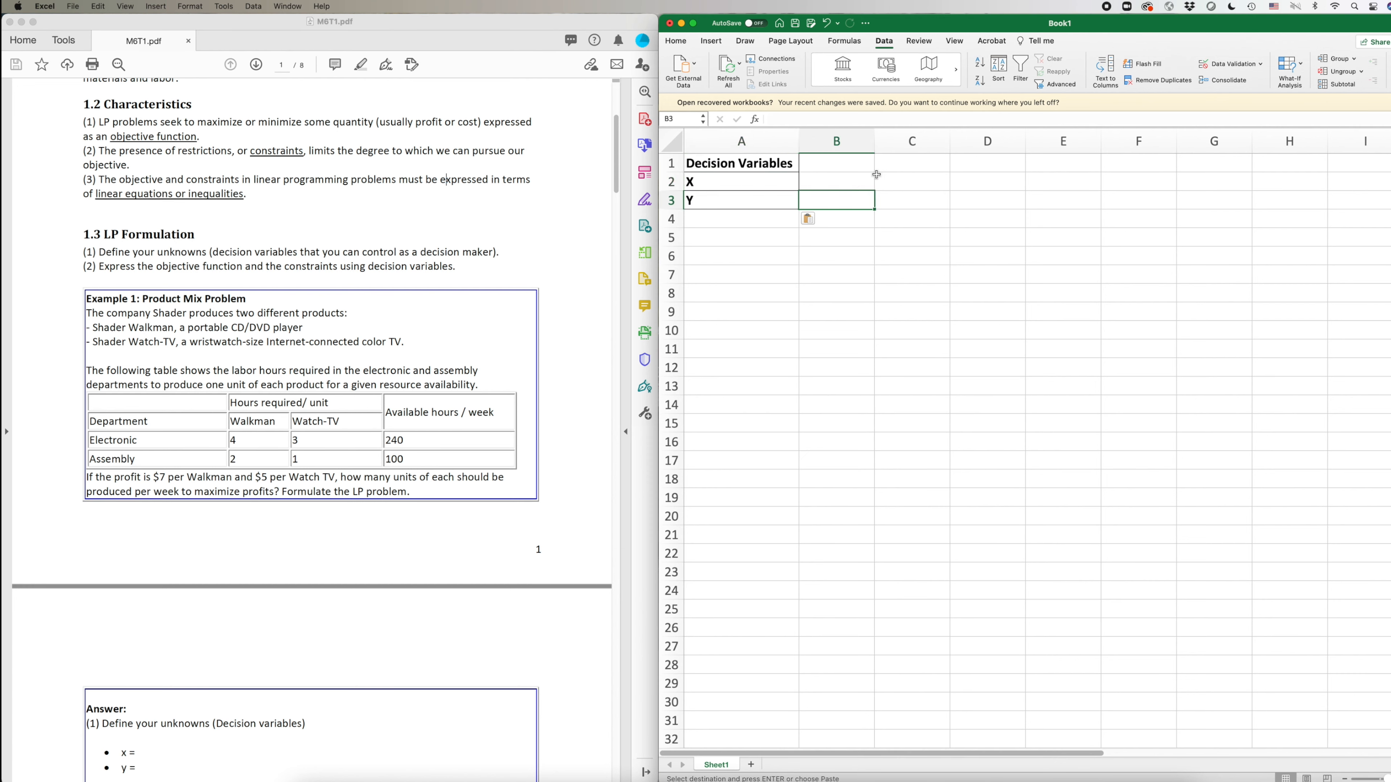
Paste the Values heading into B1 with orange, bordered cells in B2:B3, and widen column B slightly
click(835, 186)
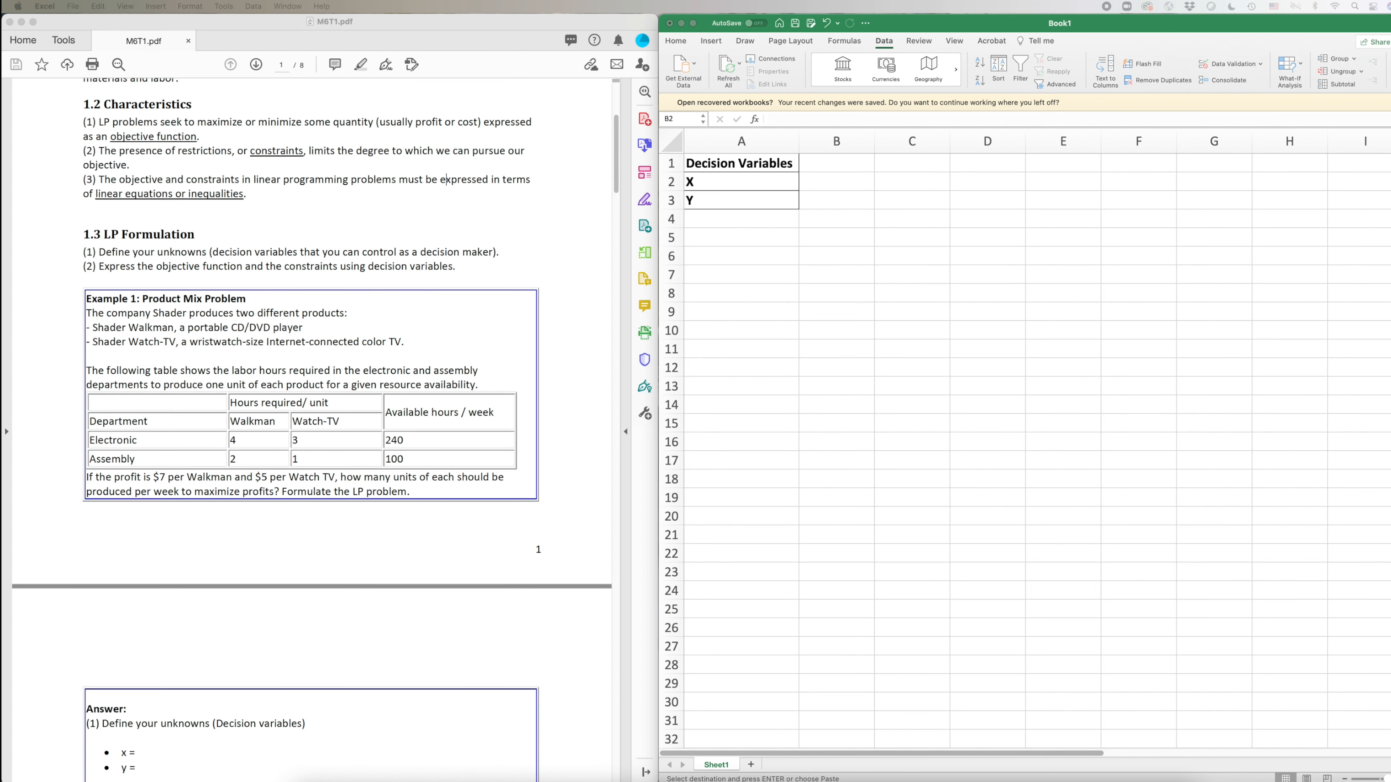
click(842, 163)
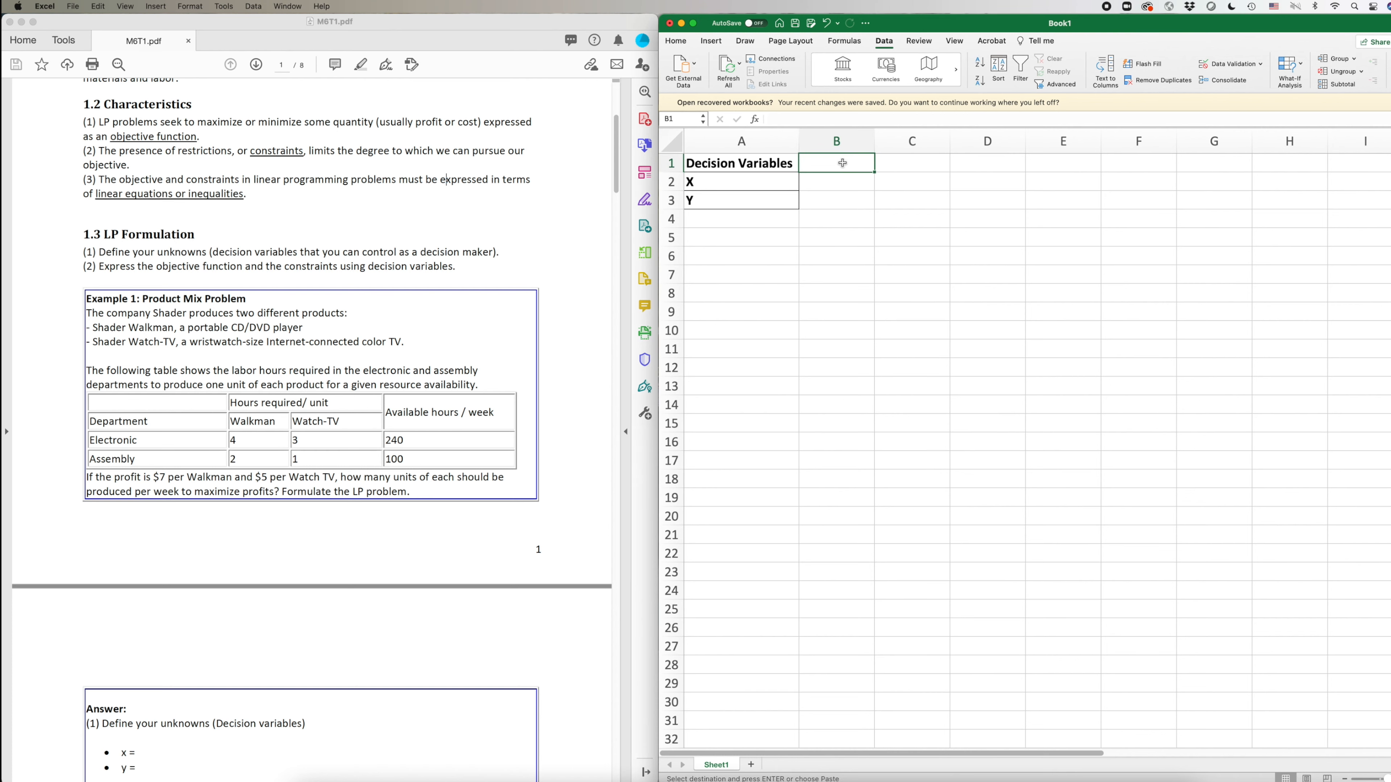
drag(842, 163, 841, 196)
key(super+v)
drag(872, 148, 887, 142)
click(836, 192)
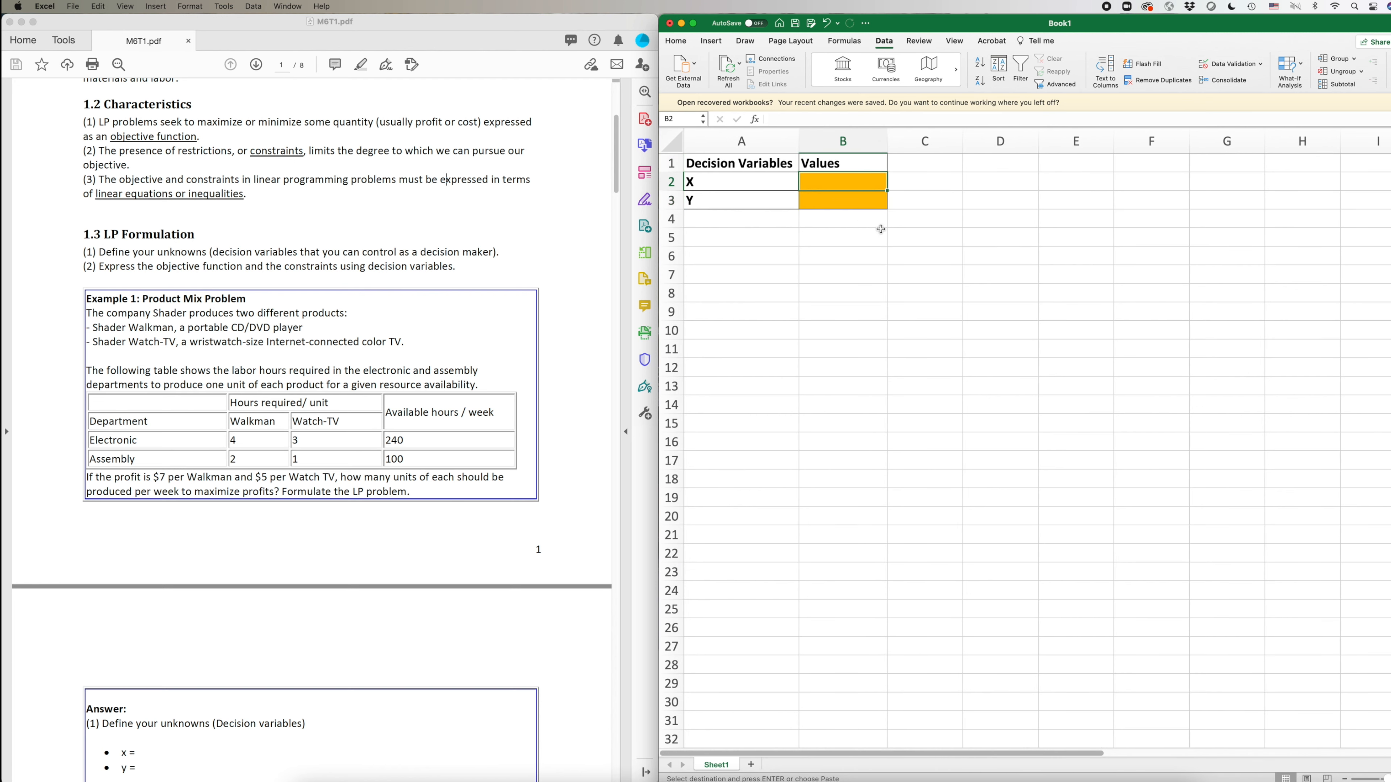
Enter the trial decision variable values 10 for X in B2 and 5 for Y in B3
double_click(843, 179)
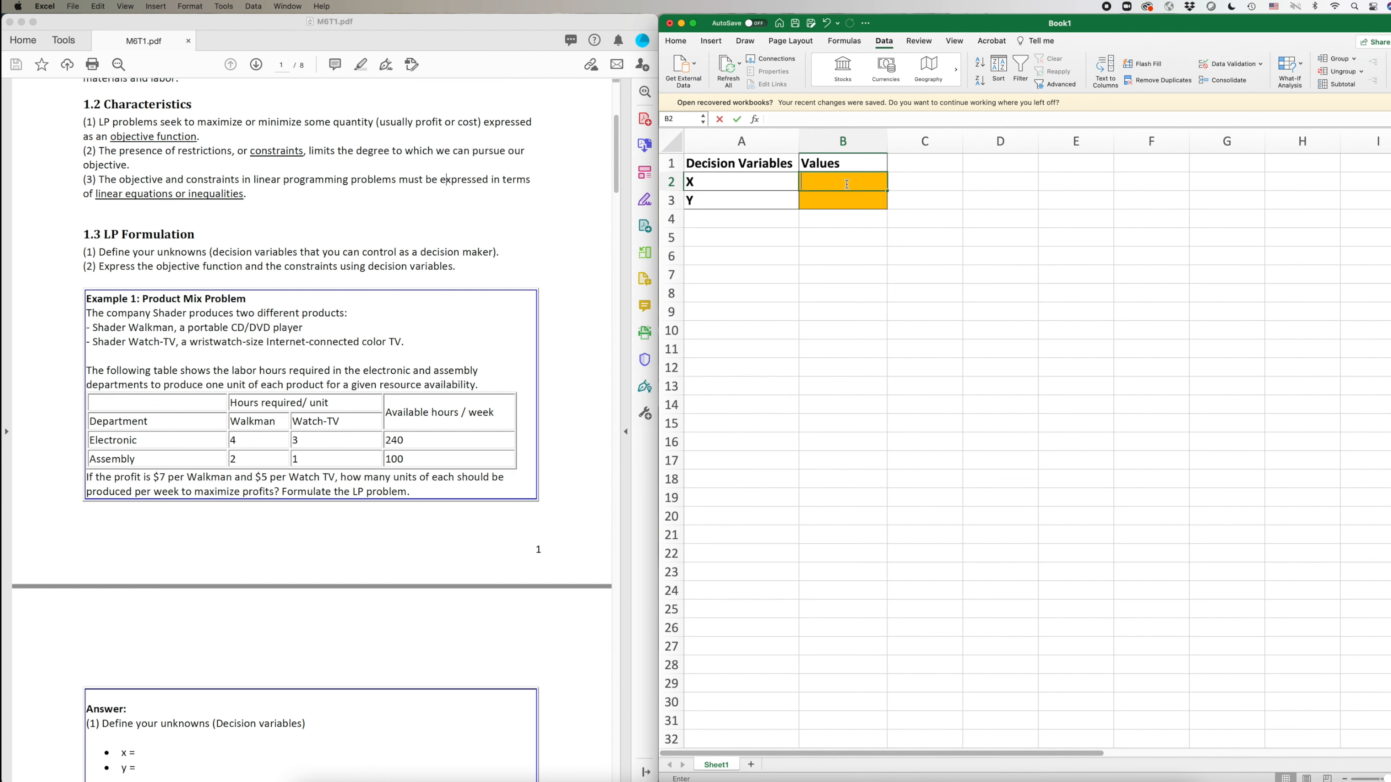
text(10)
key(Return)
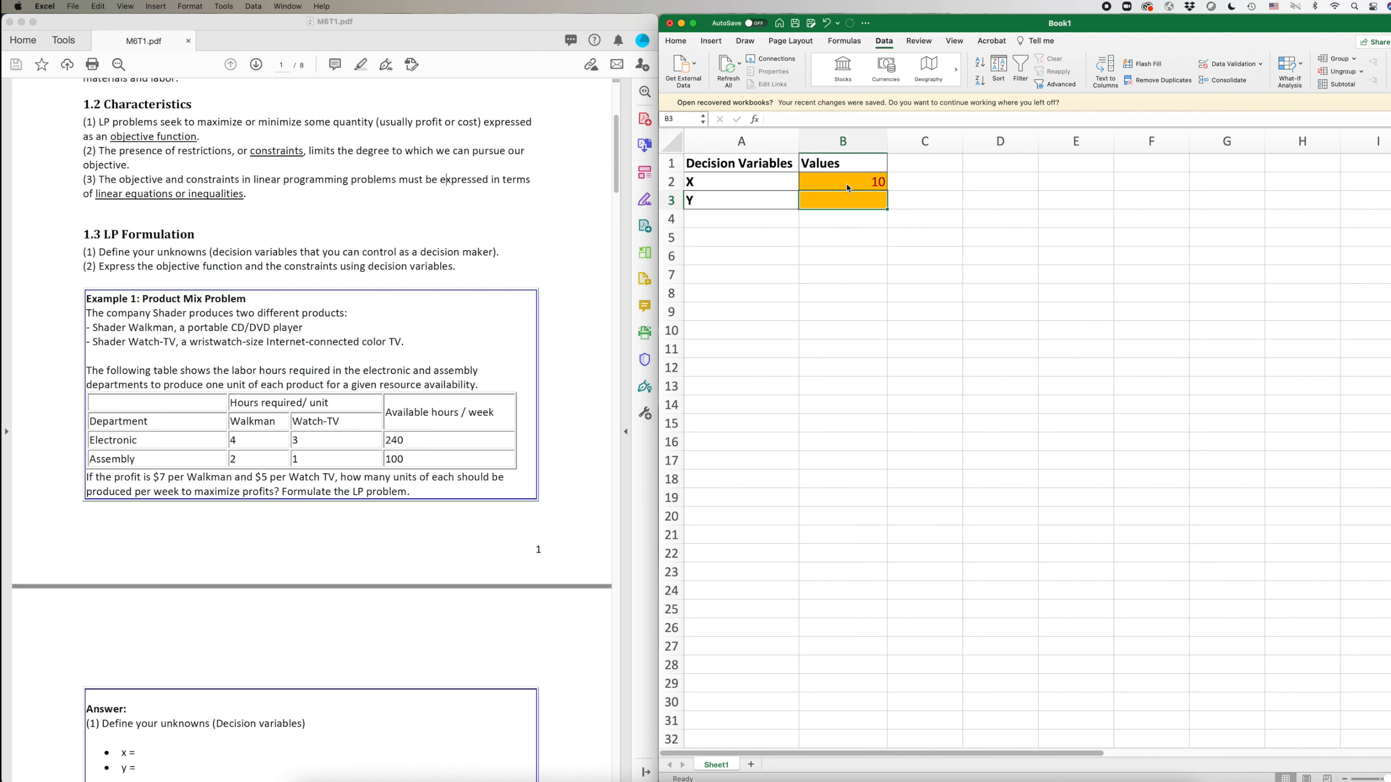
text(5)
click(864, 269)
drag(865, 184, 868, 199)
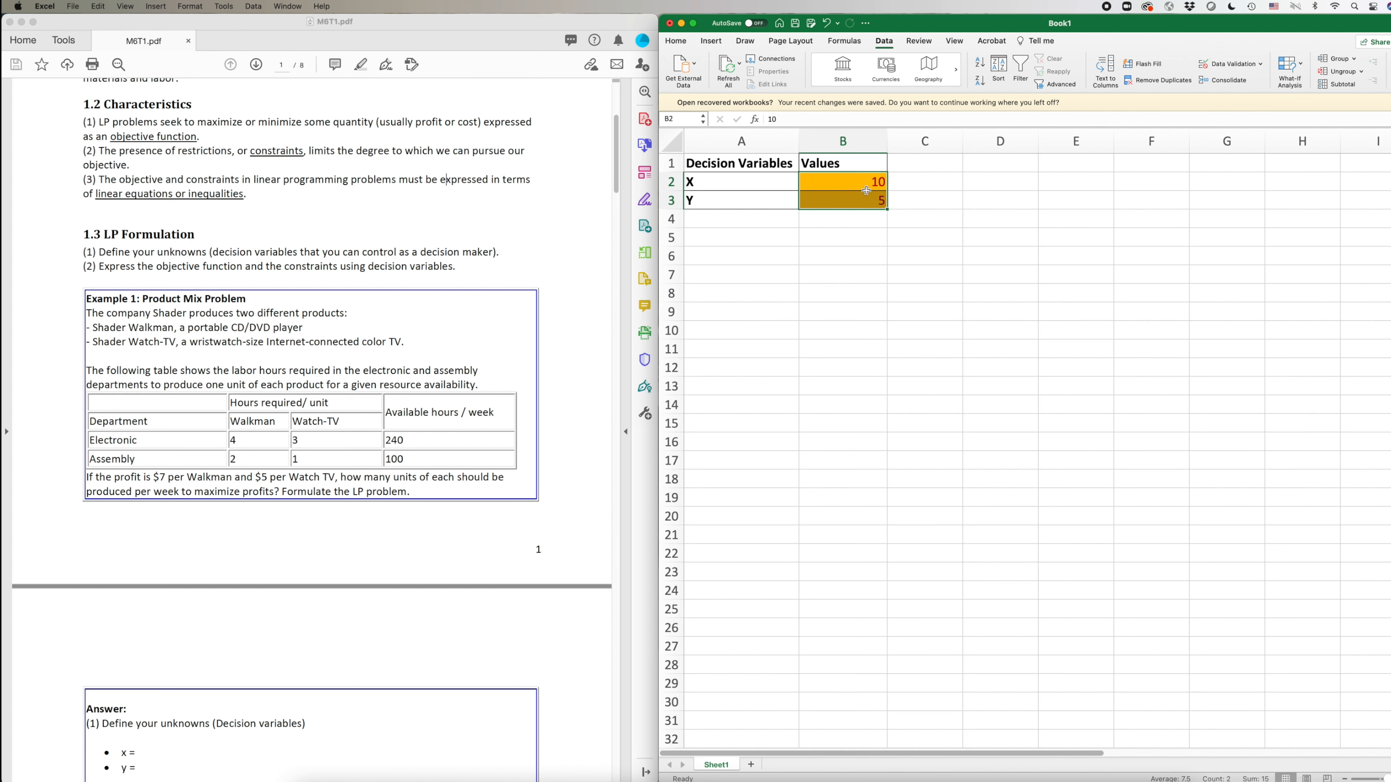
click(868, 273)
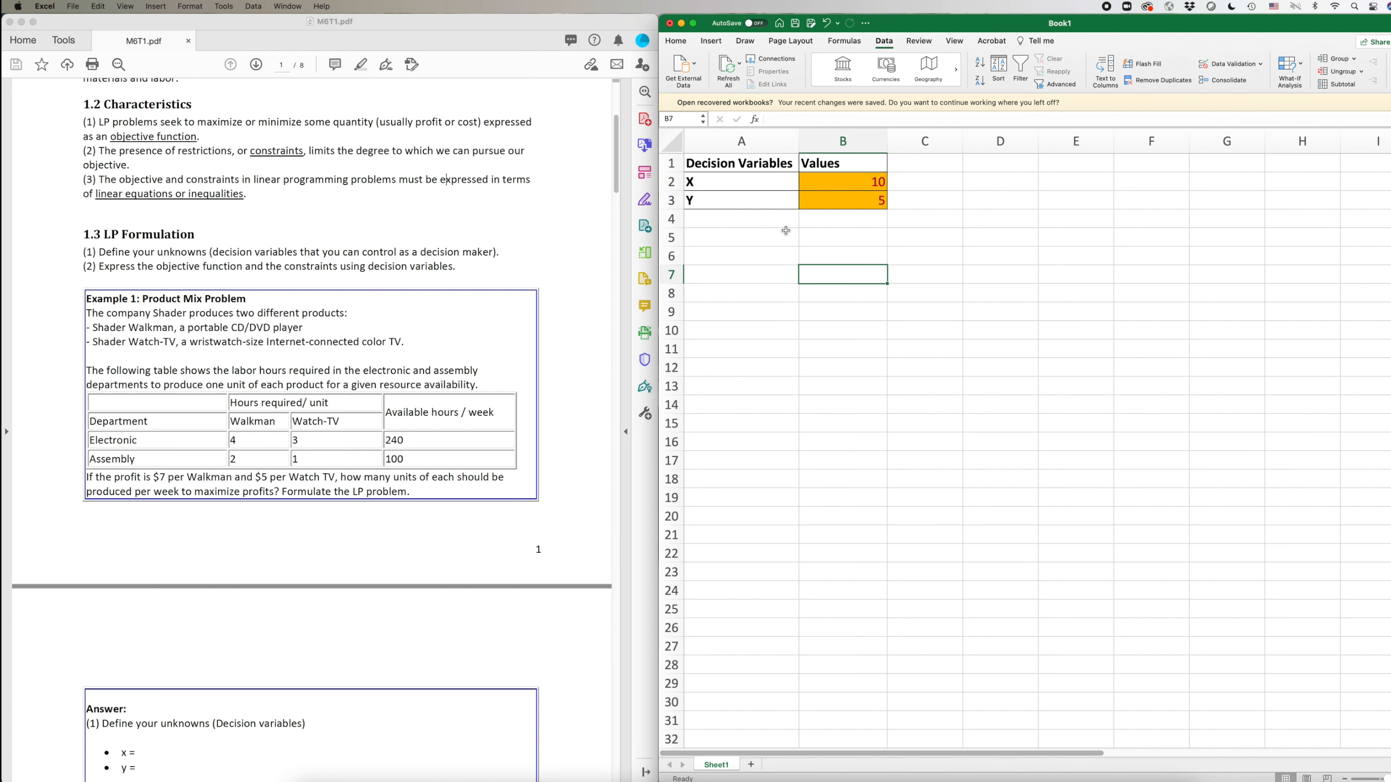
drag(860, 182, 862, 199)
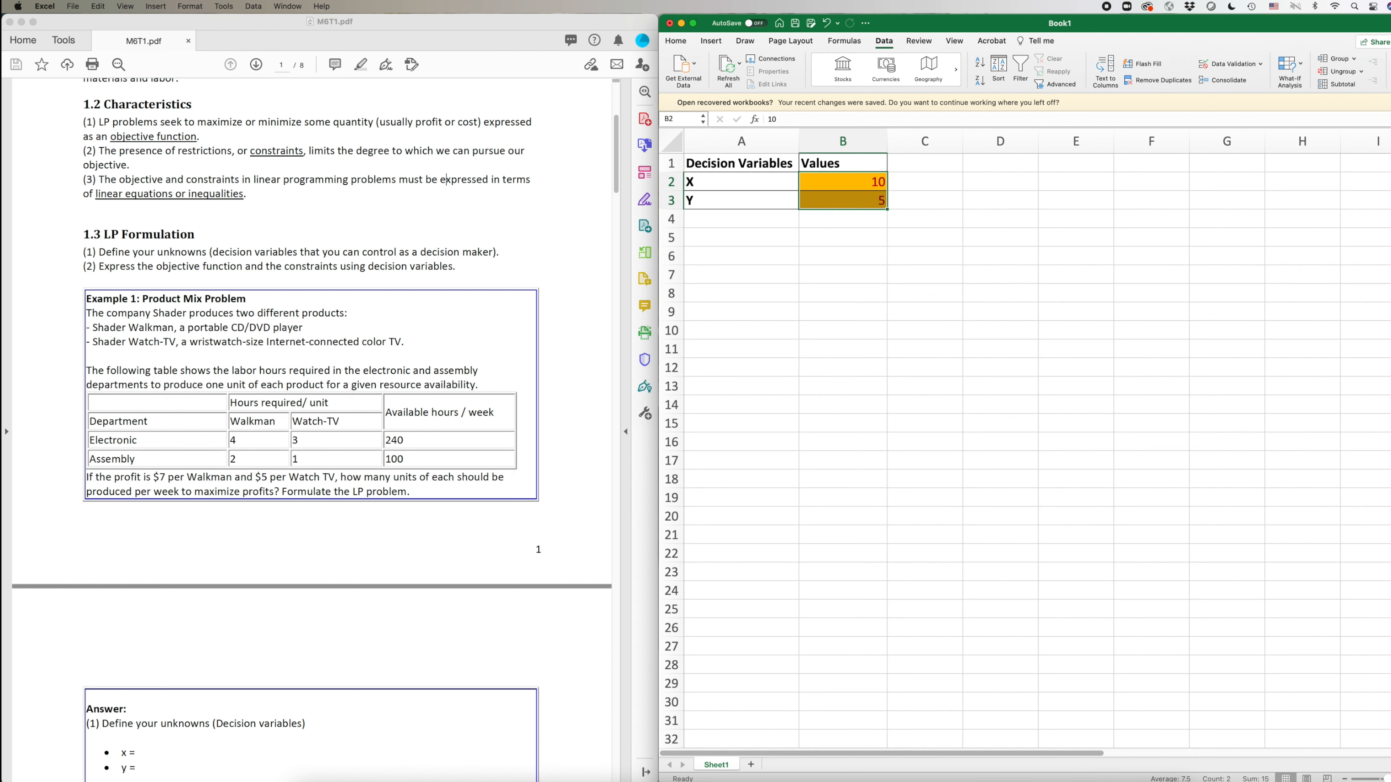
Add the bold, bordered label Objective Fuction in D2 and fit column D to it
click(1007, 200)
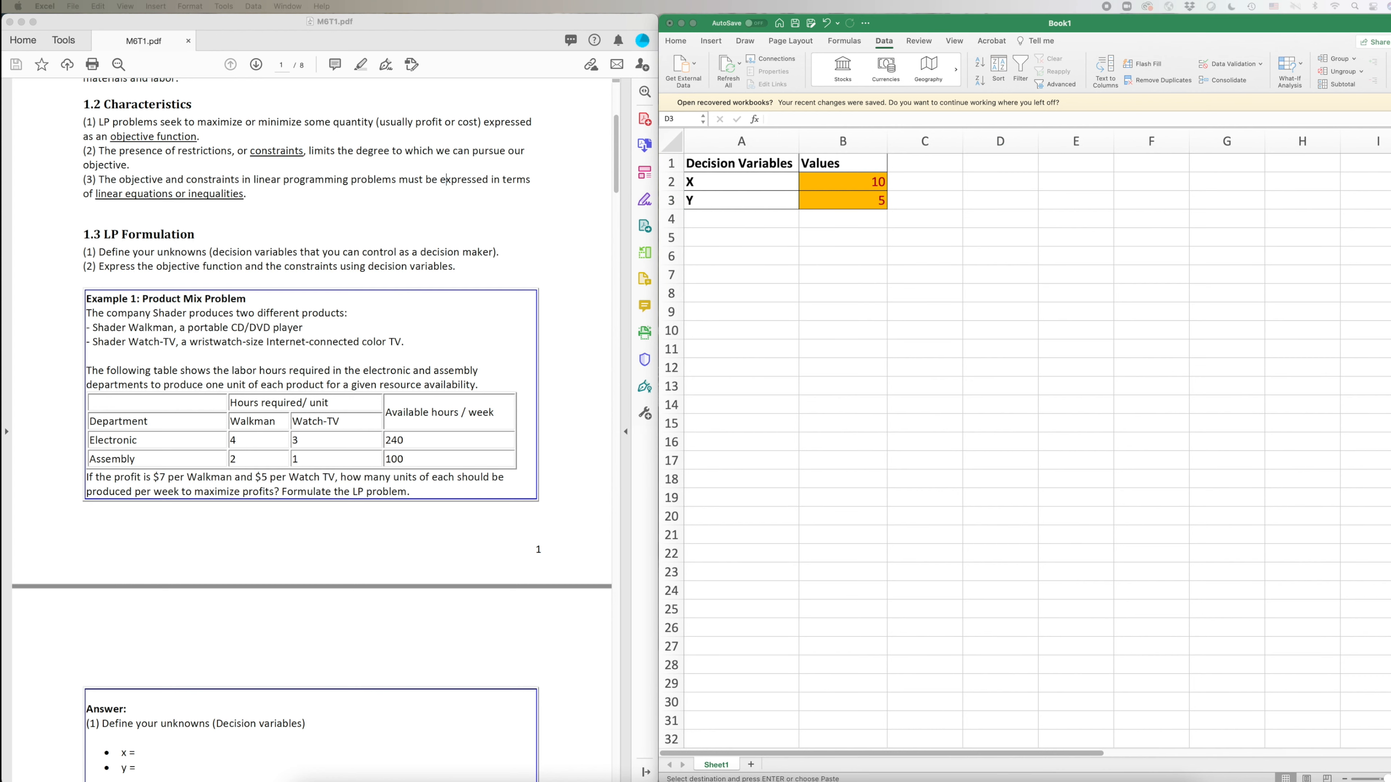
click(997, 176)
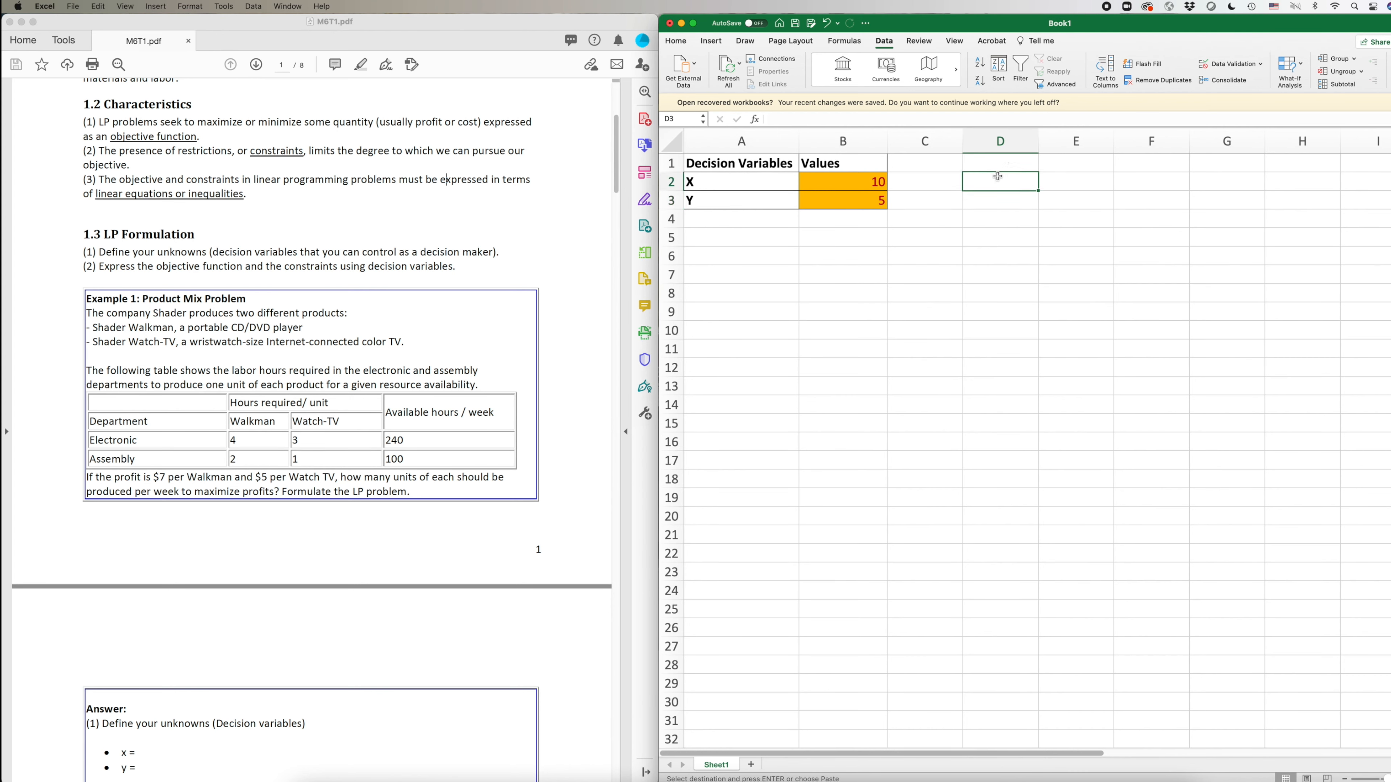
text(Objective Fuction)
click(1042, 139)
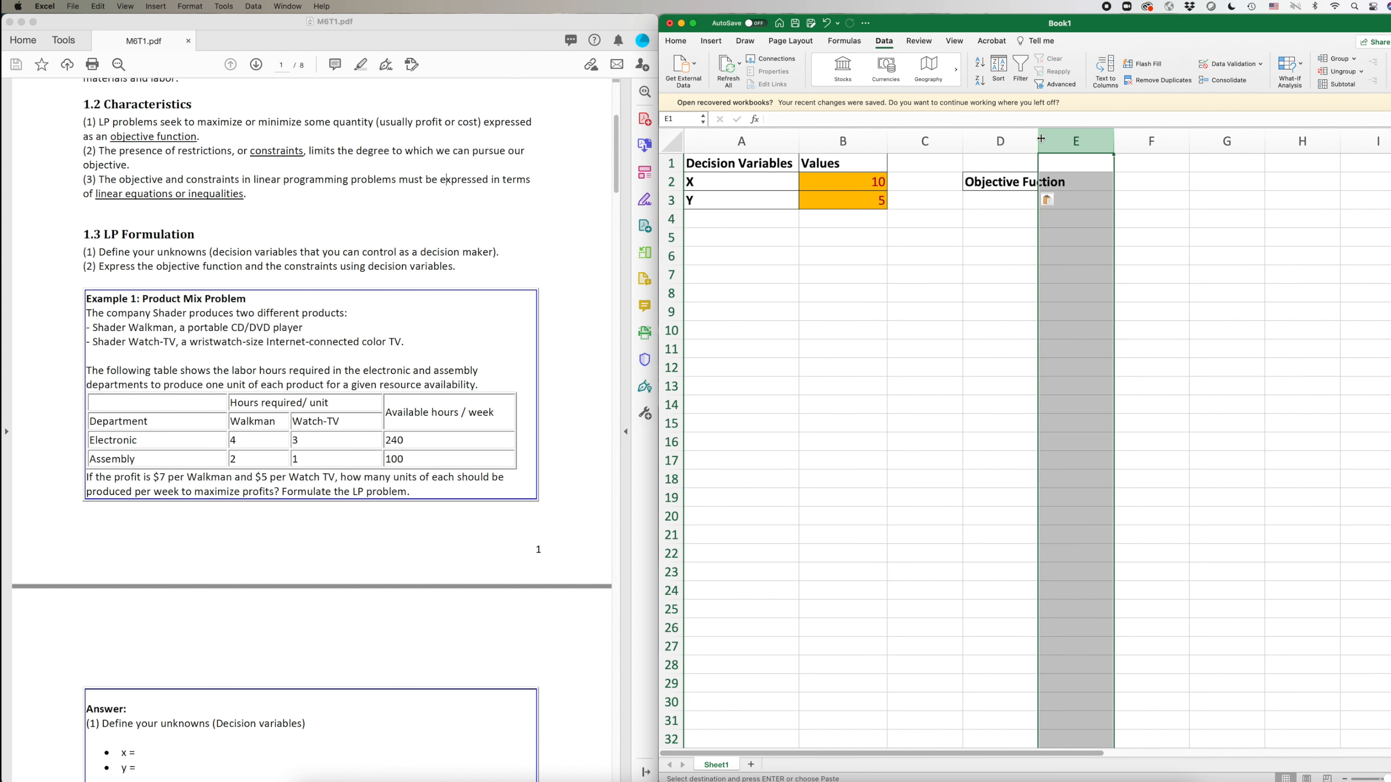
double_click(1041, 139)
click(1192, 287)
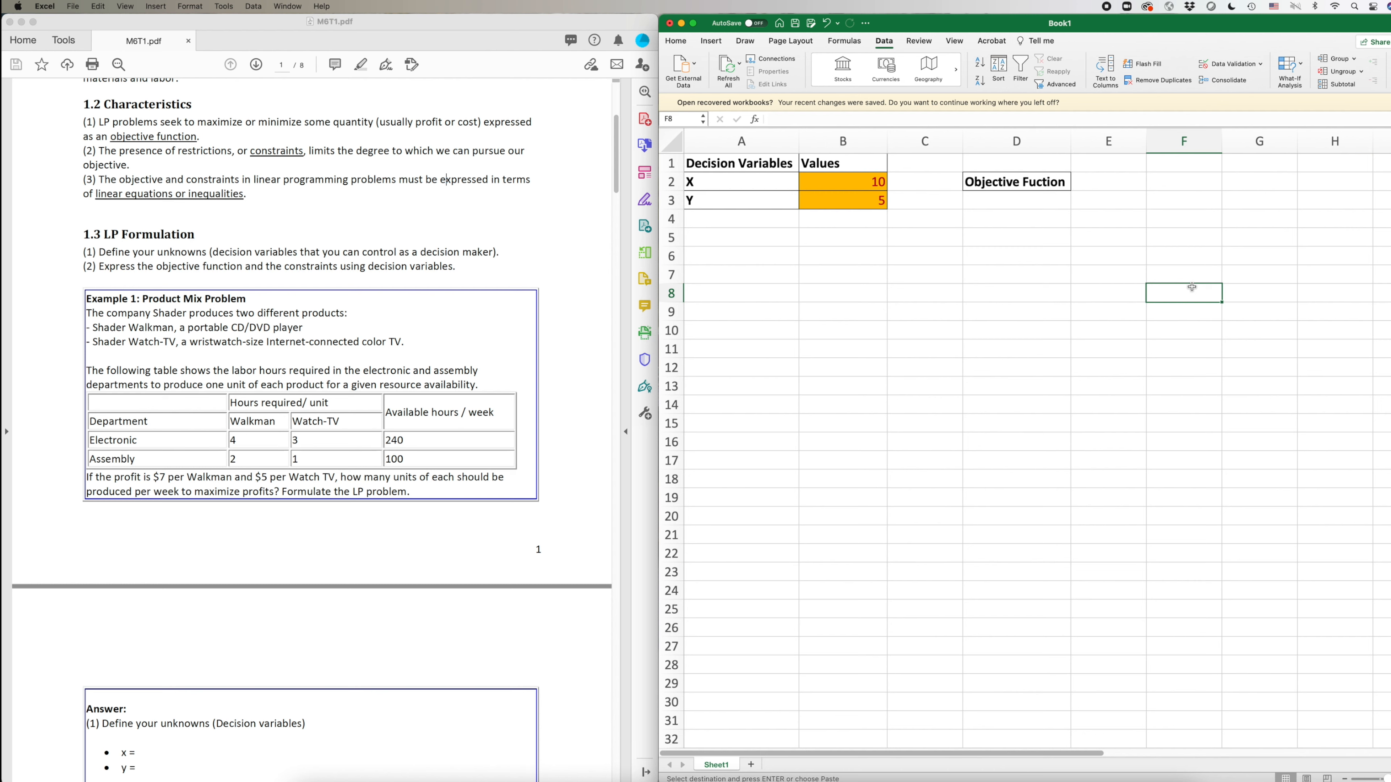
Examine the profit per Walkman and per Watch-TV in Example 1 of M6T1.pdf
click(168, 492)
drag(152, 477, 267, 477)
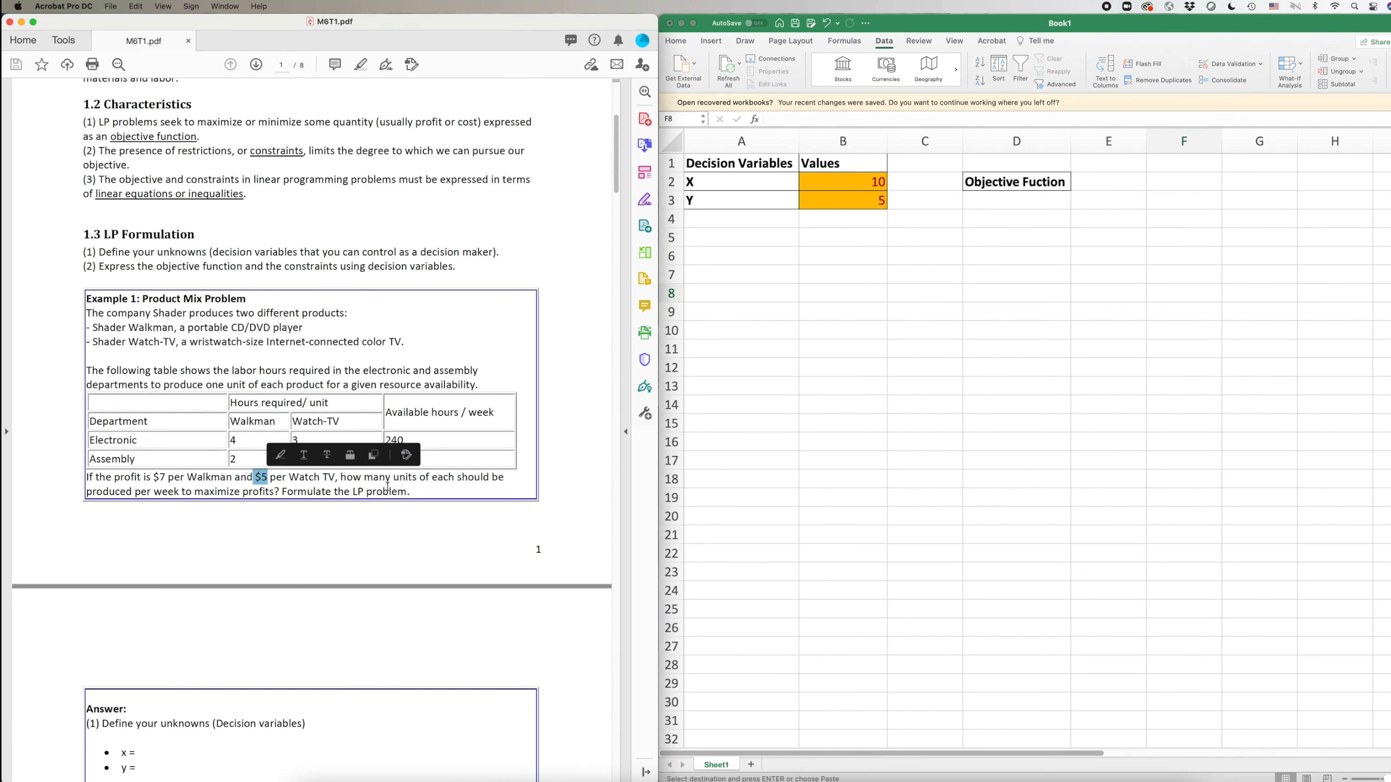
click(933, 448)
click(934, 448)
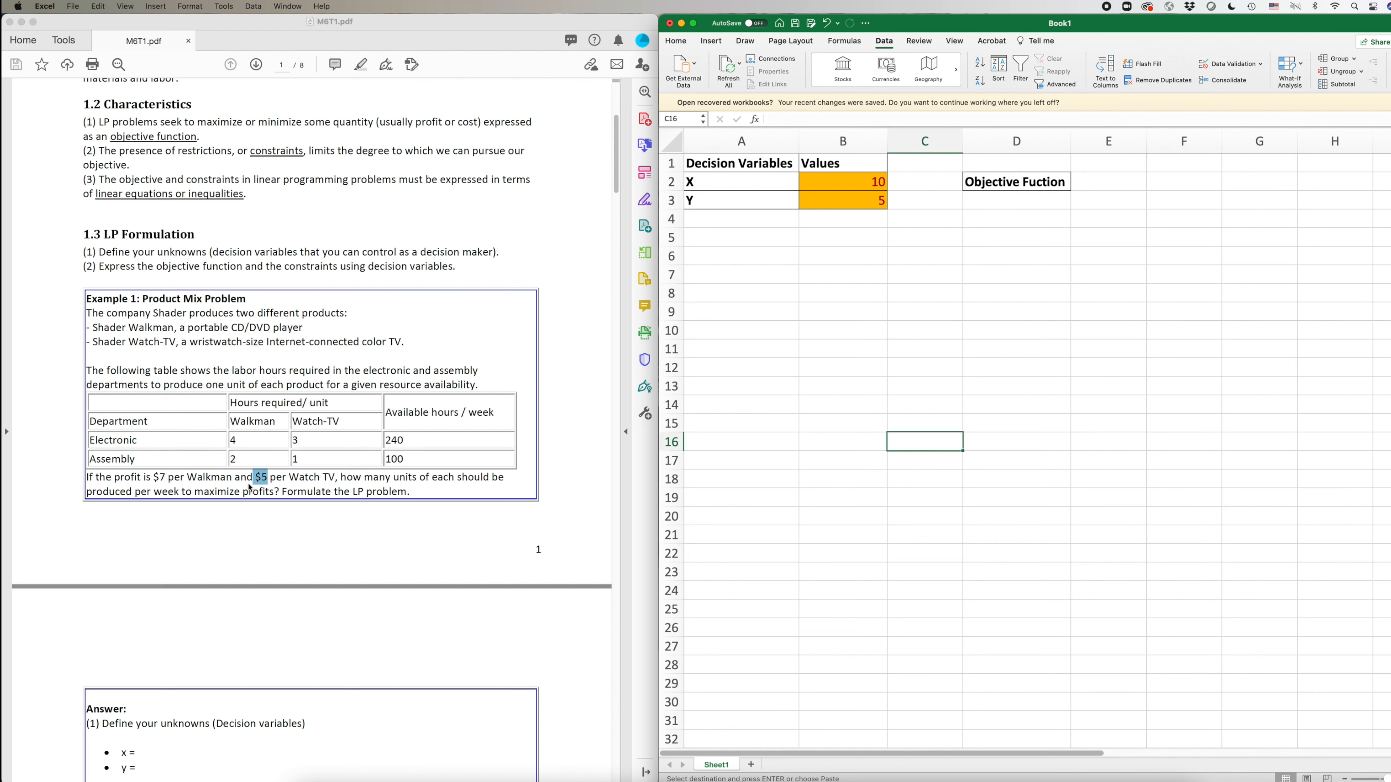
click(174, 485)
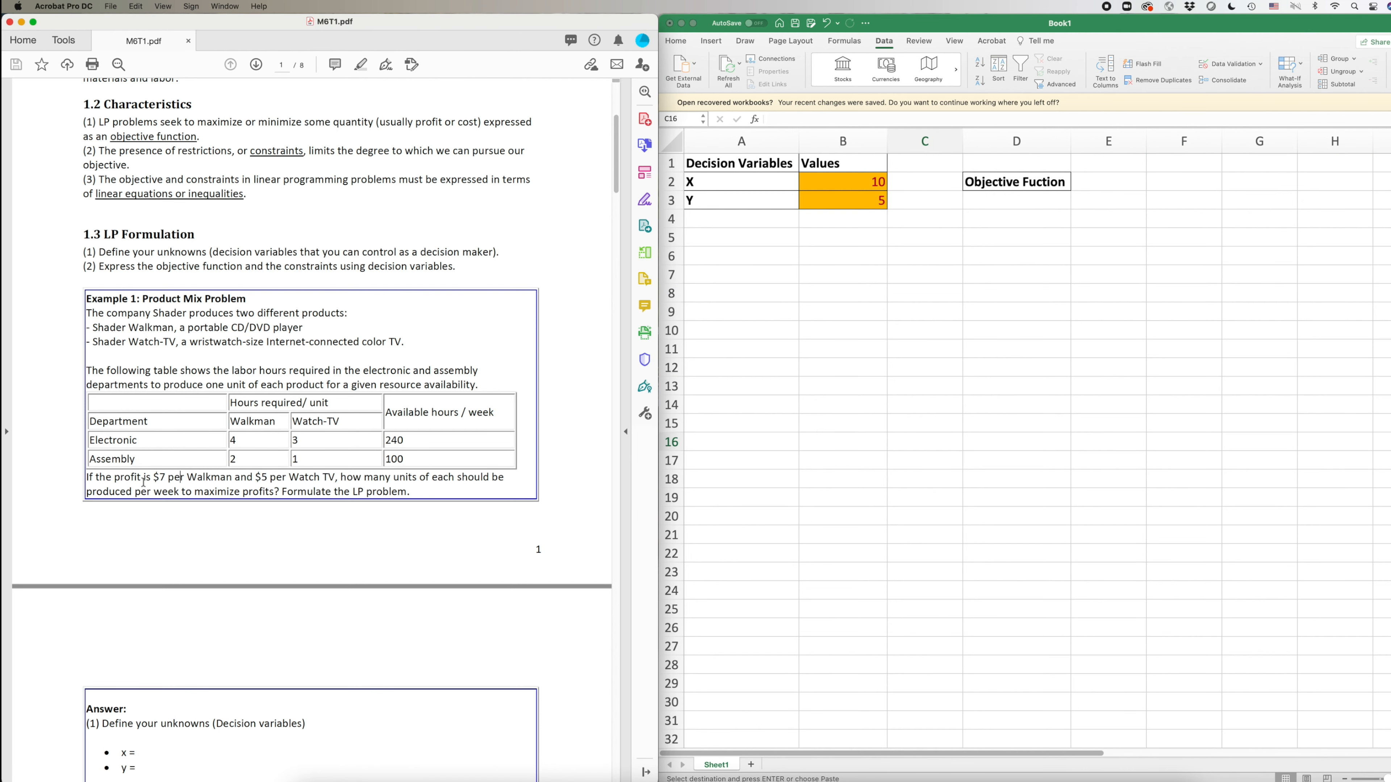
drag(154, 477, 166, 478)
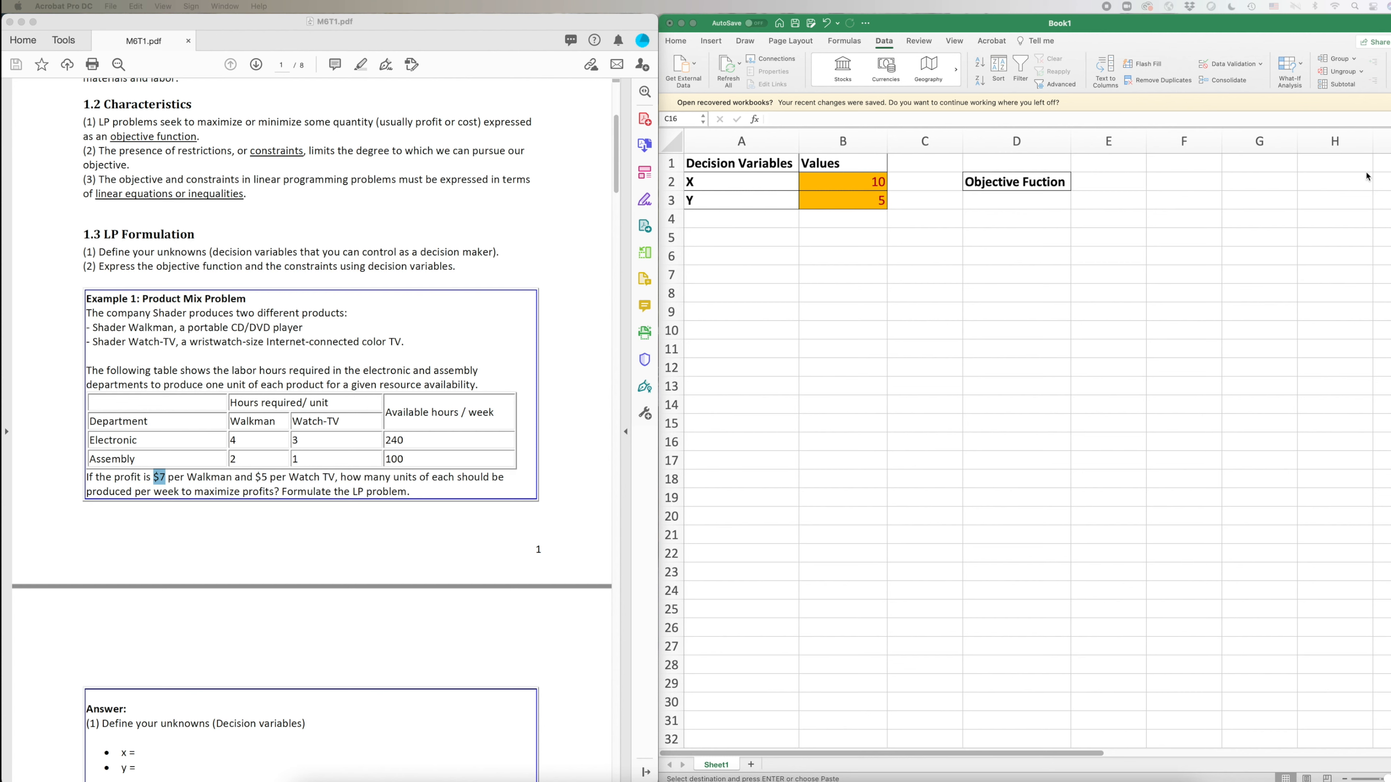
In Excel, add the headings X -pareameter in E1 and Y - pareameter in F1 above yellow cells, and widen columns E and F
click(1108, 167)
drag(1109, 165, 1205, 168)
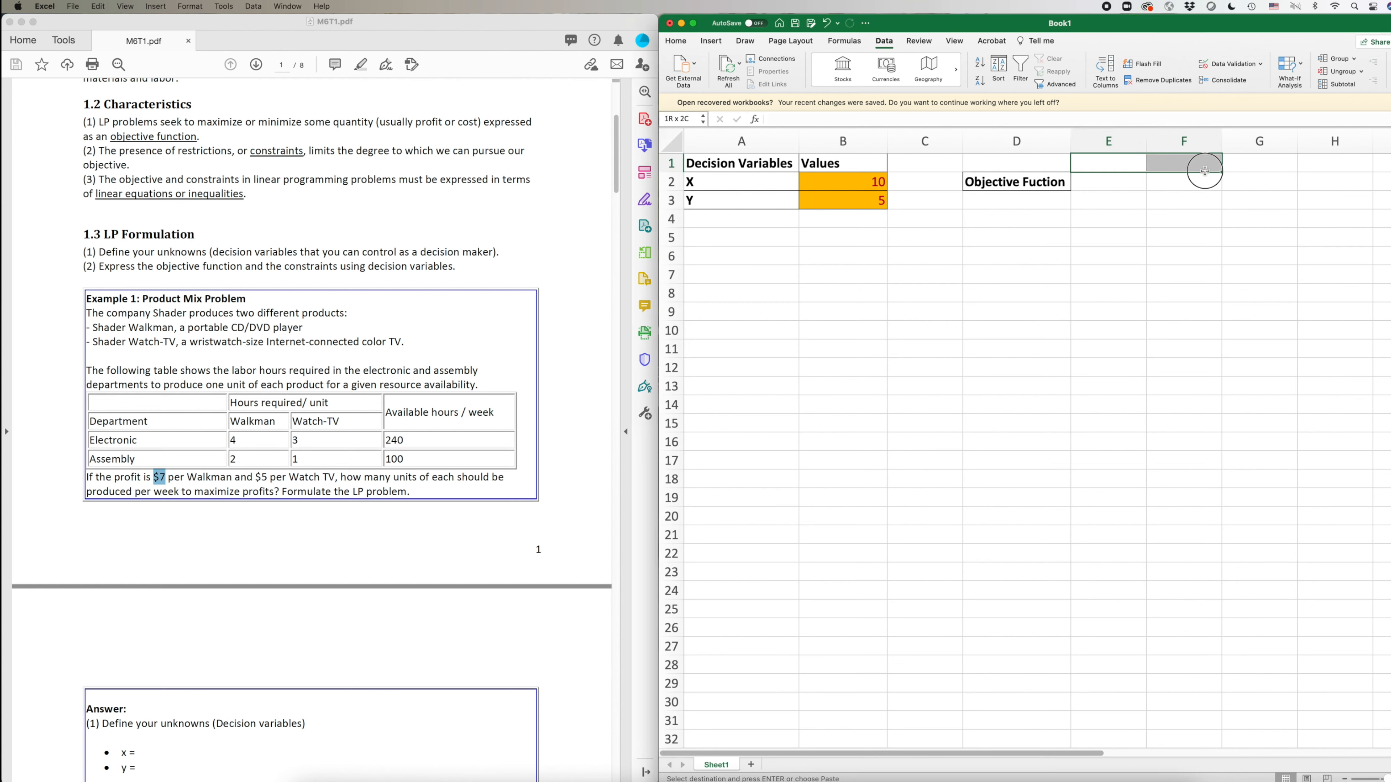
text(X -pareameter	Y - pareameter)
drag(1149, 140, 1258, 141)
click(1222, 164)
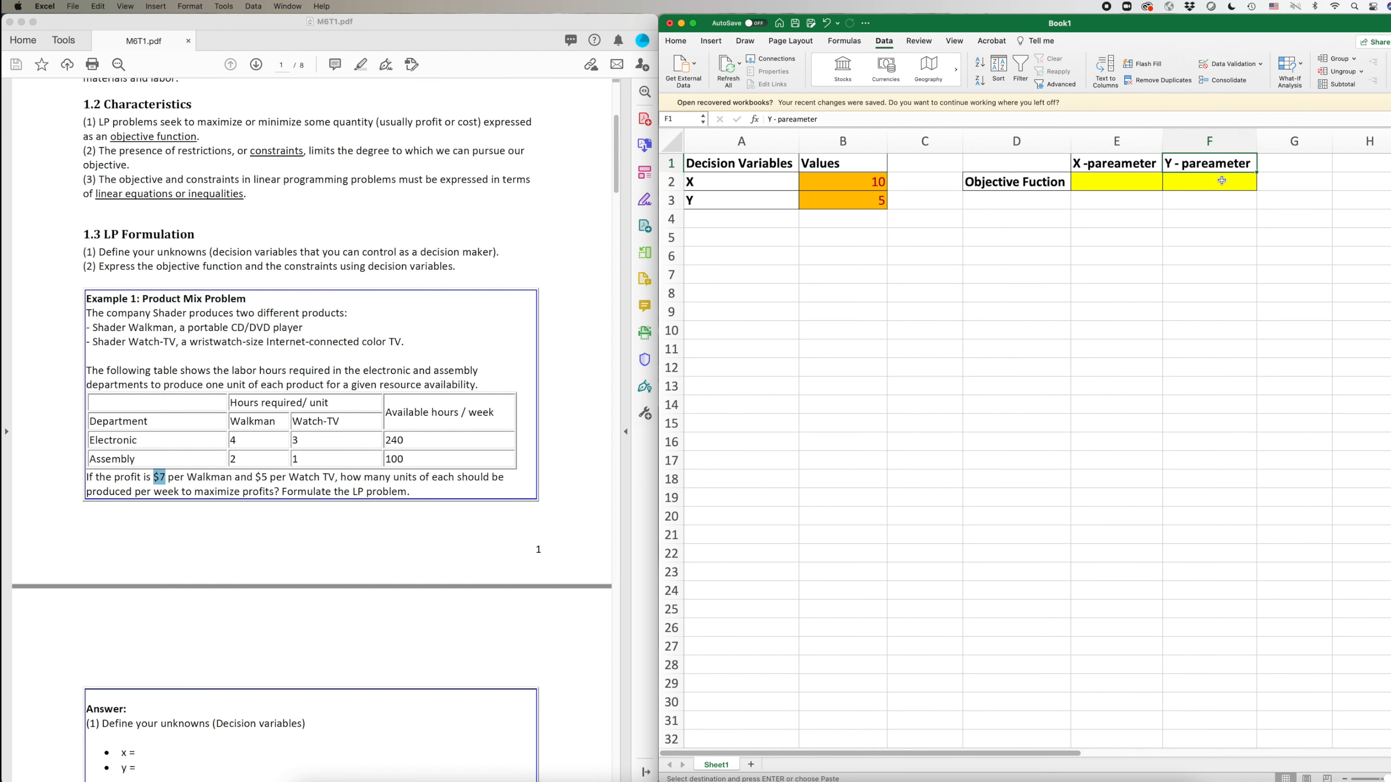
Enter the objective function coefficients 7 for X in E2 and 5 for Y in F2
drag(1136, 182, 1199, 183)
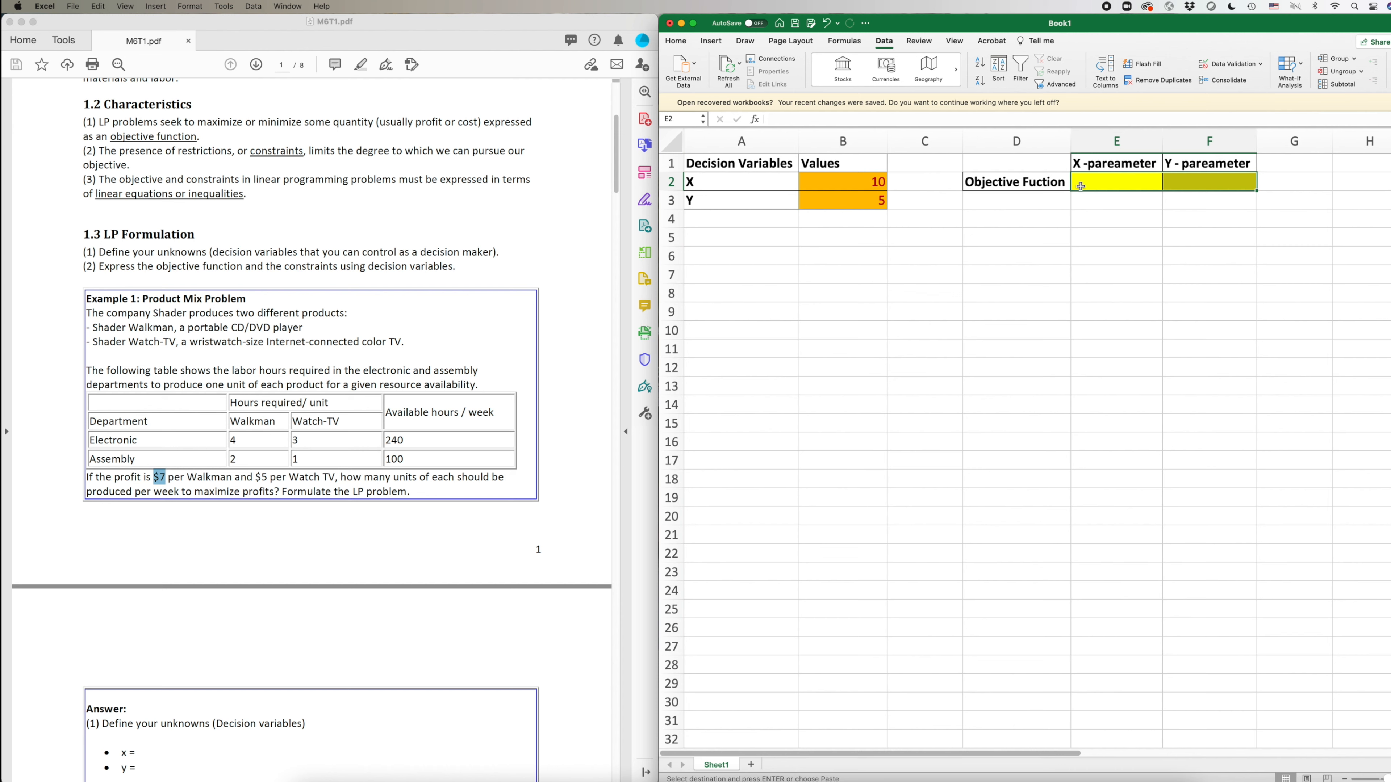
click(1123, 184)
text(7)
click(1209, 185)
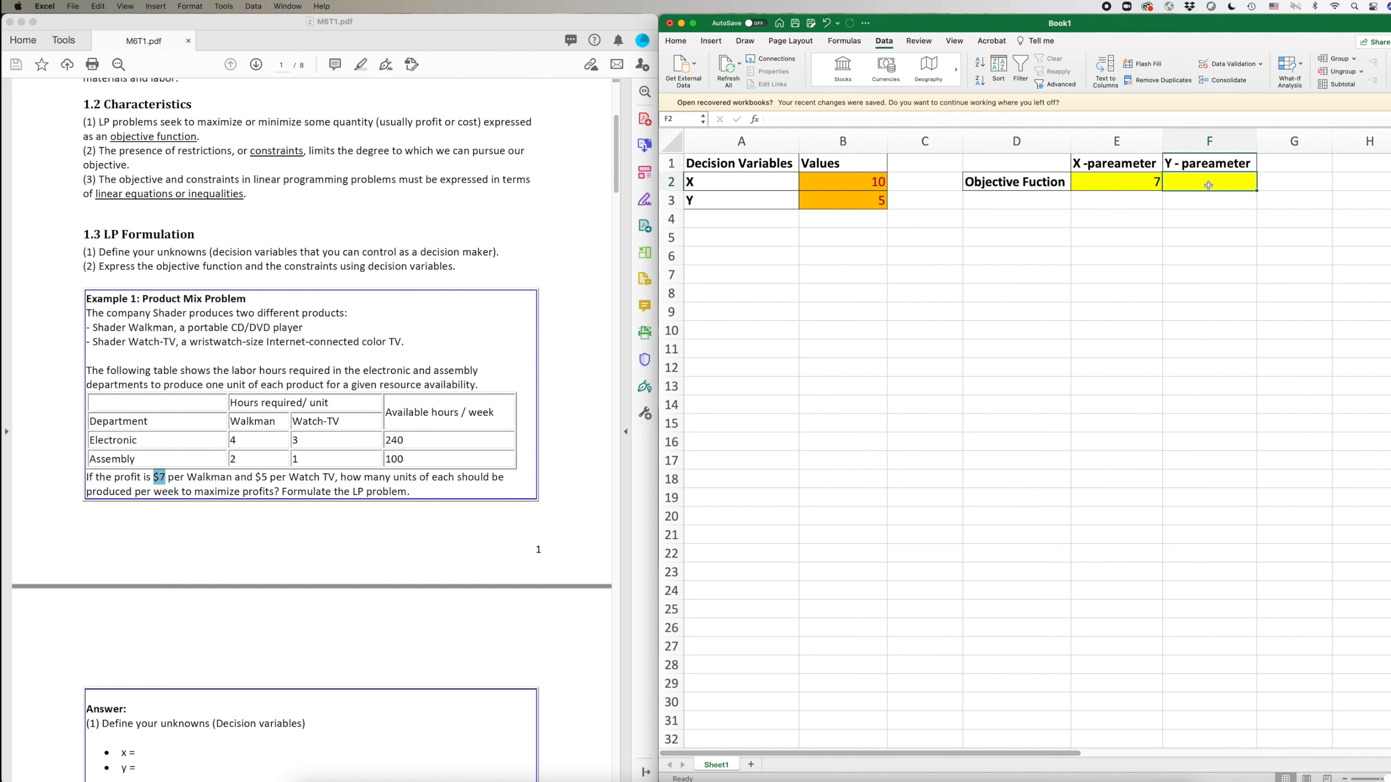
text(5)
click(1205, 311)
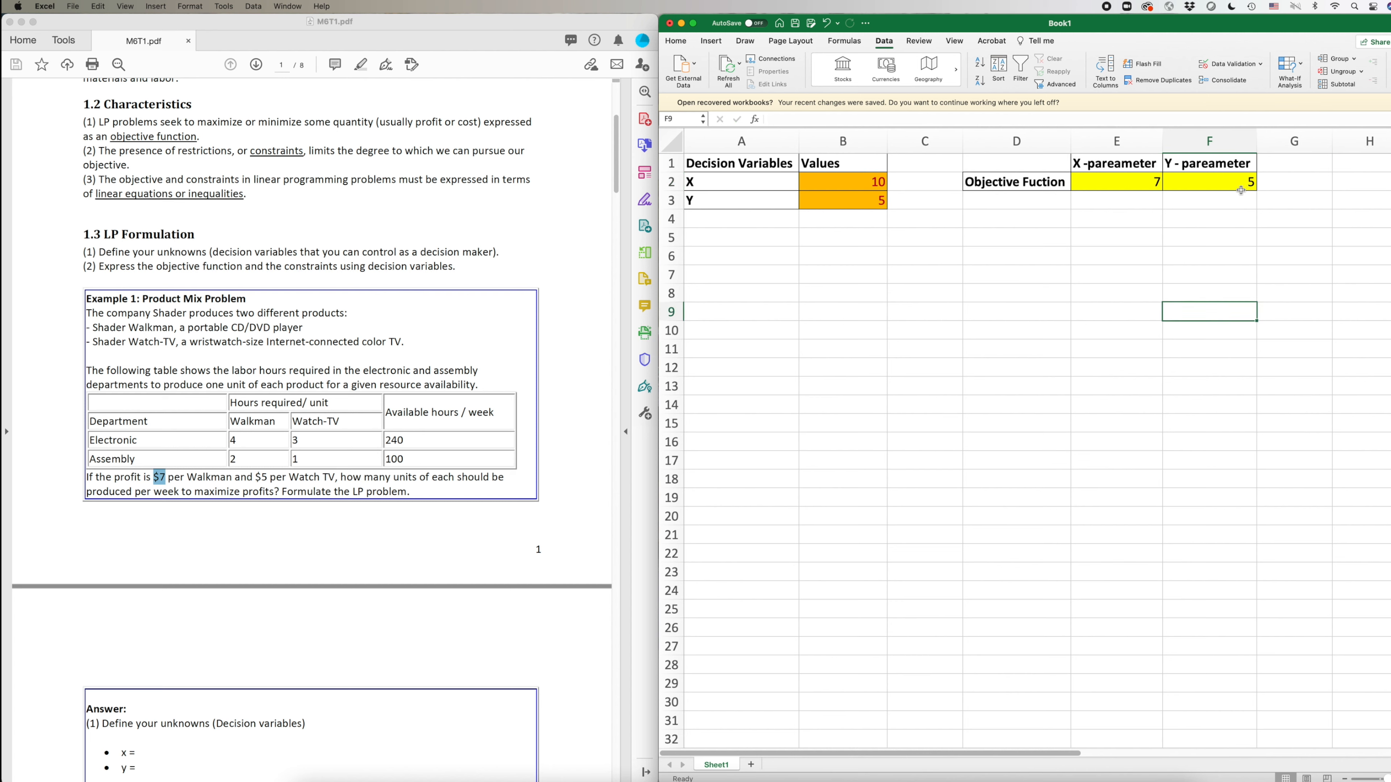
Add the bold heading Profit in G1 above a bordered yellow result cell in G2
click(1125, 185)
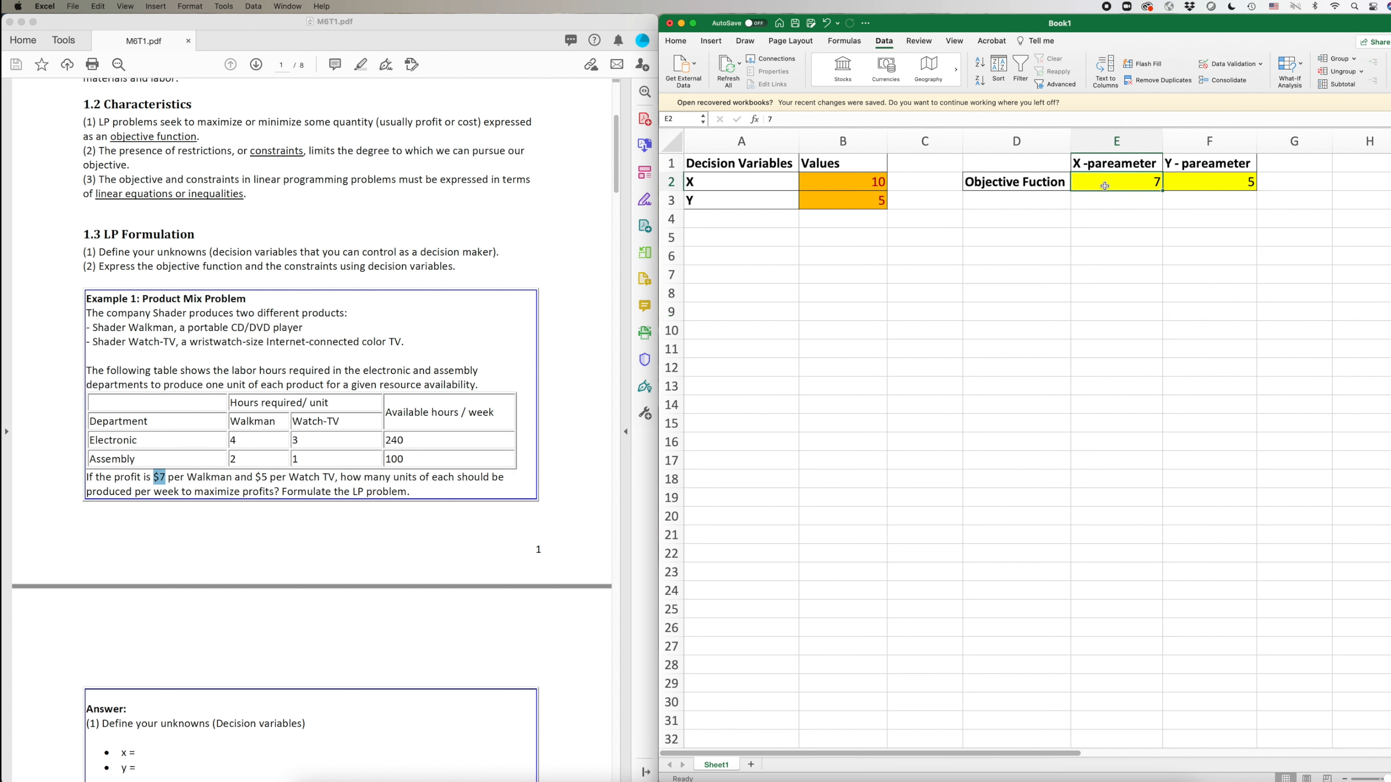
click(1307, 167)
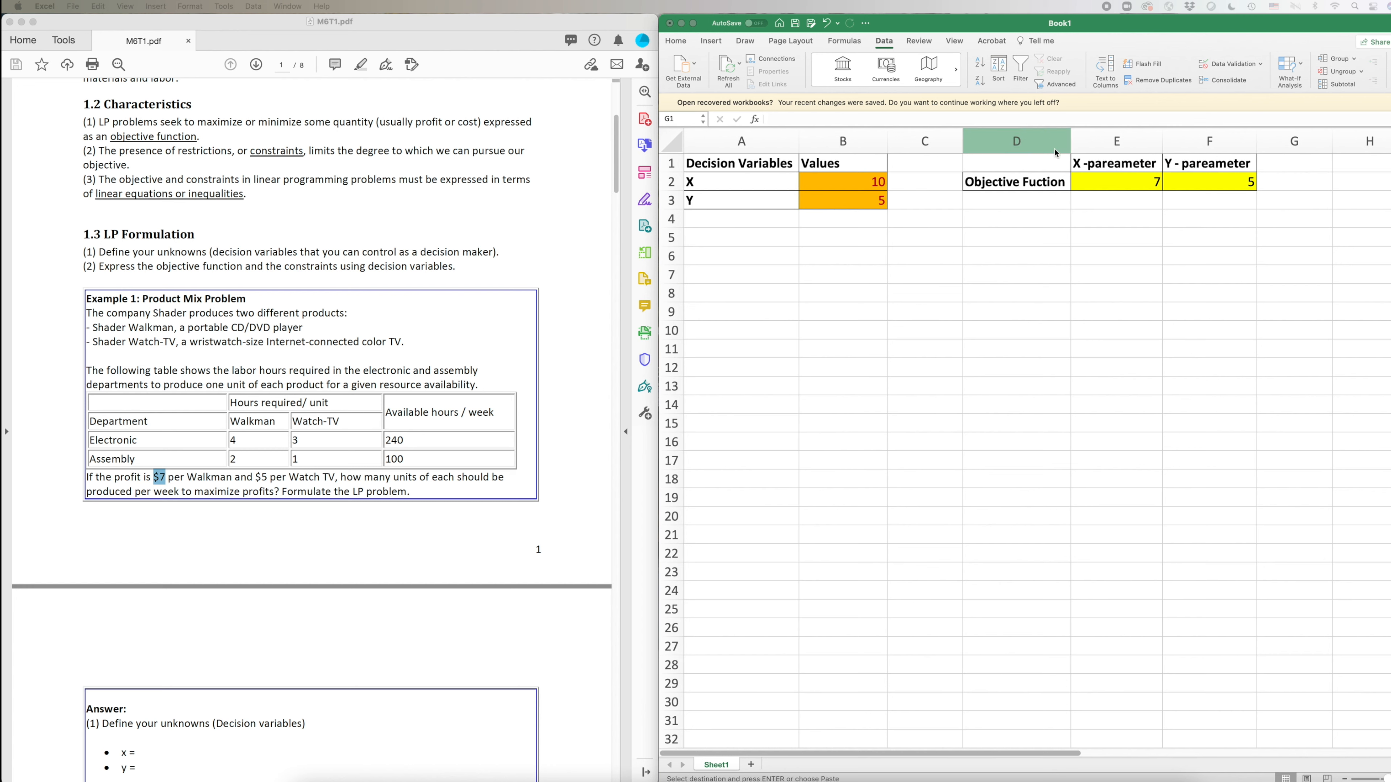
click(1294, 166)
text(Profit)
click(1294, 237)
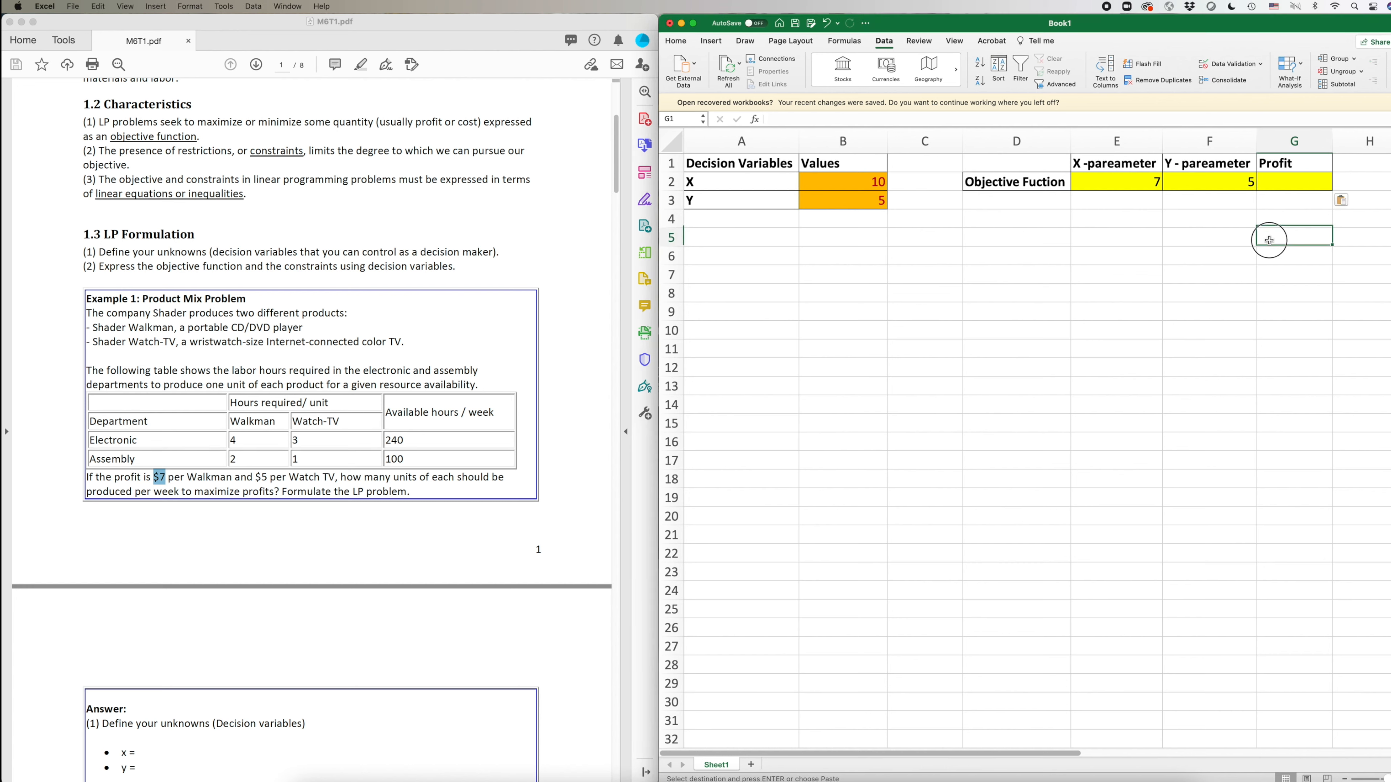
Enter the profit formula =(E2*B2)+(F2*B3) in G2, multiplying each coefficient by its decision variable value
click(1292, 188)
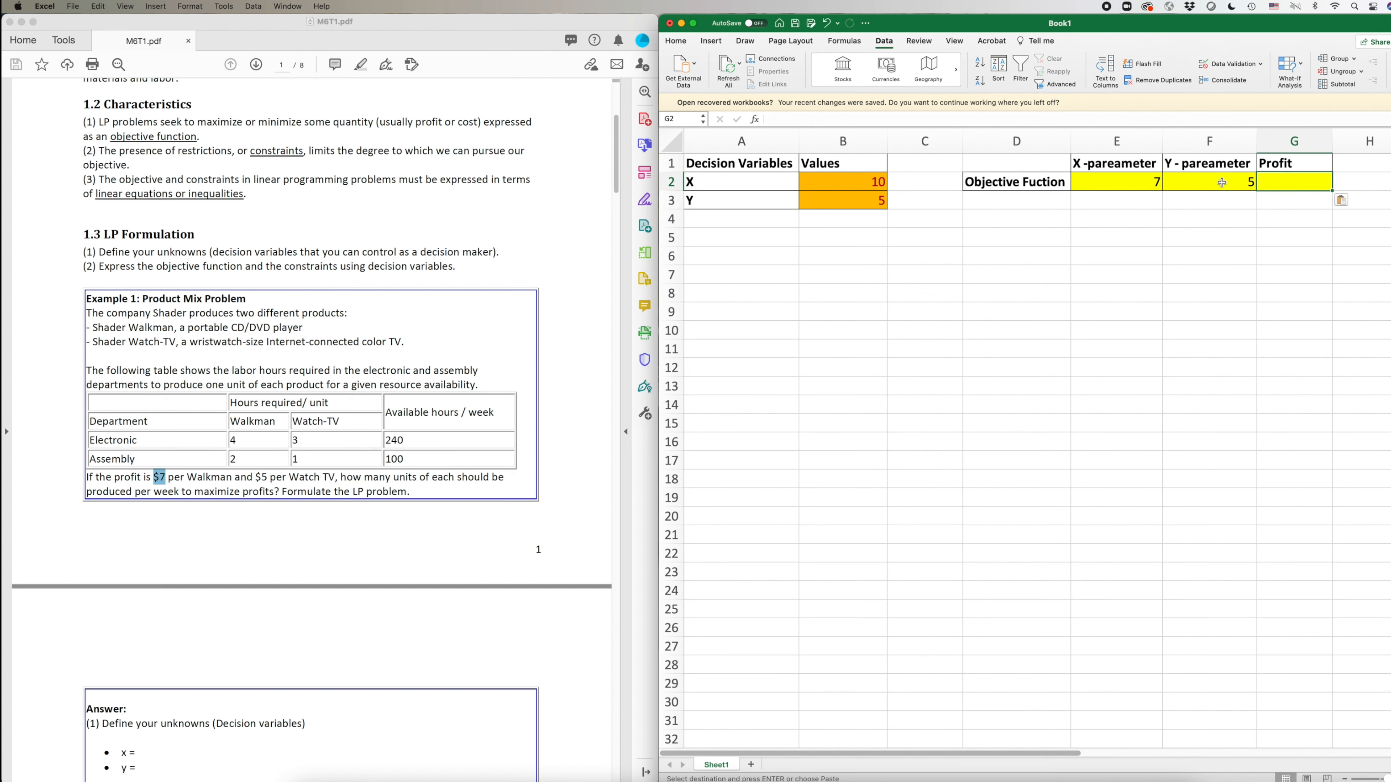
drag(843, 182, 830, 198)
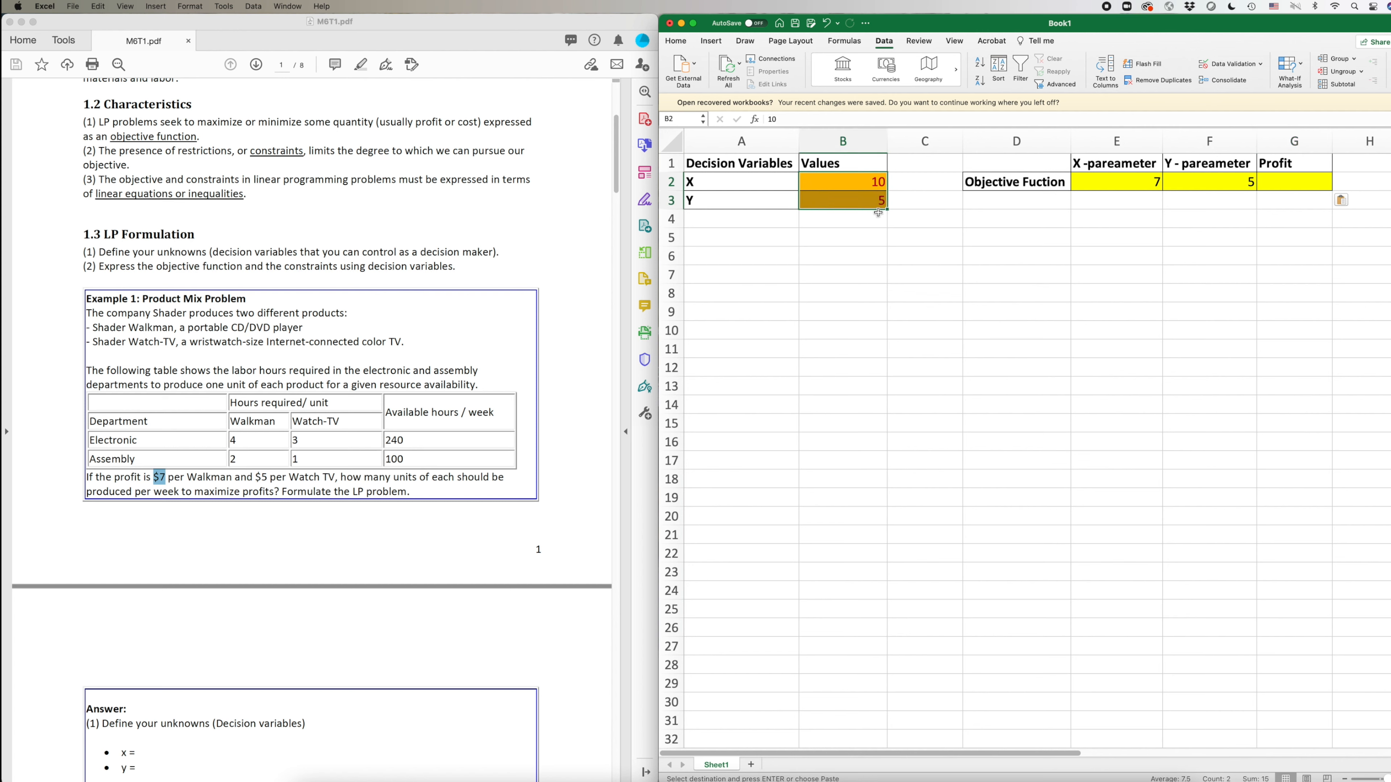
click(1291, 185)
double_click(1293, 185)
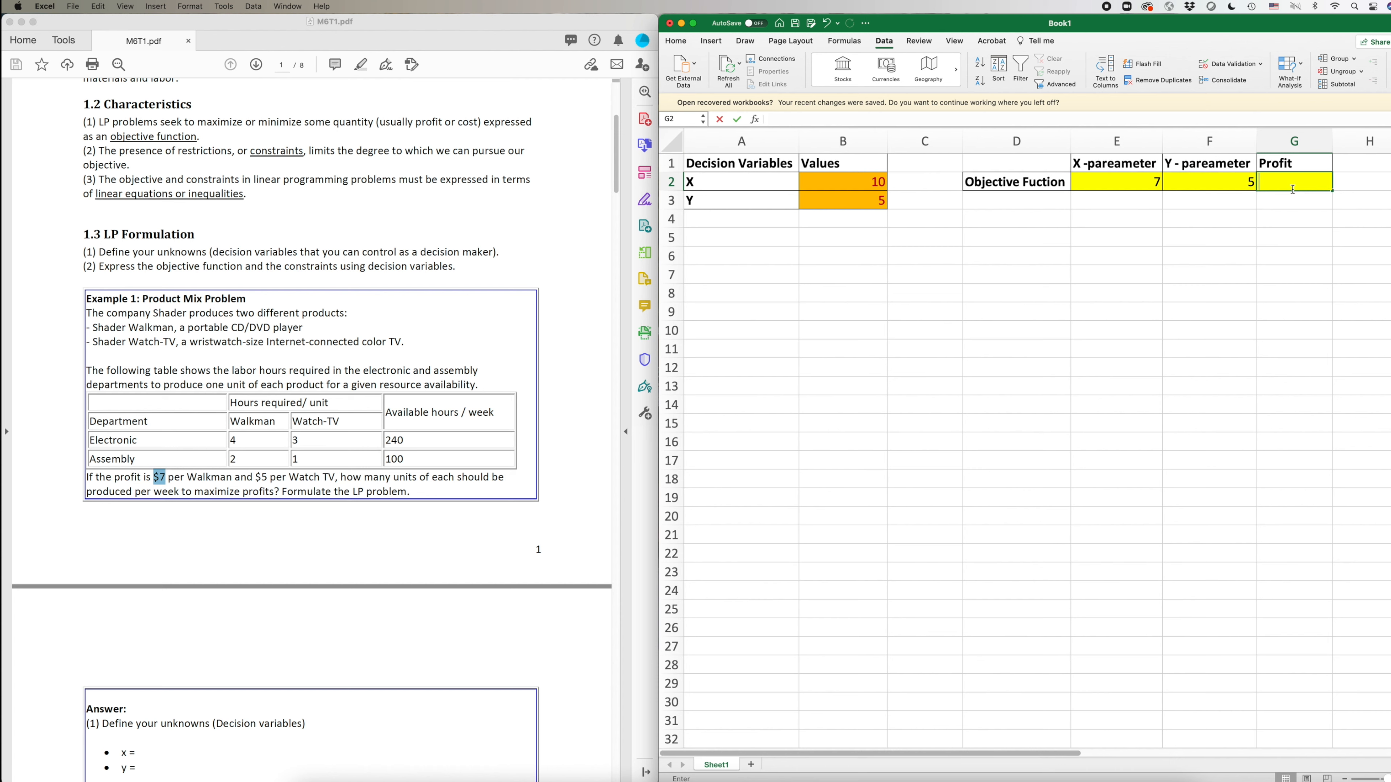
click(780, 119)
text(=()
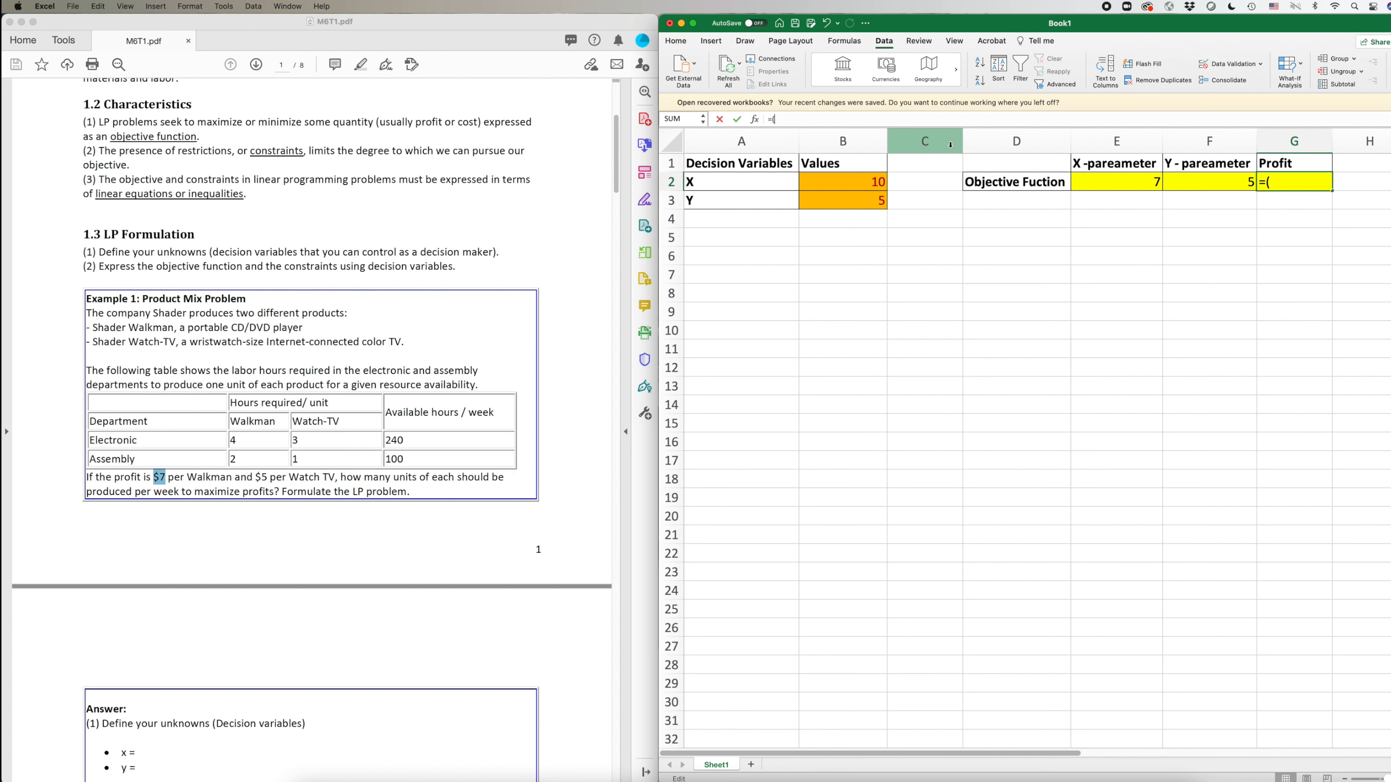
click(1112, 184)
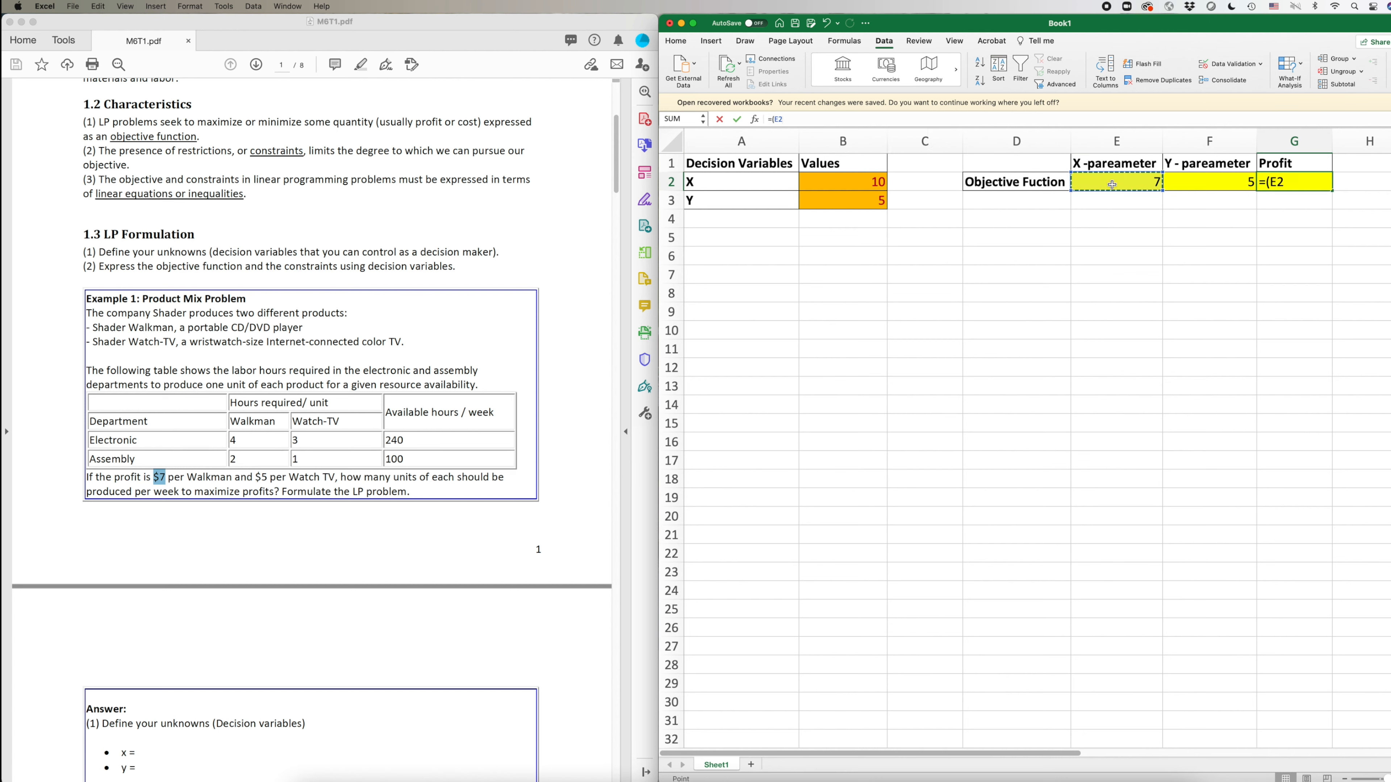
text(*)
click(858, 181)
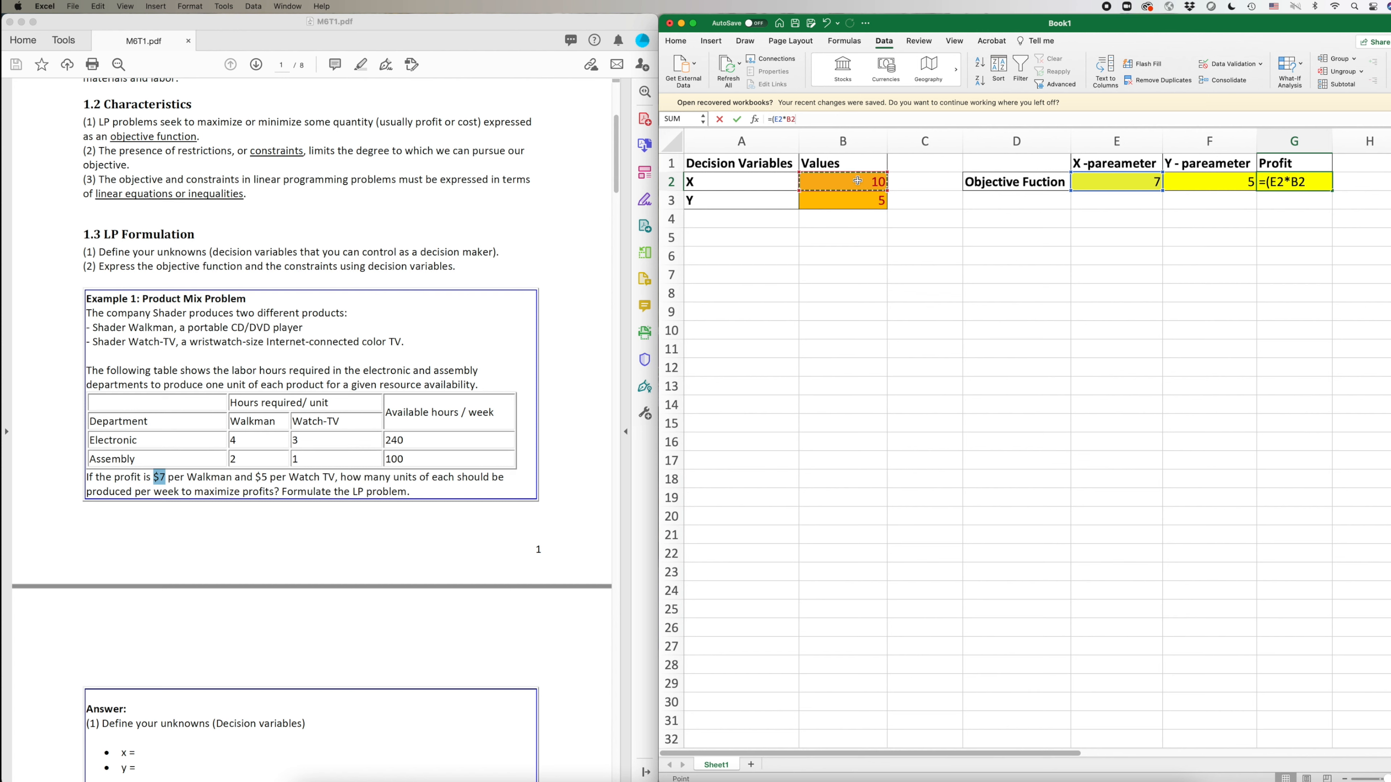
text()+()
click(1196, 186)
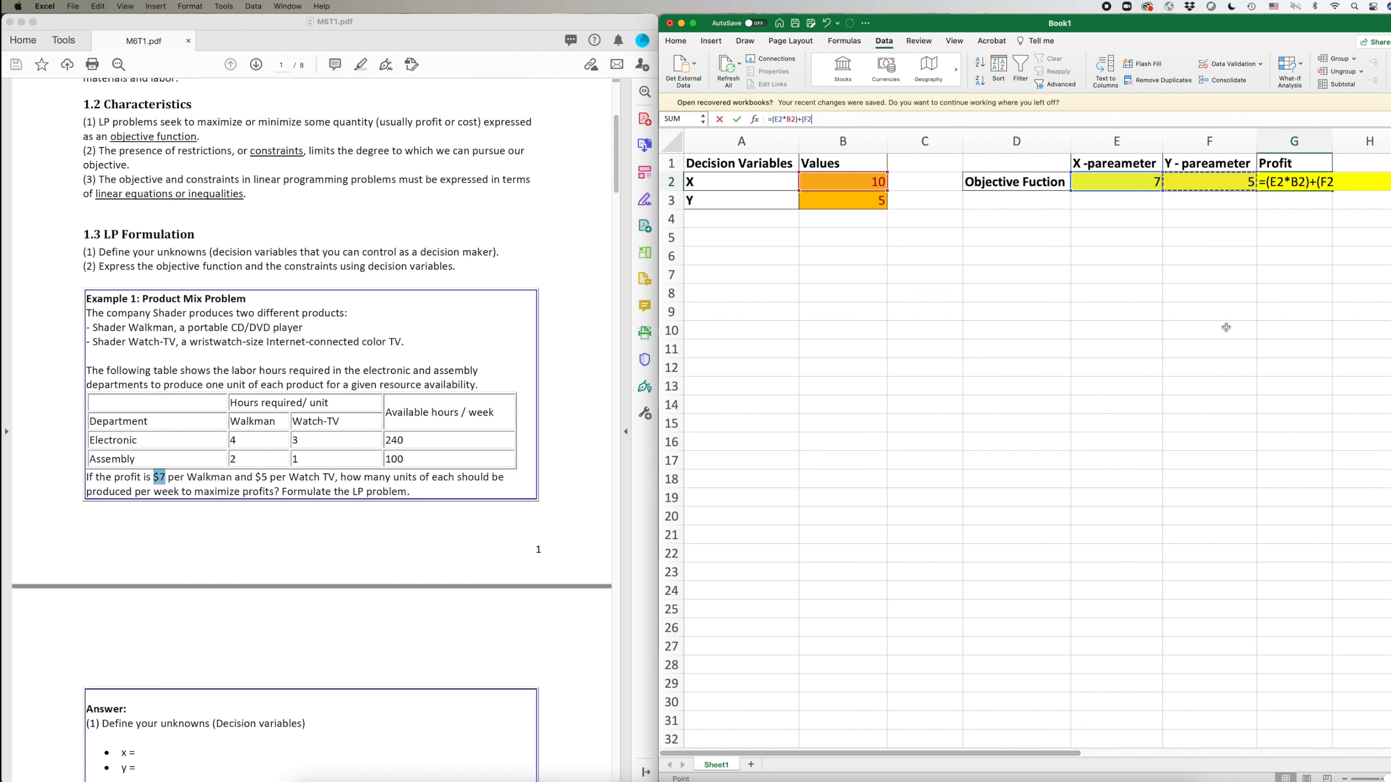
text(*)
click(854, 202)
text())
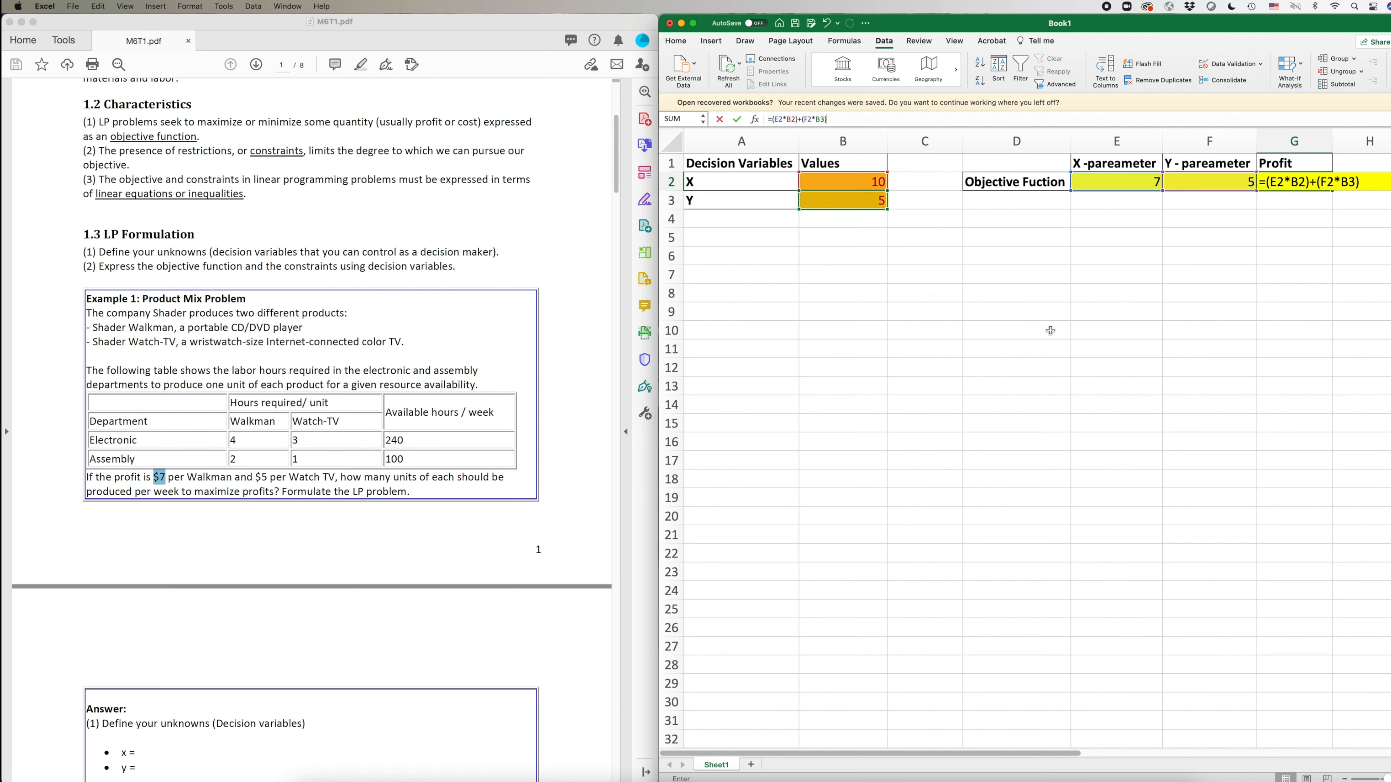
drag(828, 119, 770, 120)
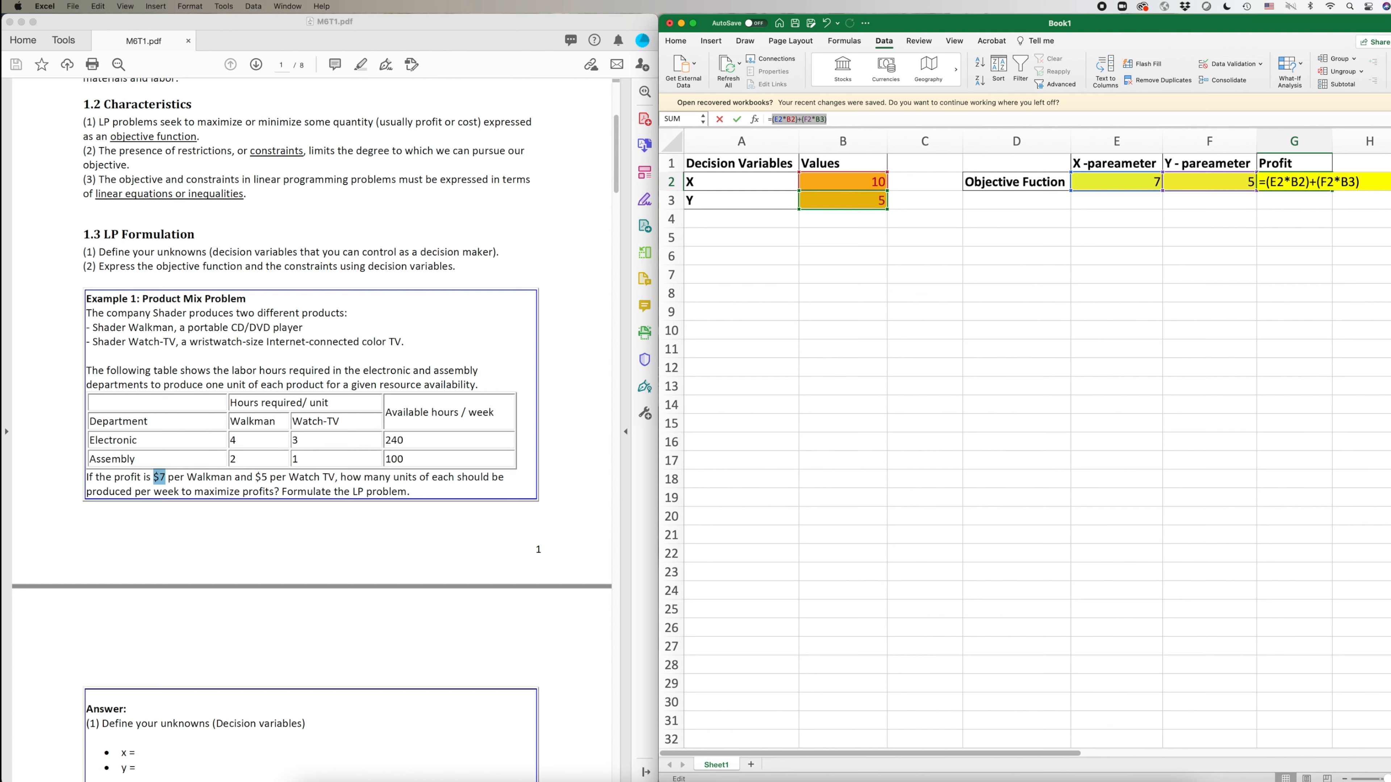
key(Return)
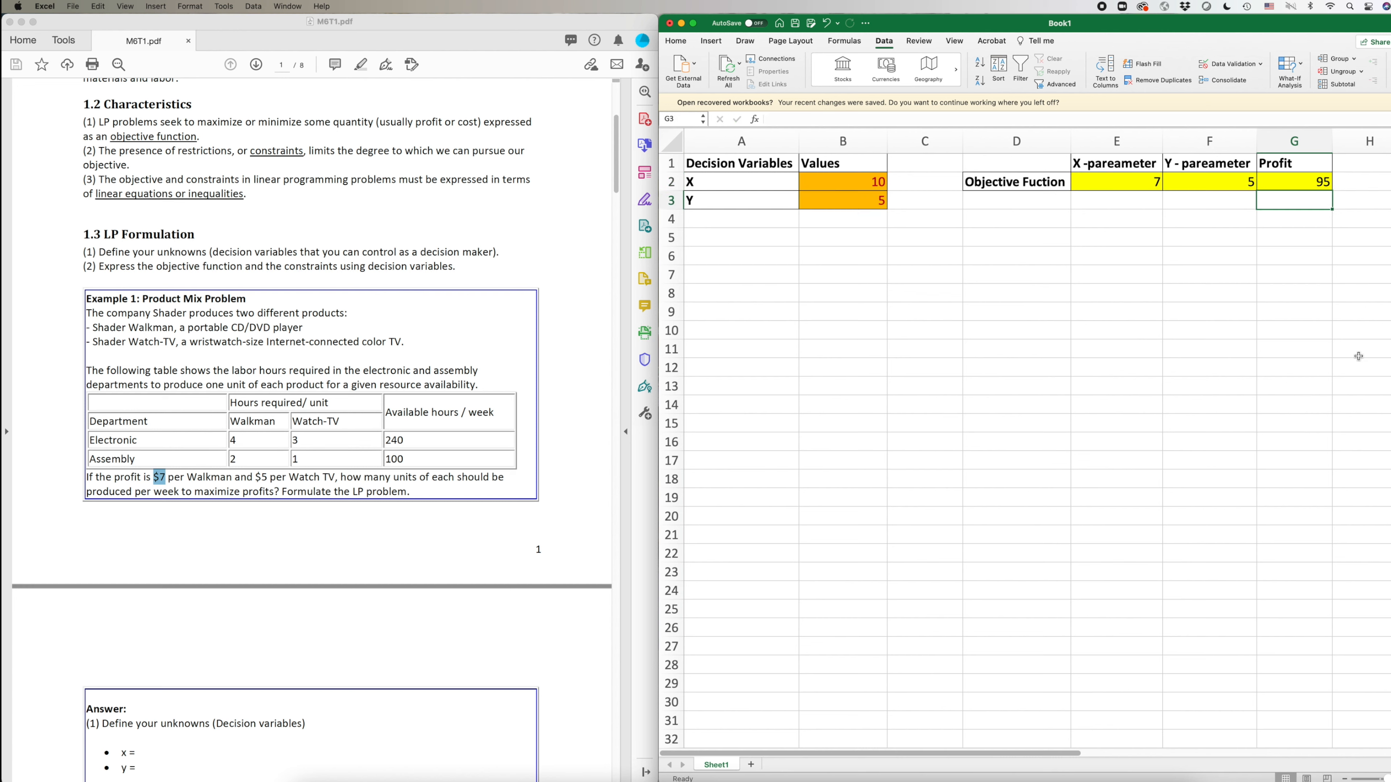
Set the Y decision variable in B3 to 10 and check the Profit cell G2
drag(1147, 185, 1188, 189)
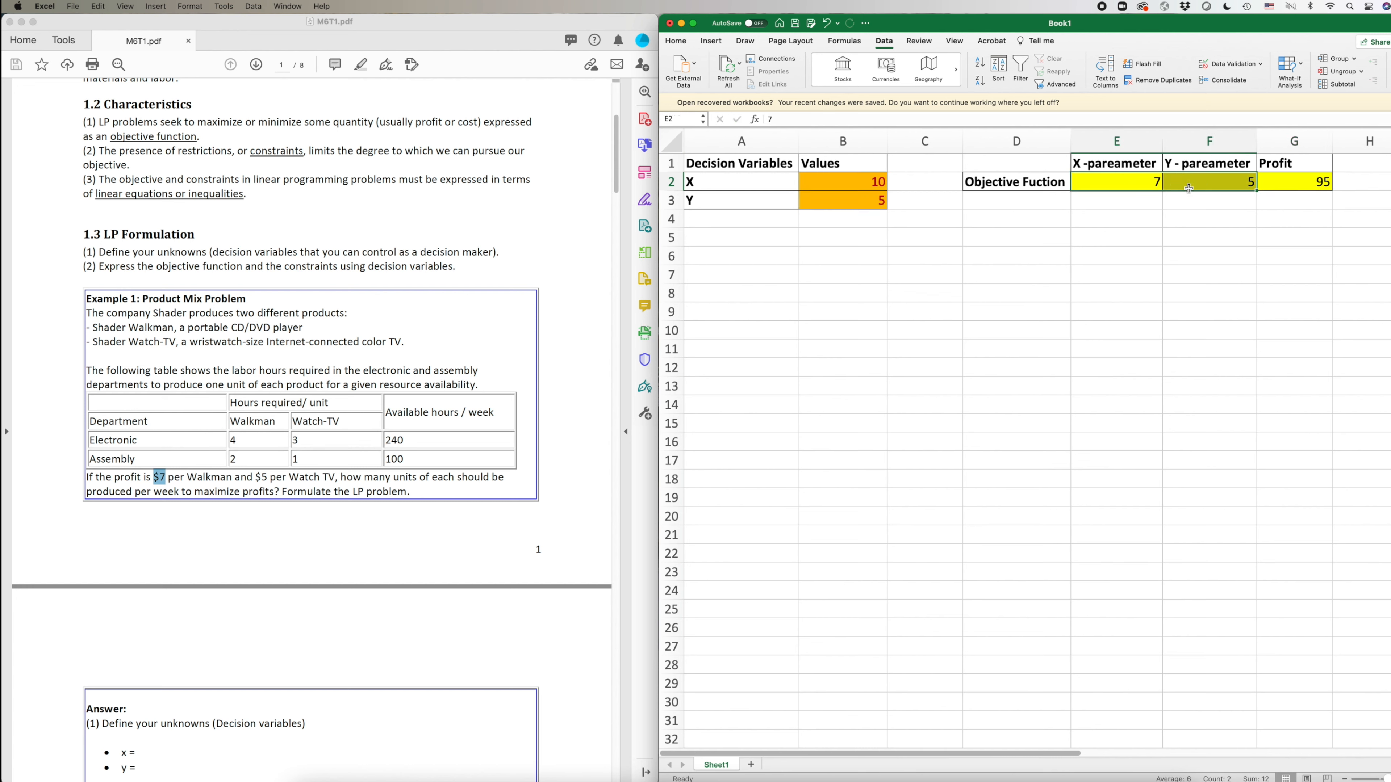
click(943, 294)
drag(846, 174, 847, 201)
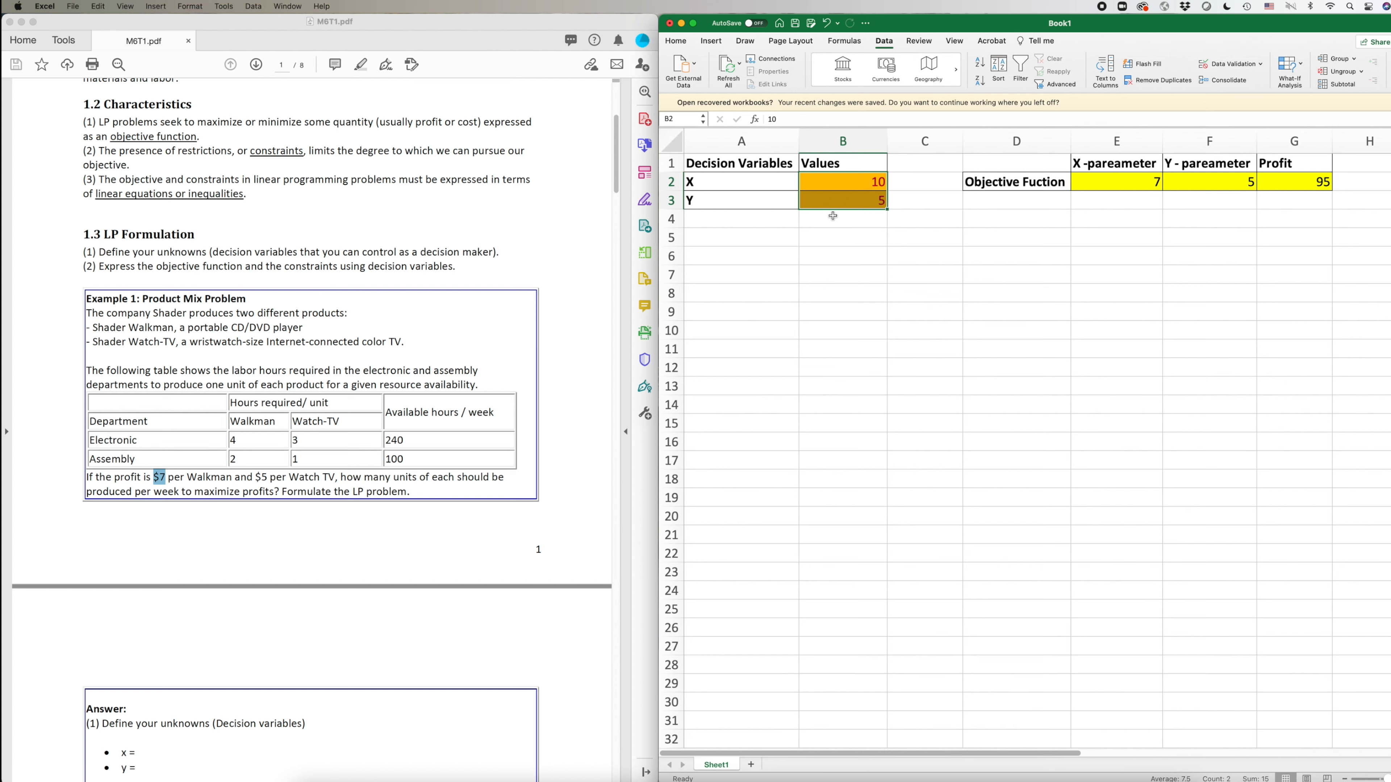
click(943, 271)
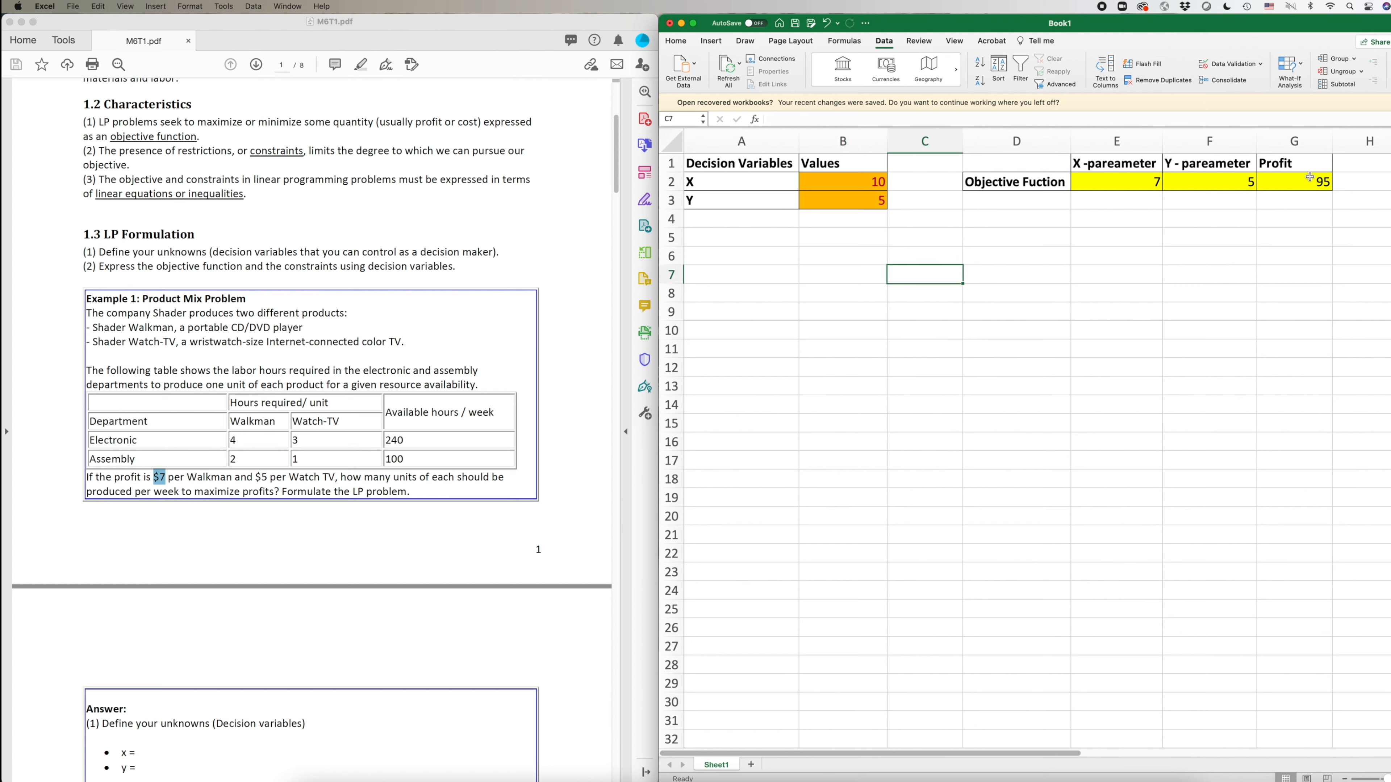
click(861, 200)
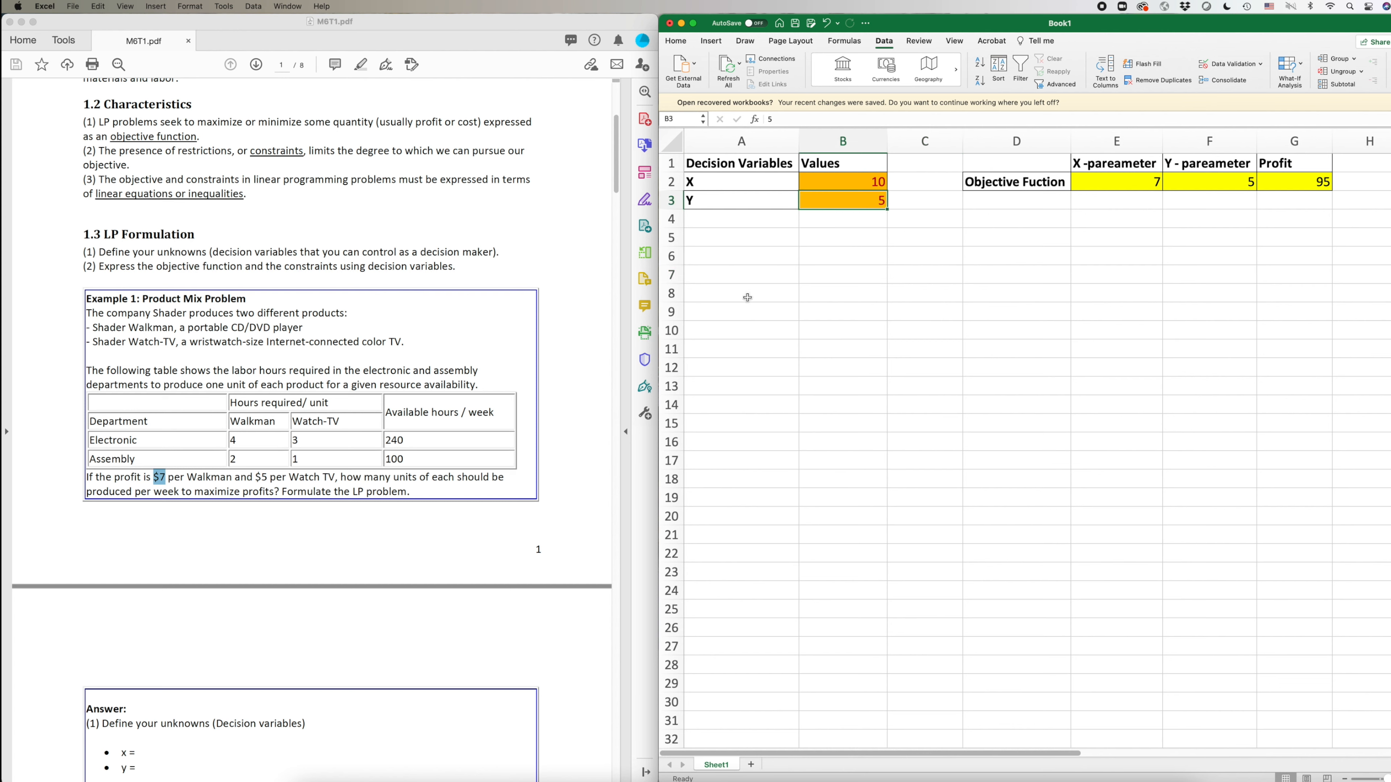
text(10)
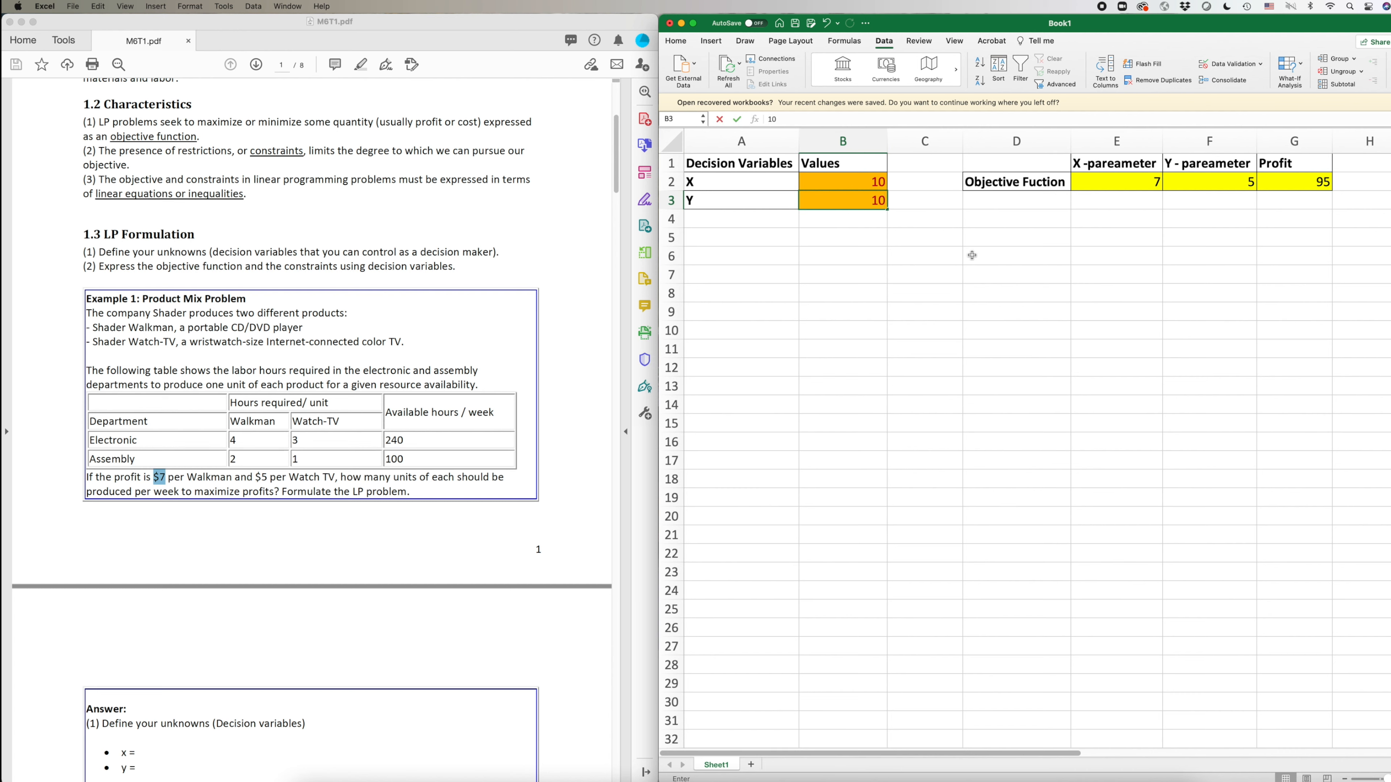
click(1303, 215)
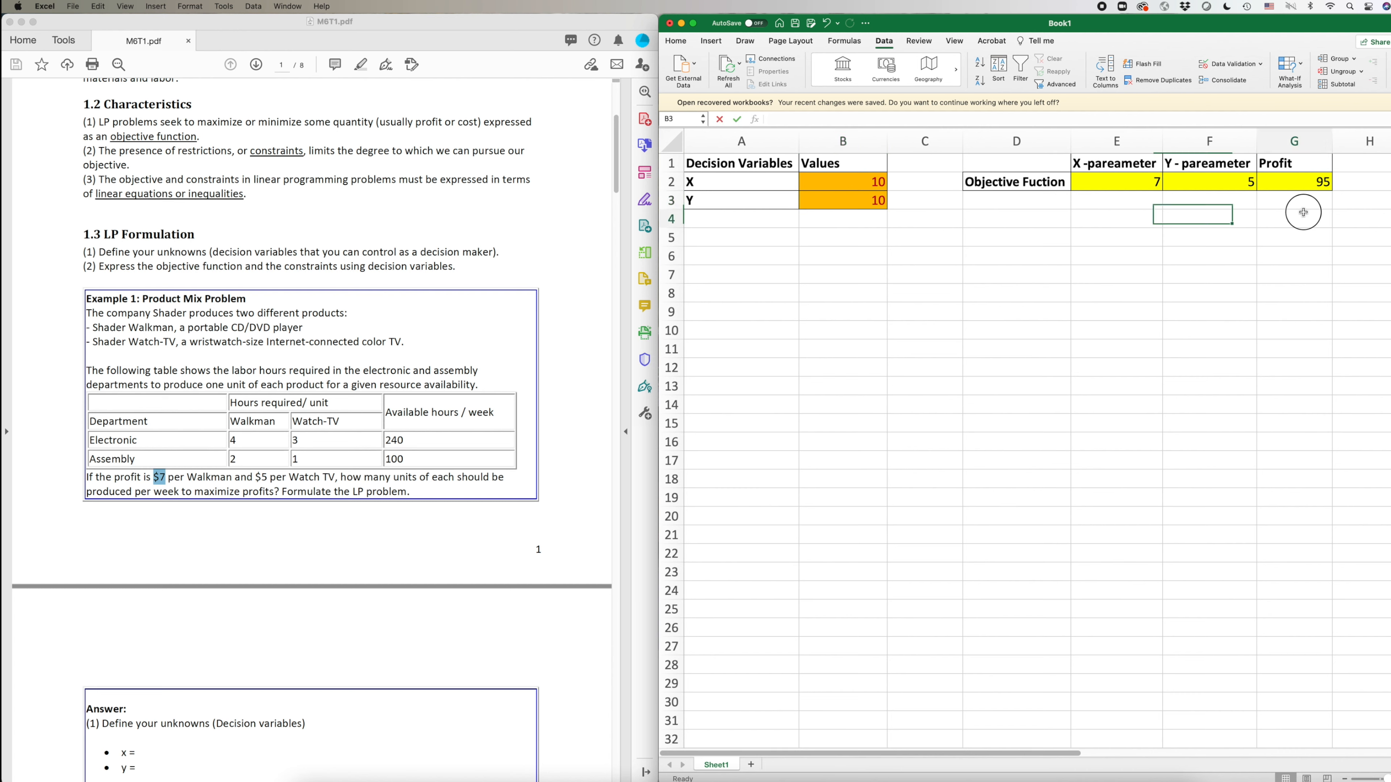
click(1302, 189)
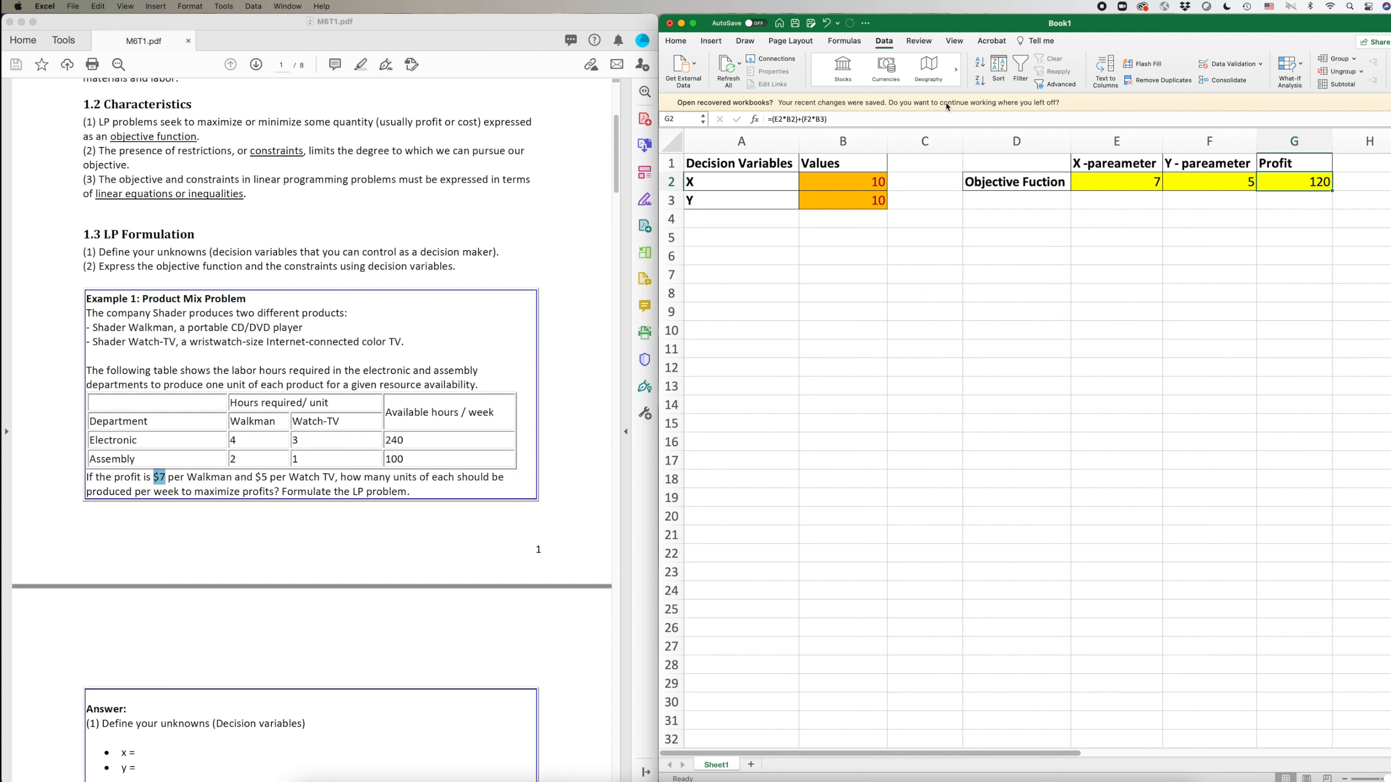
drag(859, 182, 862, 193)
click(1037, 268)
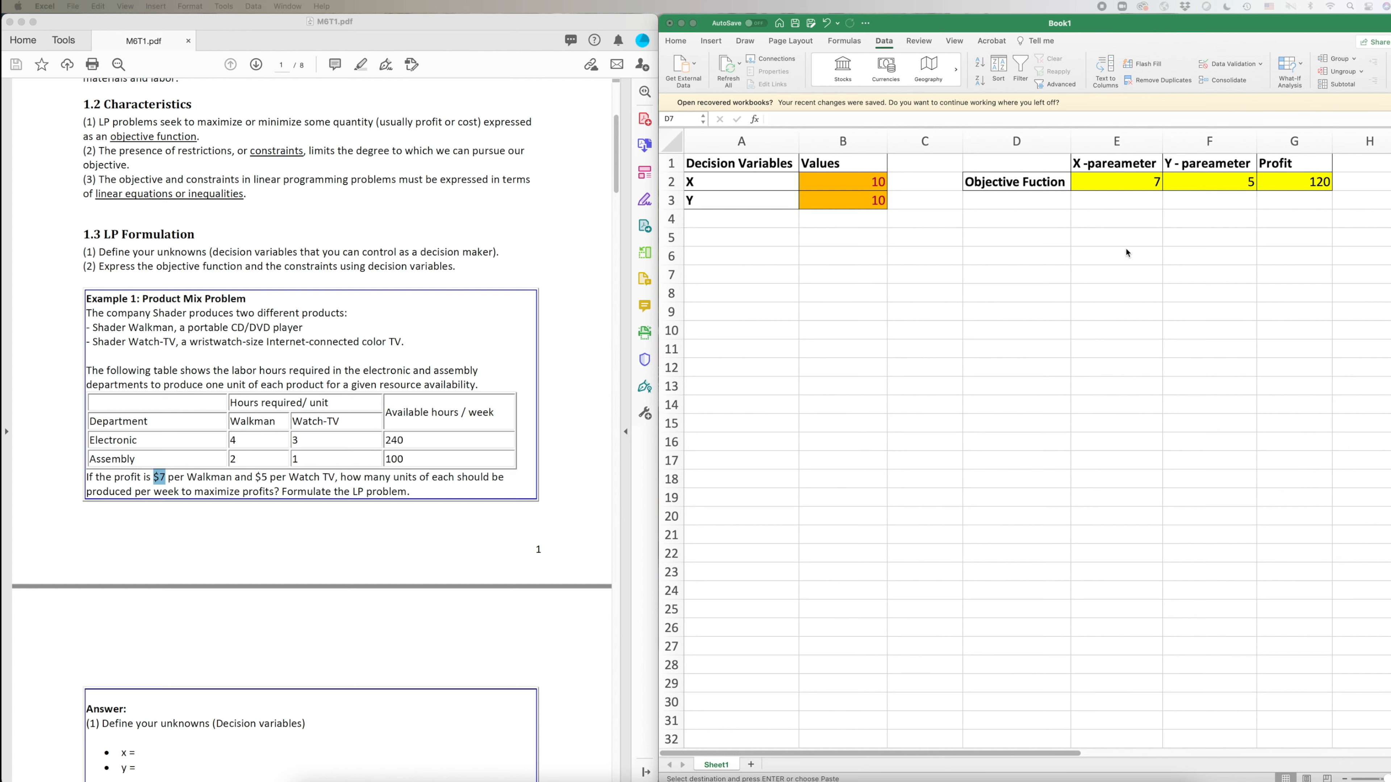
Add the constraint row labels Electronic in D6 and Assembly in D7, with borders around D5:D7
click(1000, 244)
drag(1000, 244, 1000, 274)
text(Electronic Assembly)
click(1102, 324)
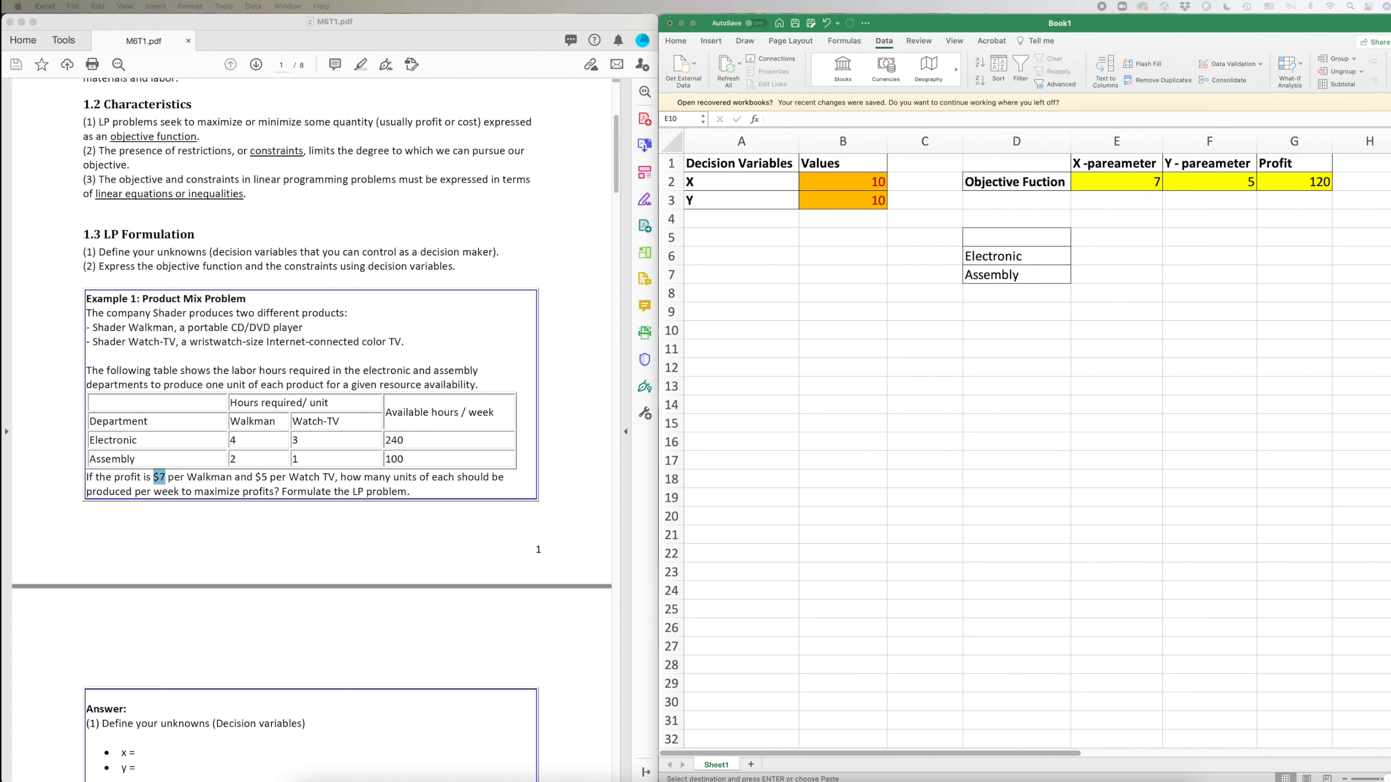
Add the bold headings X -pareameter in E5 and Y - pareameter in F5 above bordered light-blue cells E6:F7
click(1102, 236)
click(1109, 236)
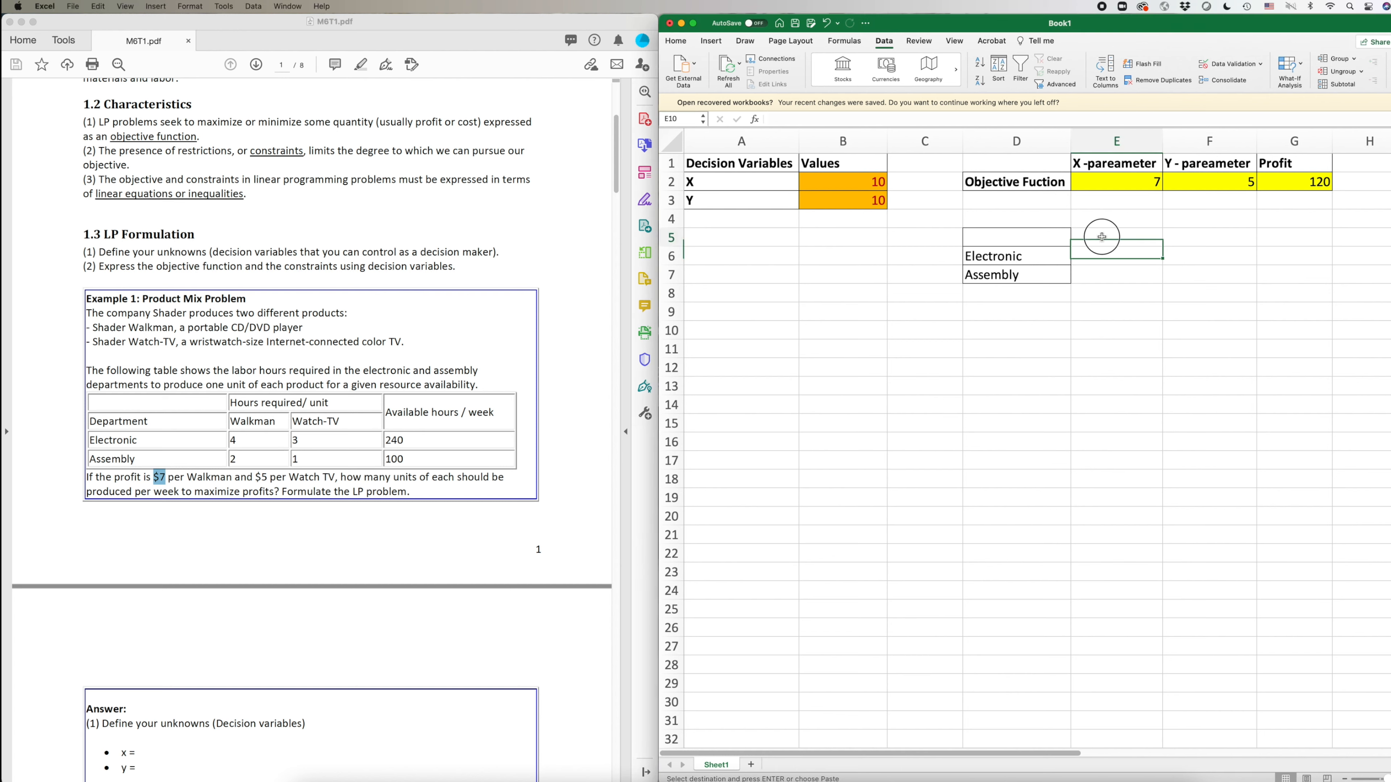
drag(1108, 236, 1196, 269)
text(X -pareameter	Y - pareameter)
click(1239, 353)
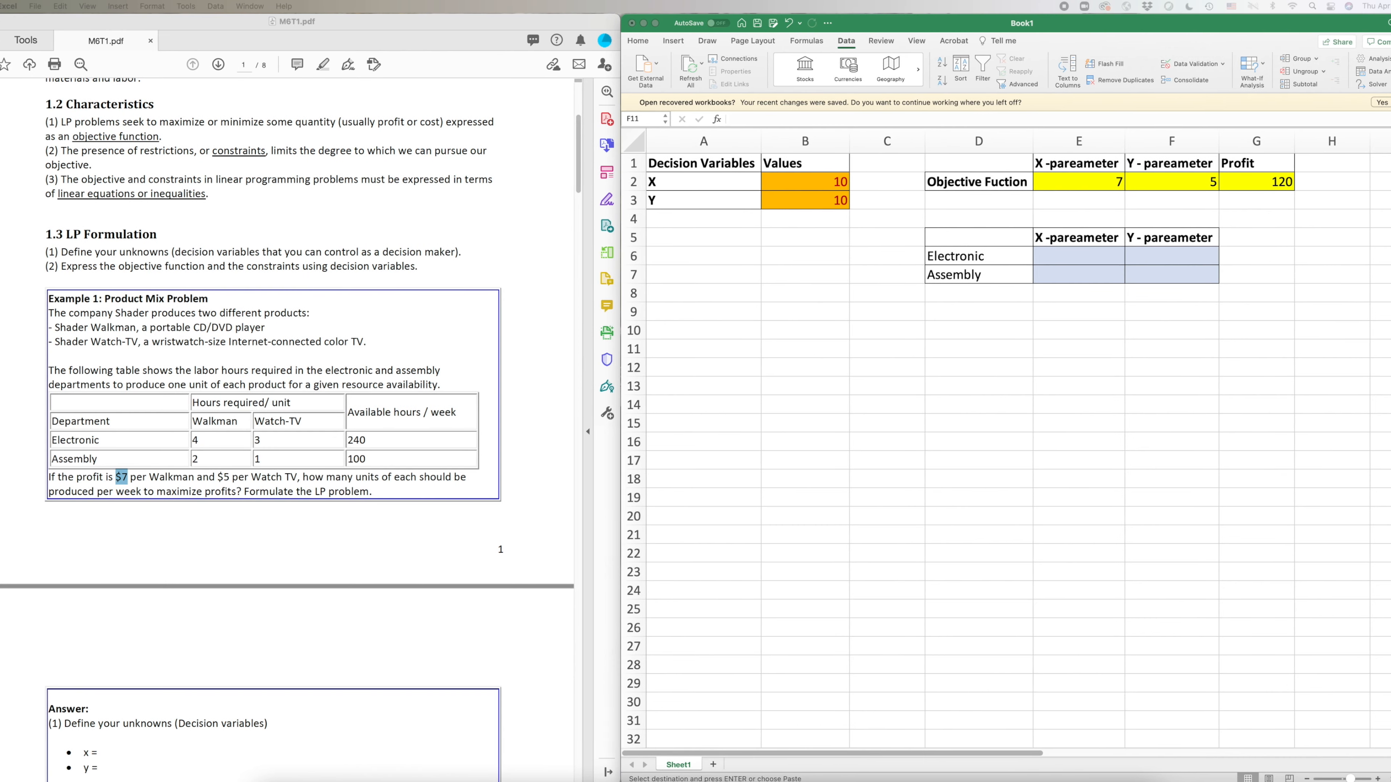
Add the headings Constraint in H5 and Cell Reference in G5 above light-blue cells, and widen column G to fit
click(1320, 236)
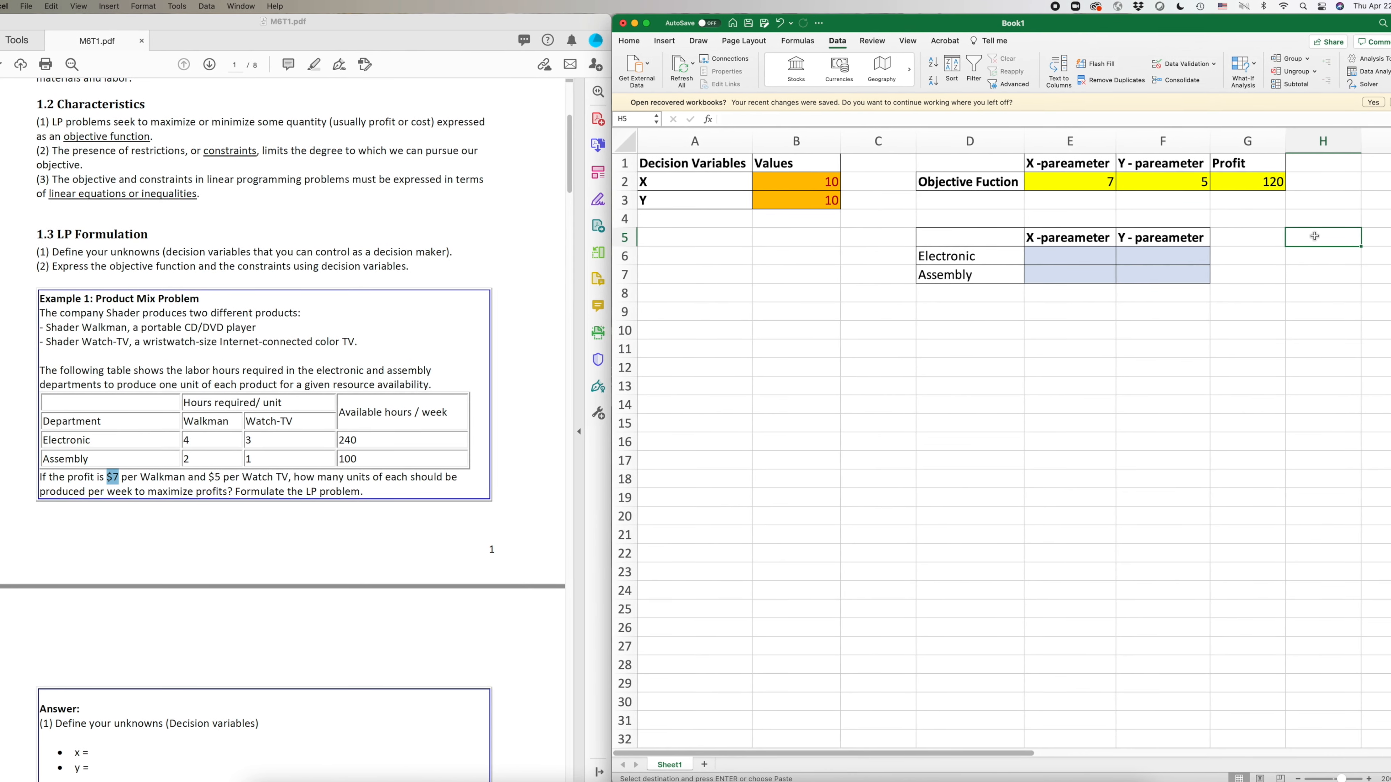
text(Constraint)
click(1249, 237)
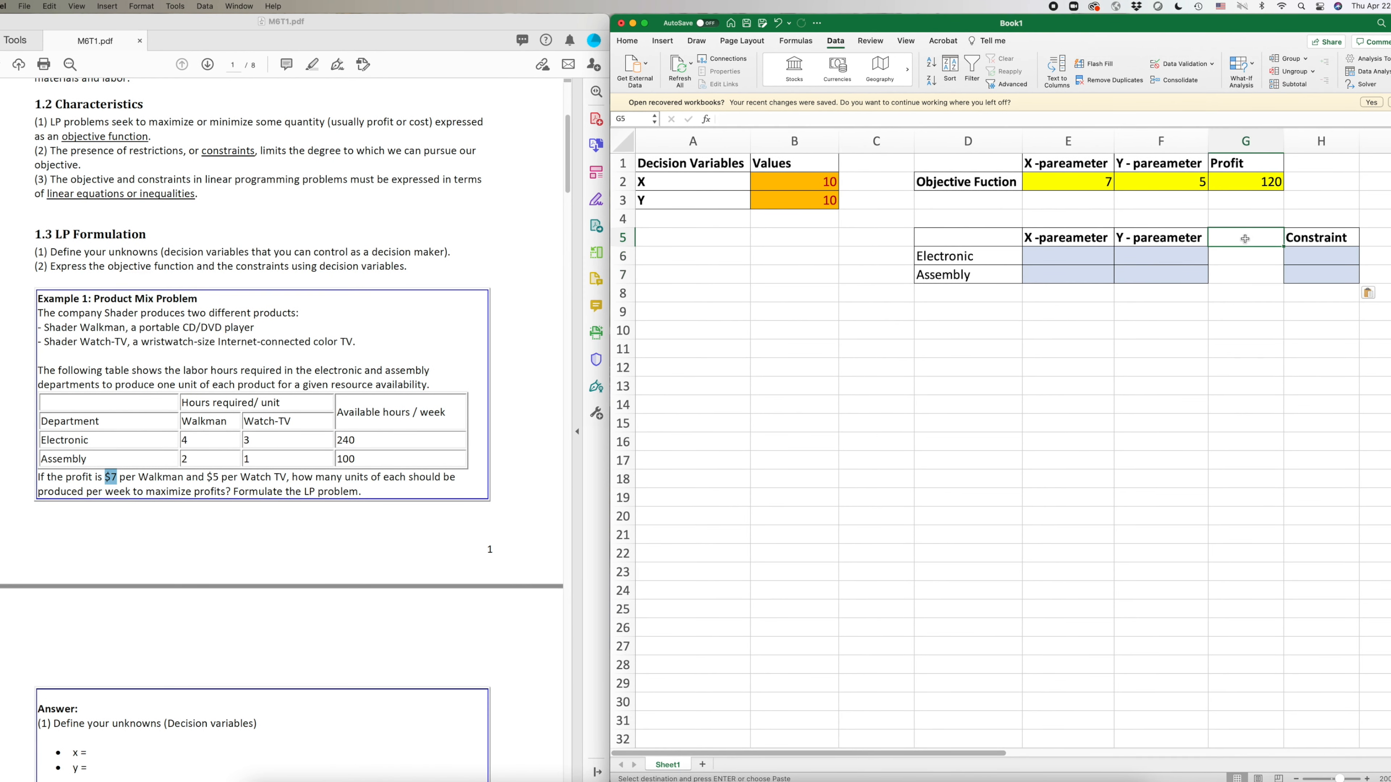
drag(1250, 237, 1247, 272)
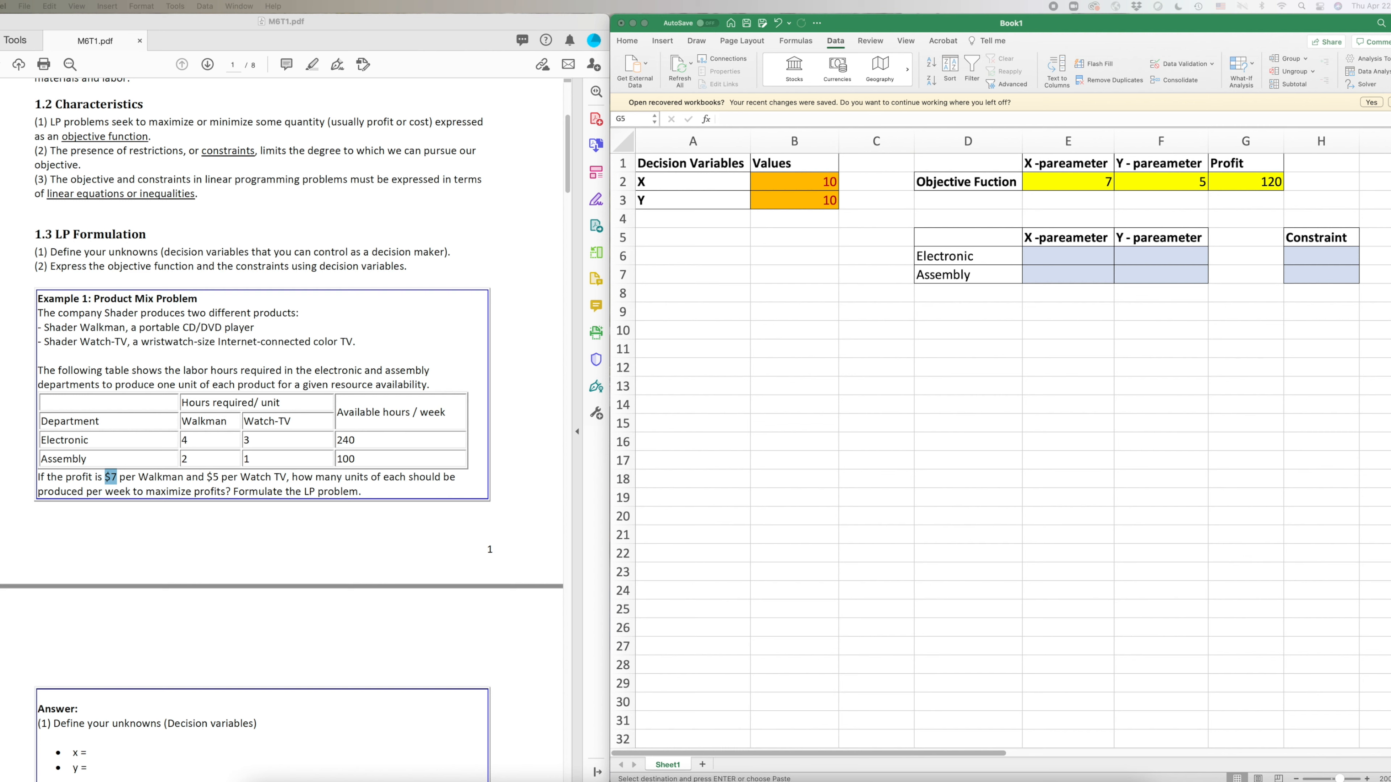
click(1238, 243)
click(1239, 237)
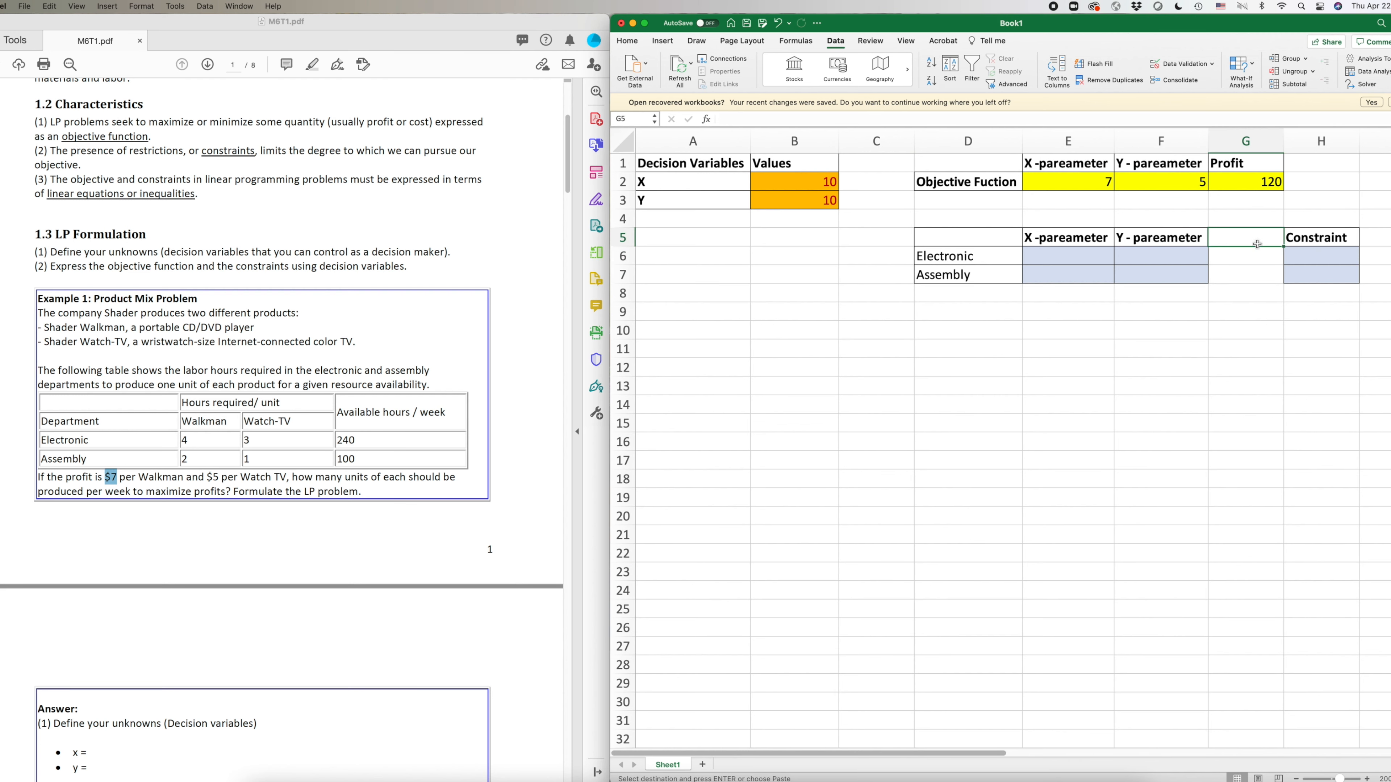
text(Cell Reference)
drag(1283, 141, 1299, 141)
click(1345, 310)
click(1261, 257)
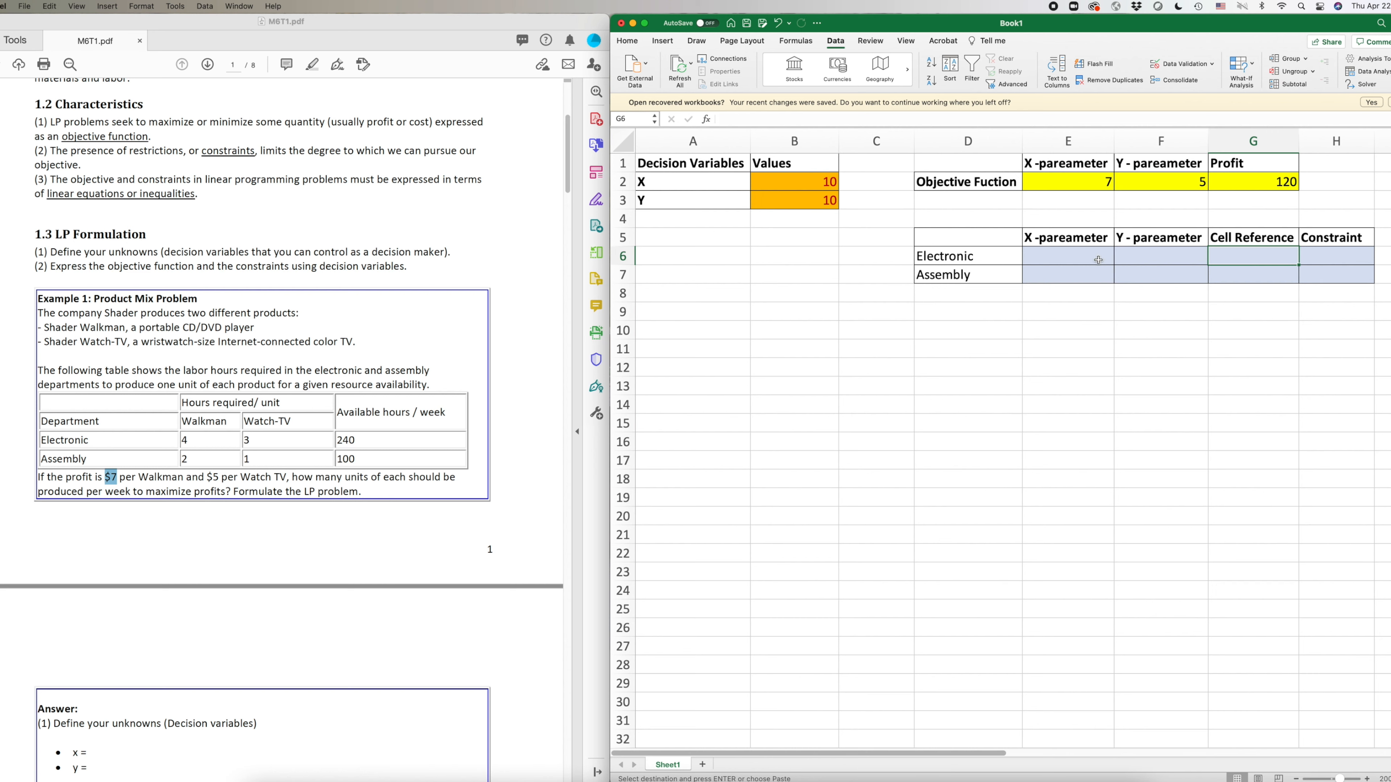
click(1332, 251)
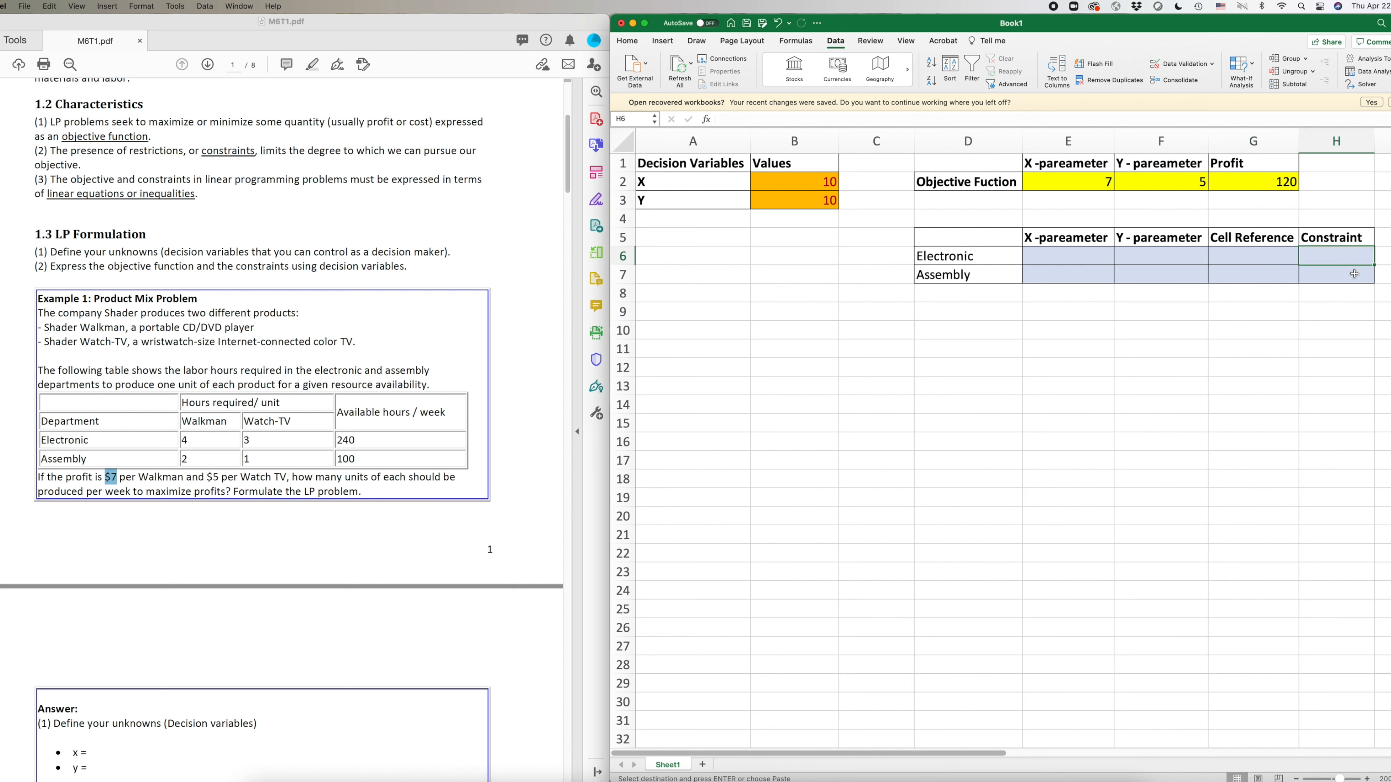
Enter the Electronic hours per unit from M6T1.pdf into the Excel constraint table: 4 in E6 and 3 in F6
click(232, 439)
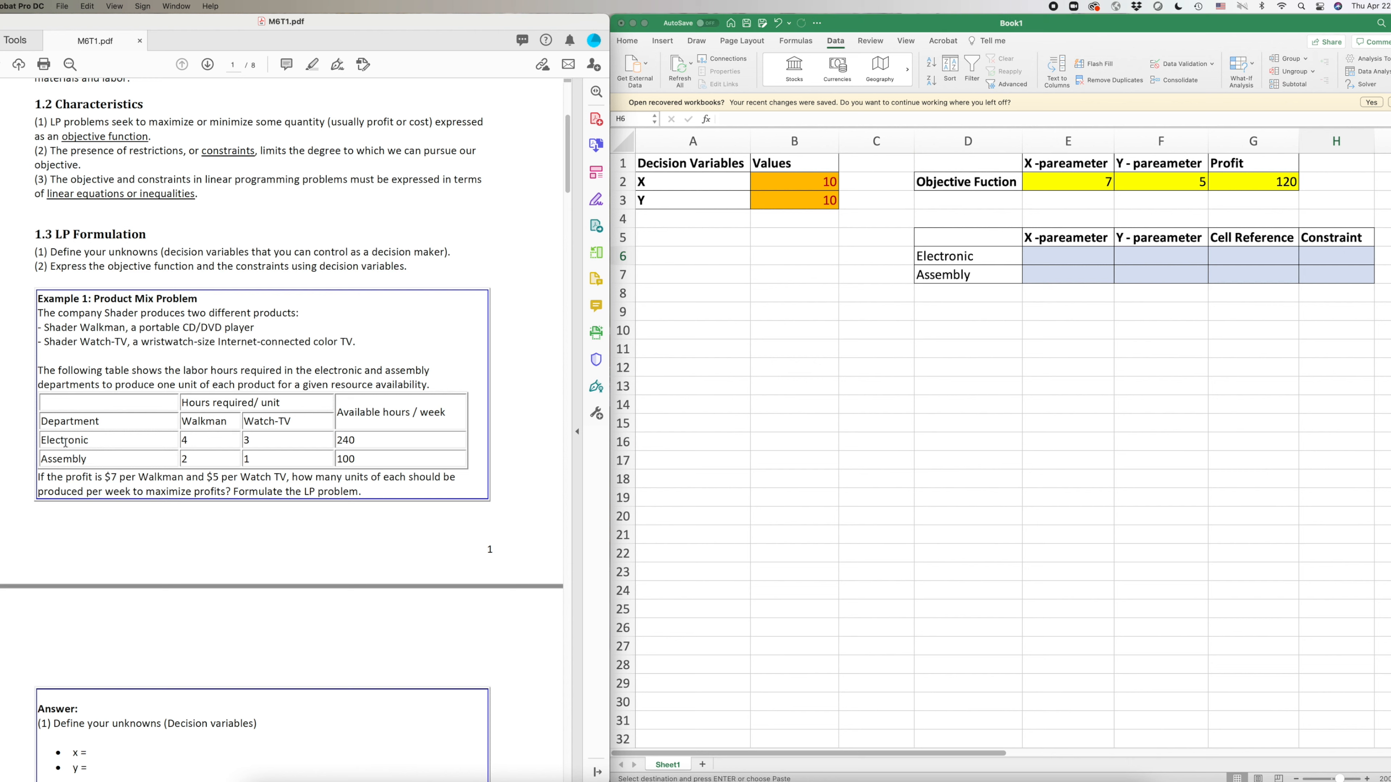
click(186, 442)
click(1069, 250)
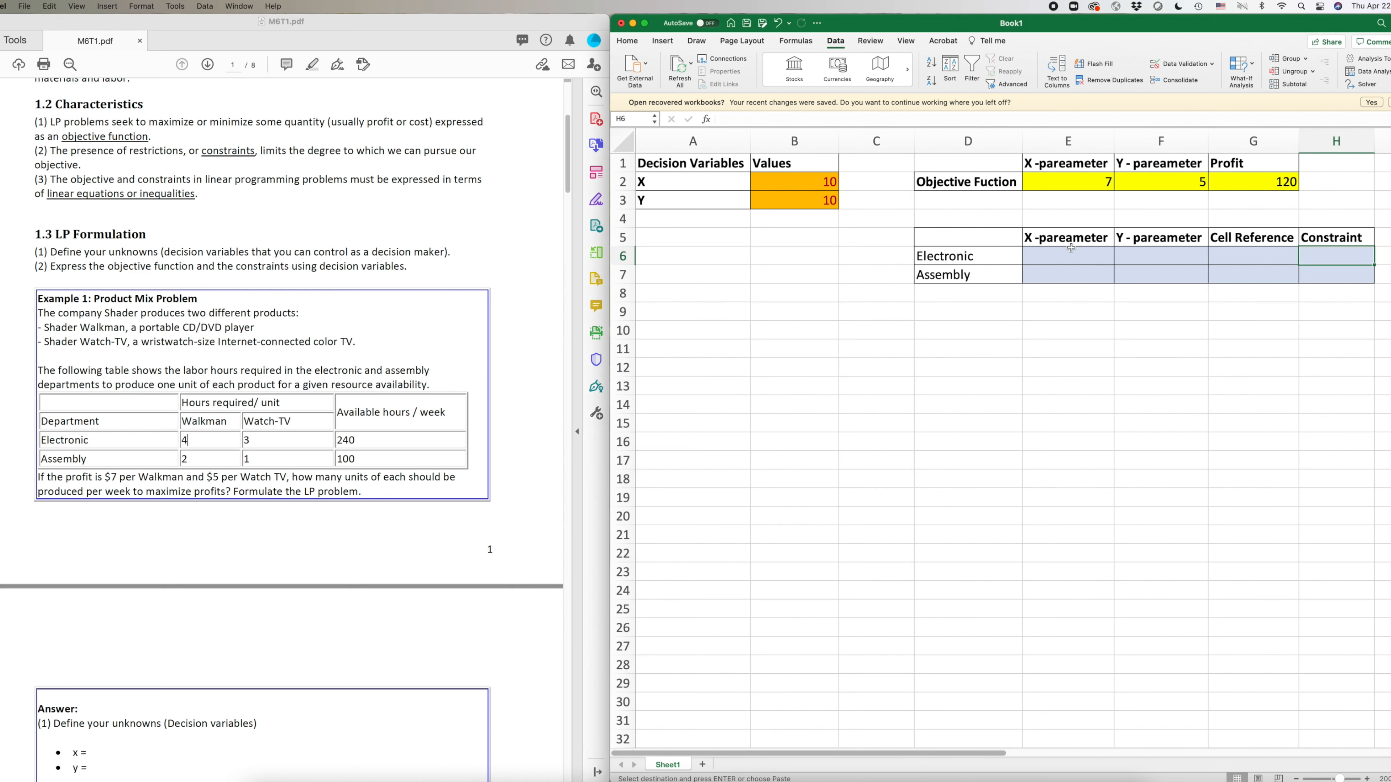
text(4)
click(1159, 257)
text(3)
click(1067, 274)
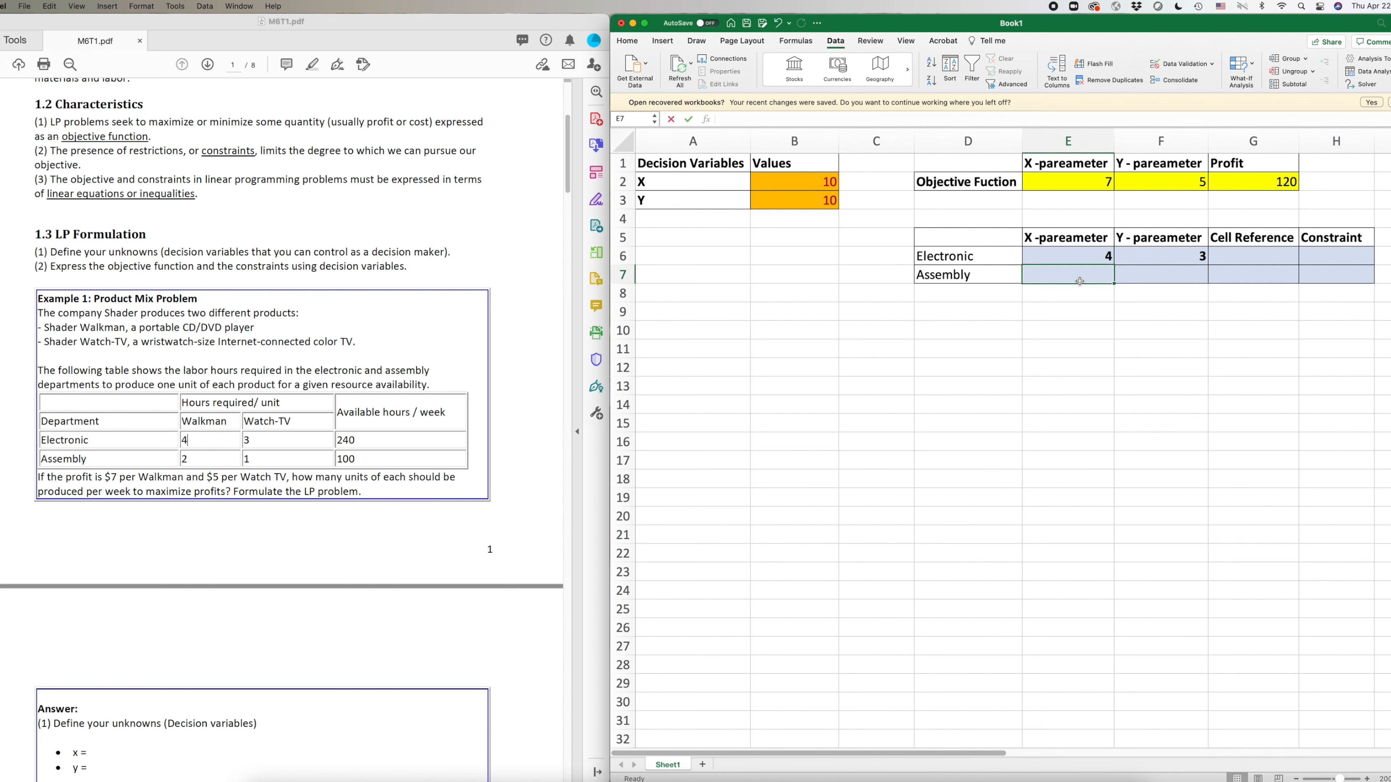
Enter the Electronic department's available weekly hours from M6T1.pdf, 240, in Constraint cell H6
click(1245, 256)
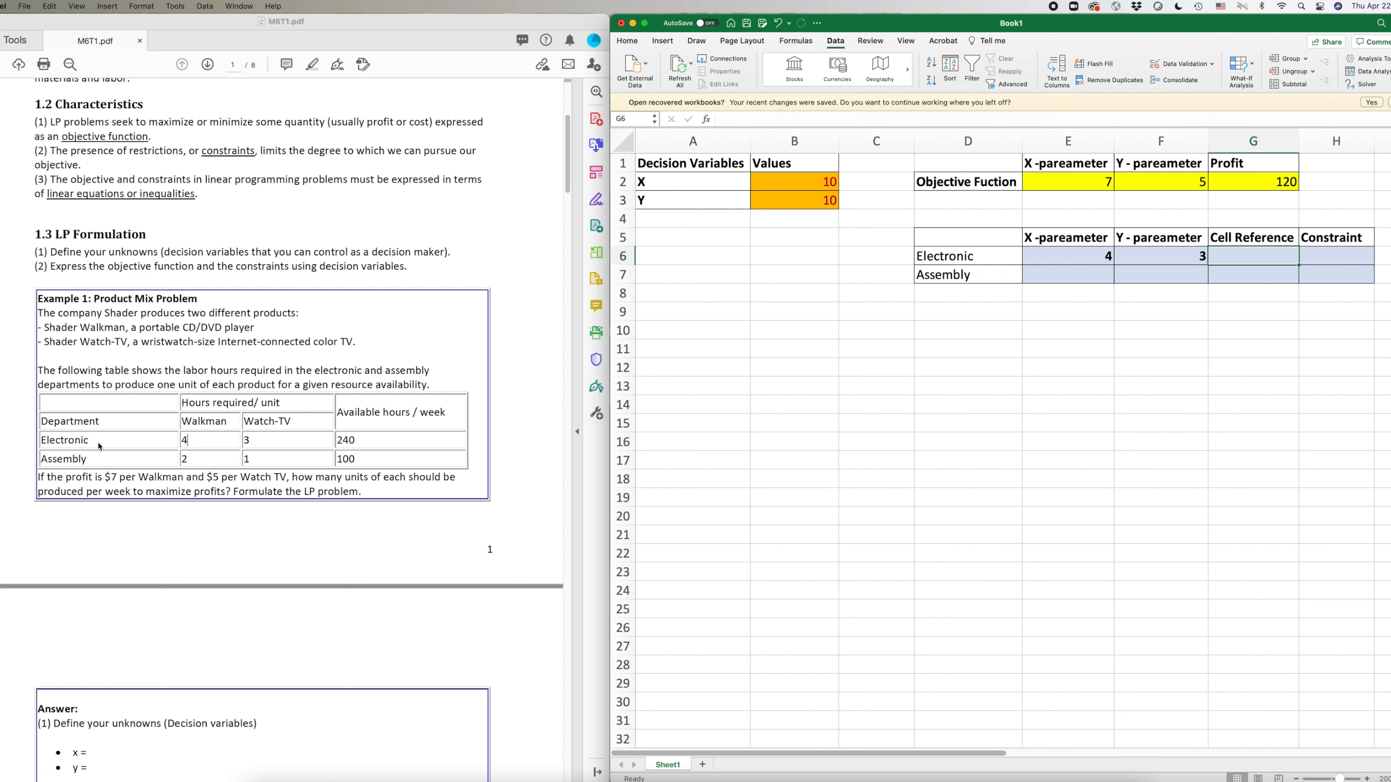
click(338, 442)
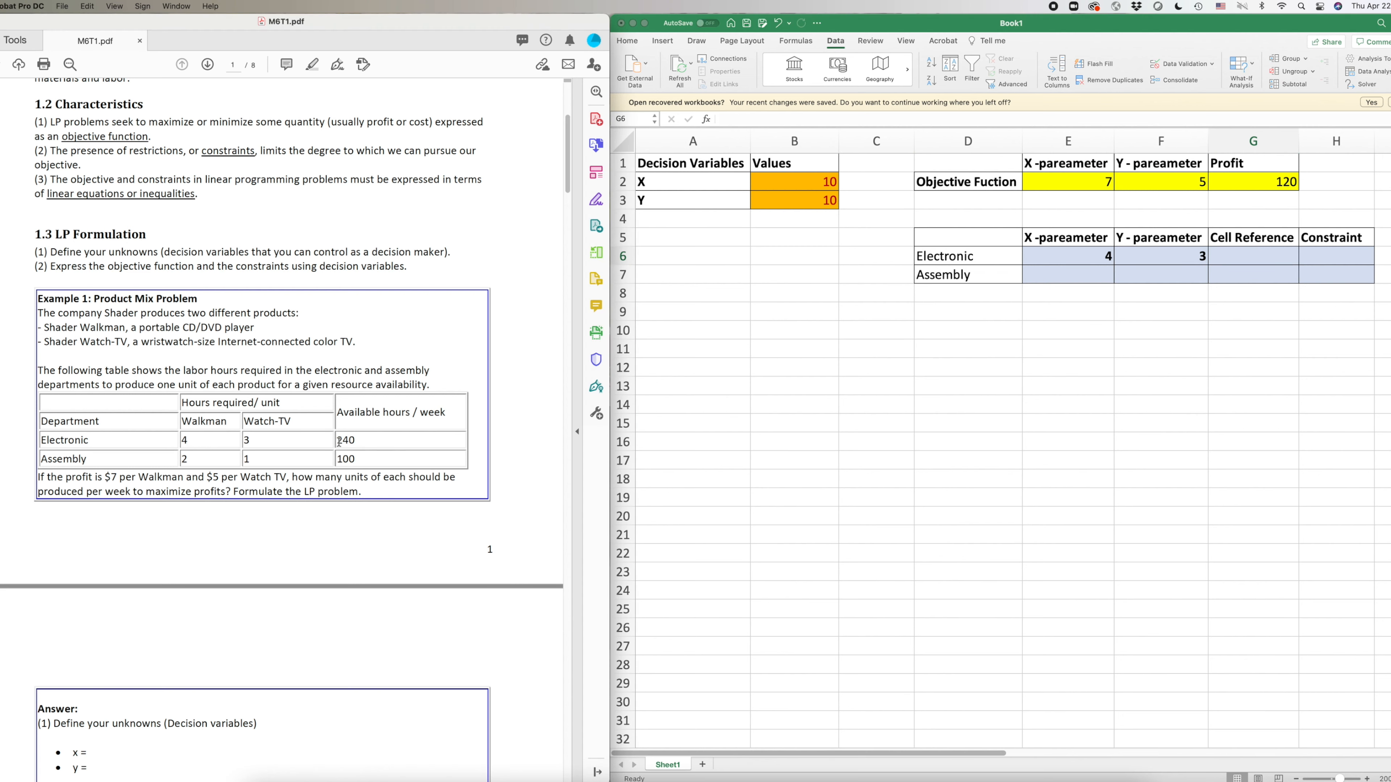
double_click(338, 441)
double_click(1337, 252)
text(240)
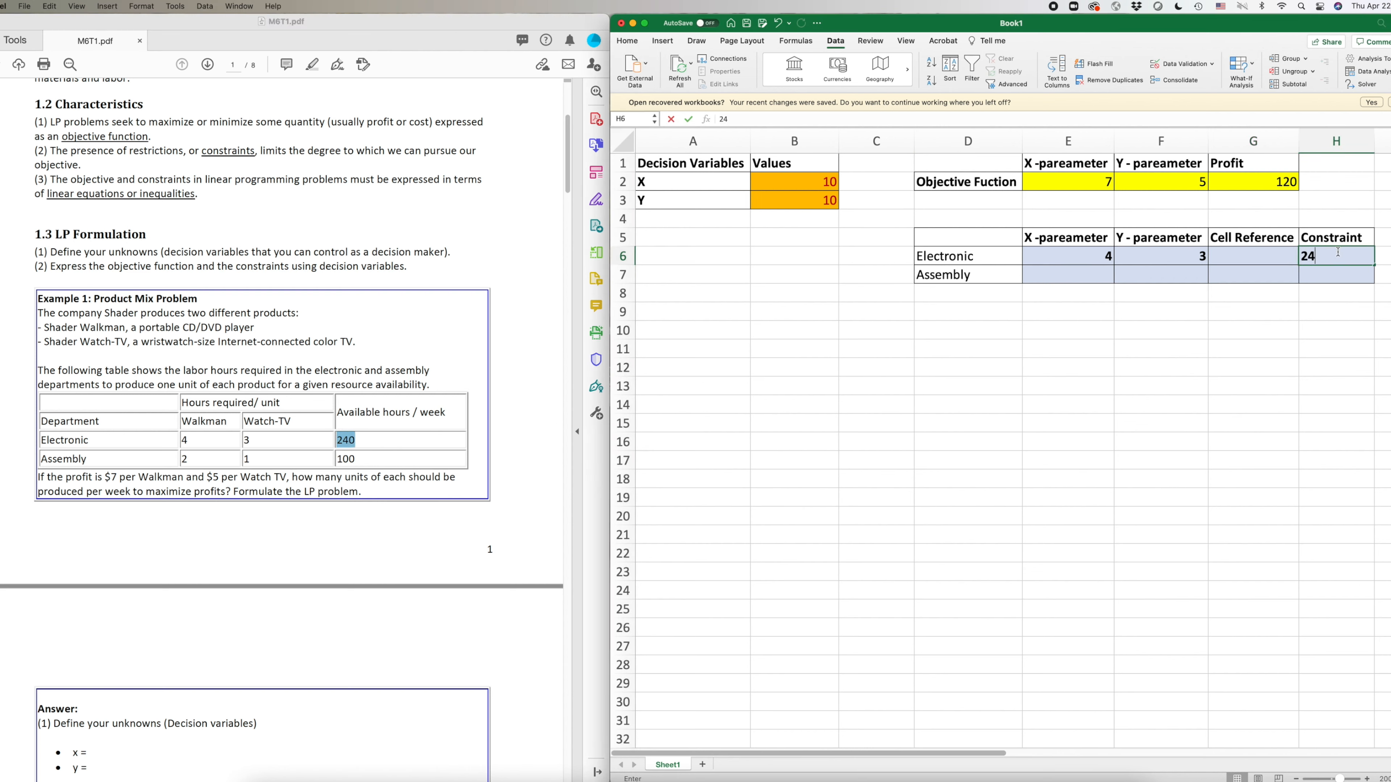
click(1314, 406)
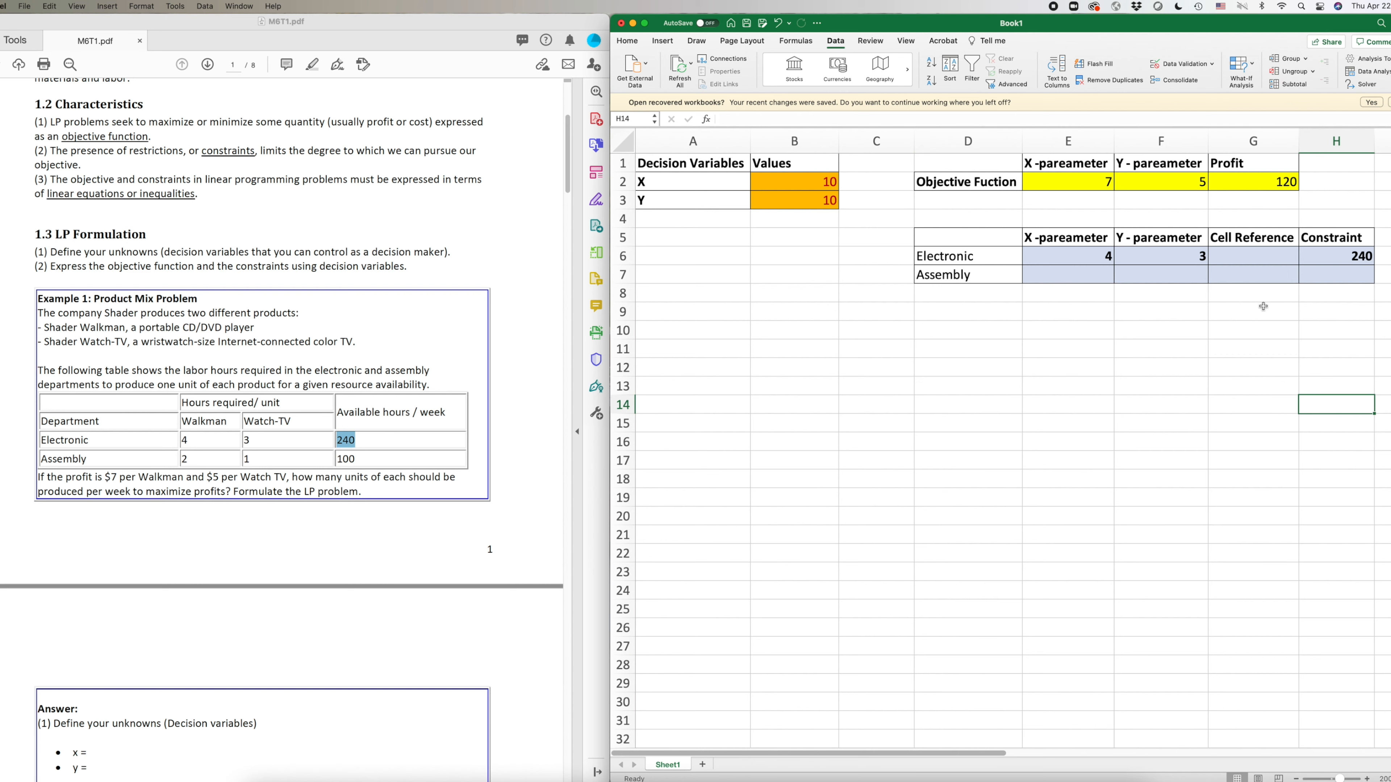
Enter the Electronic cell reference formula =(E6*B2)+(F6*B3) in G6
click(1252, 258)
click(1343, 256)
click(1235, 262)
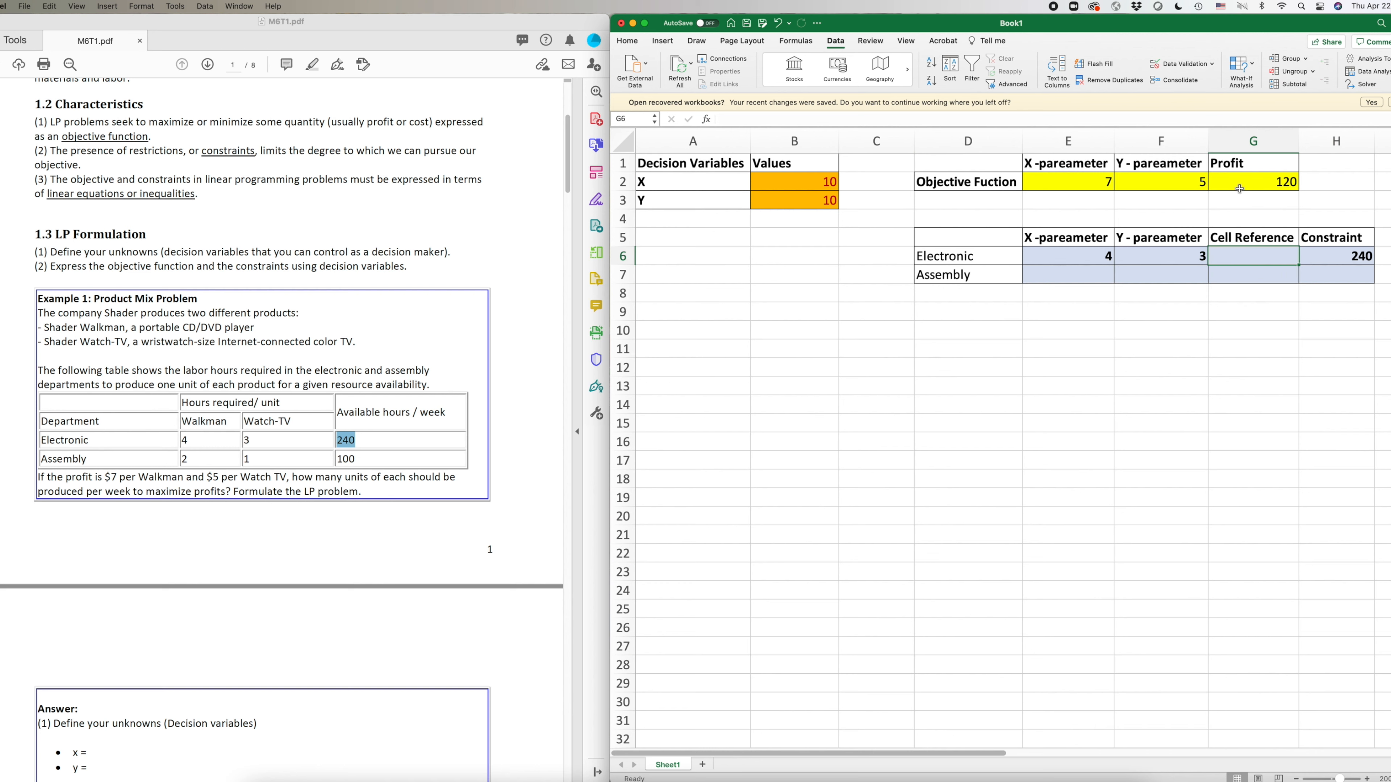
click(1239, 256)
click(795, 118)
text(=)
click(1088, 255)
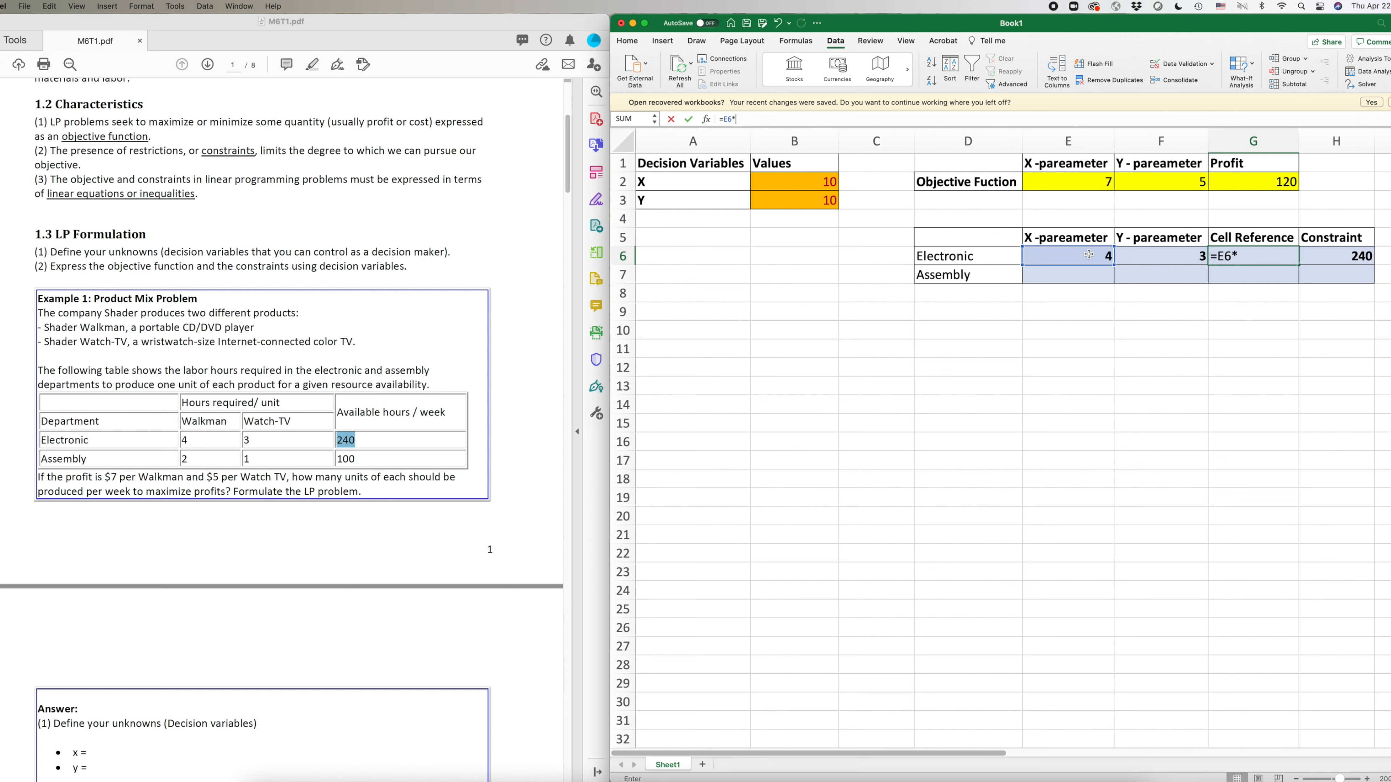
click(810, 182)
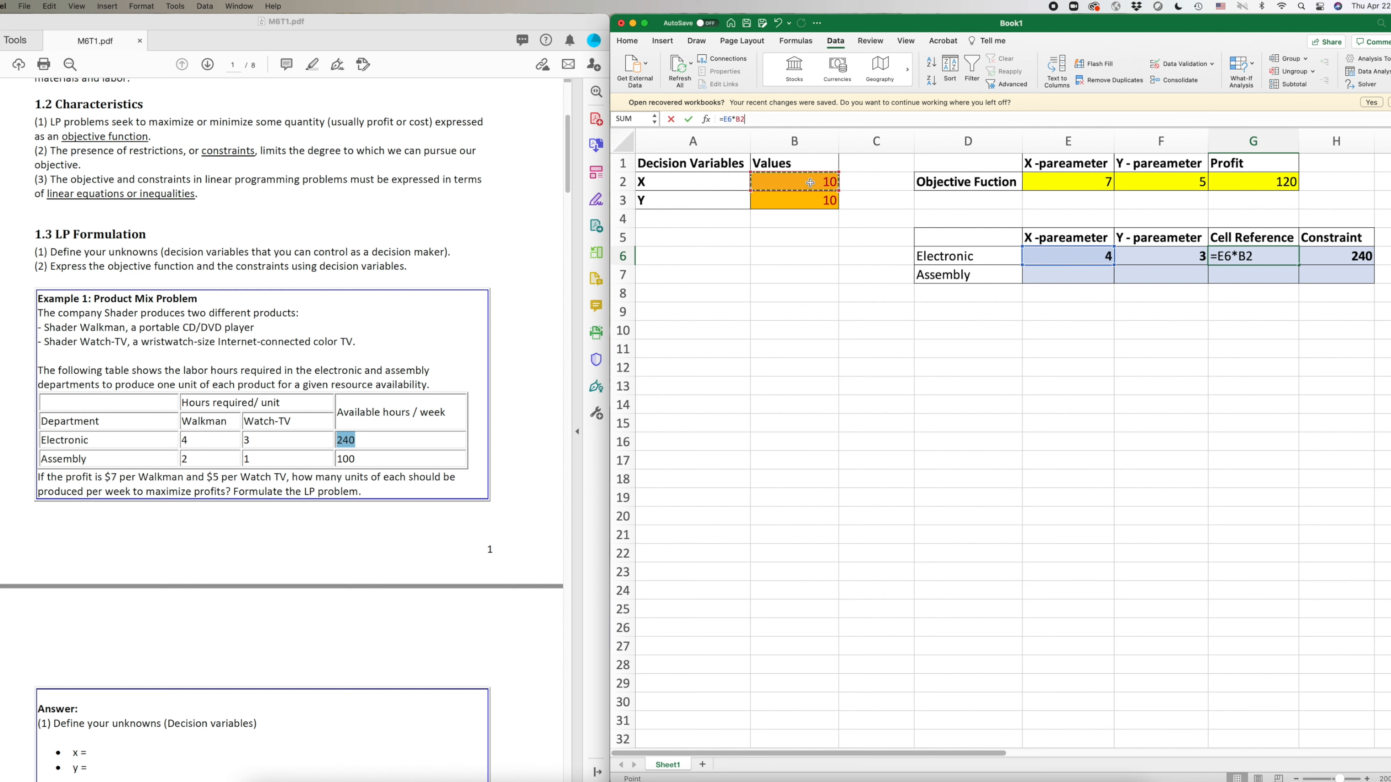
click(722, 119)
text(()
click(1163, 254)
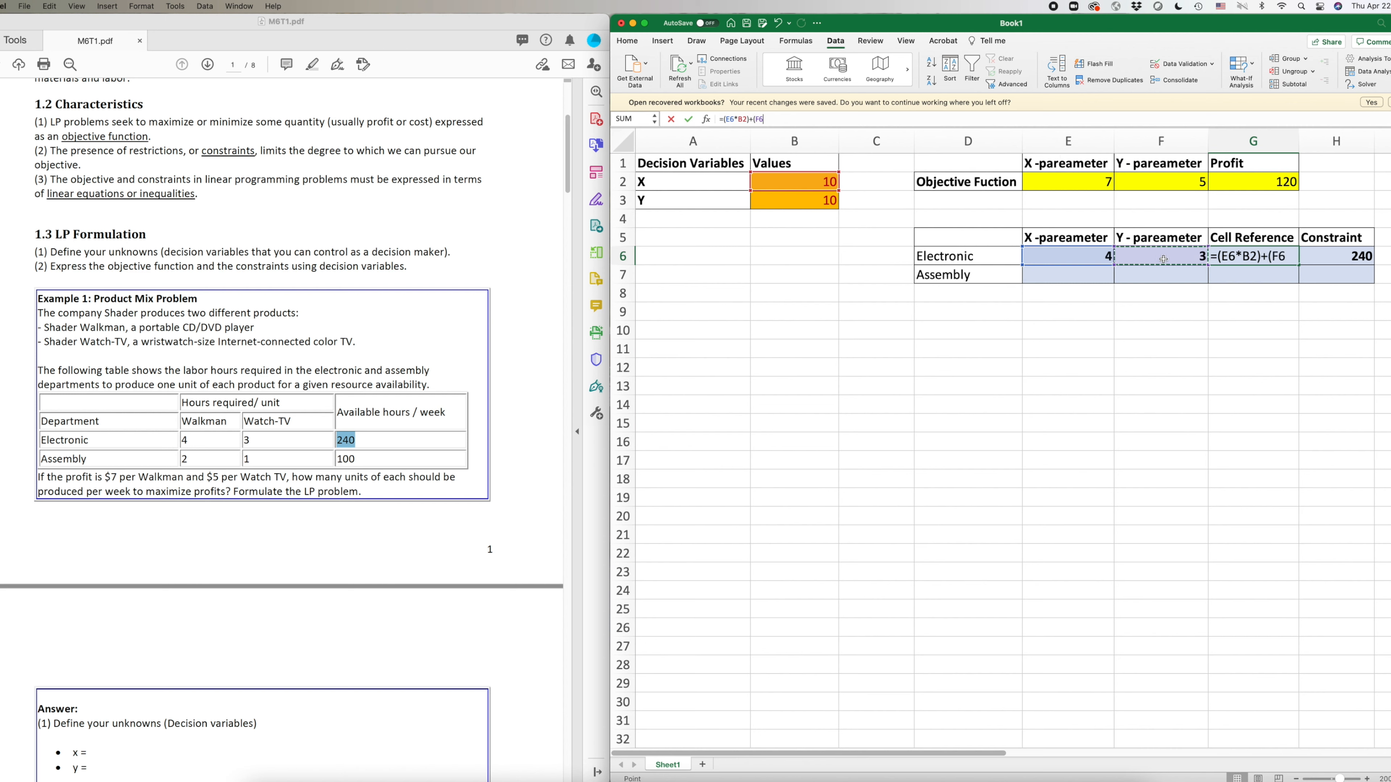
text(*)
click(794, 199)
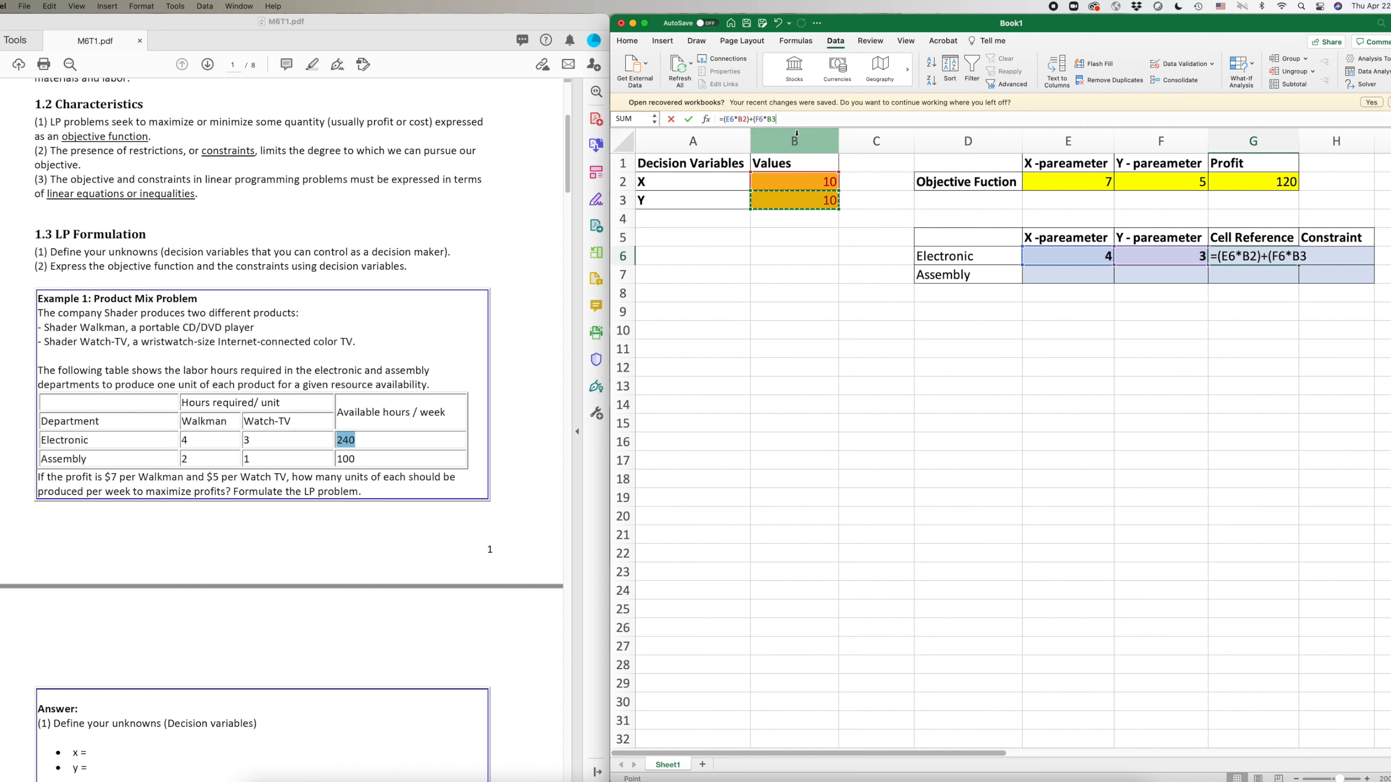
text())
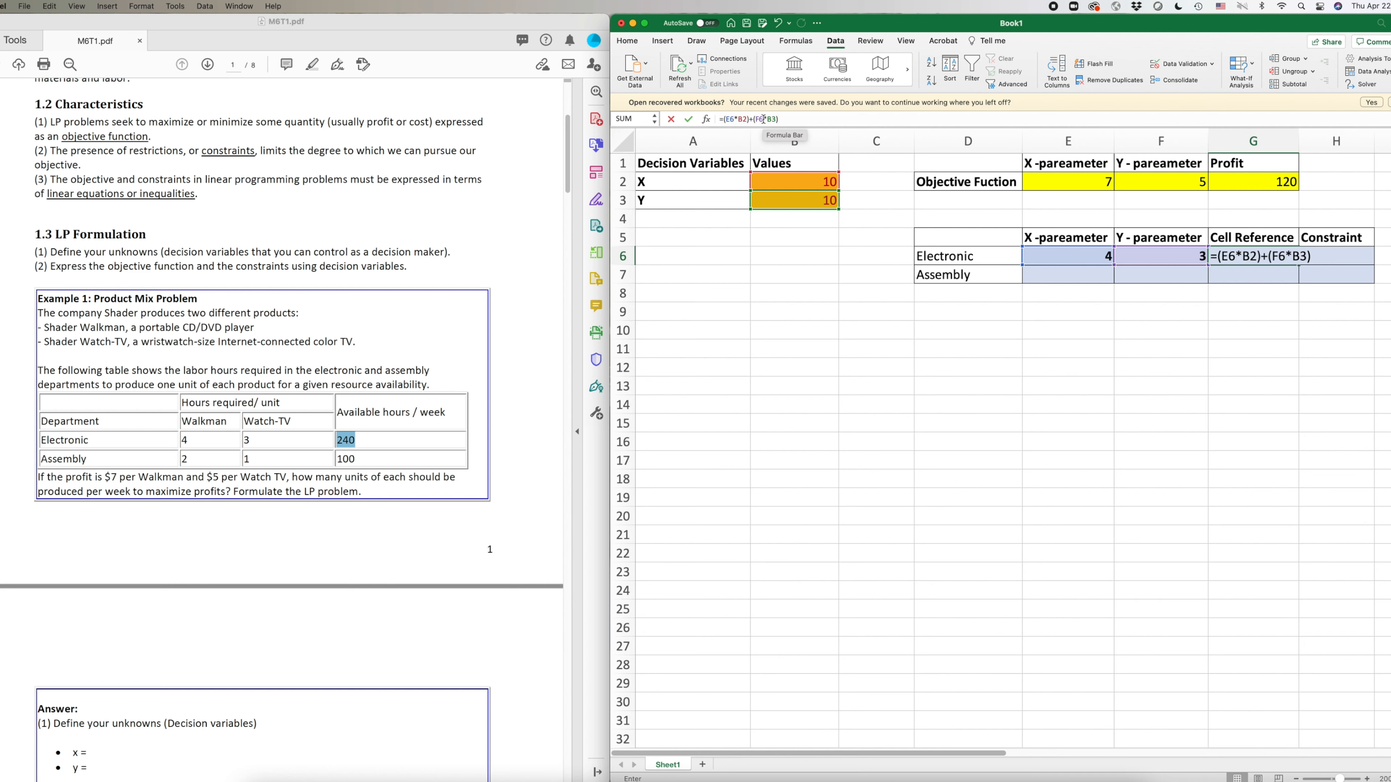
key(Return)
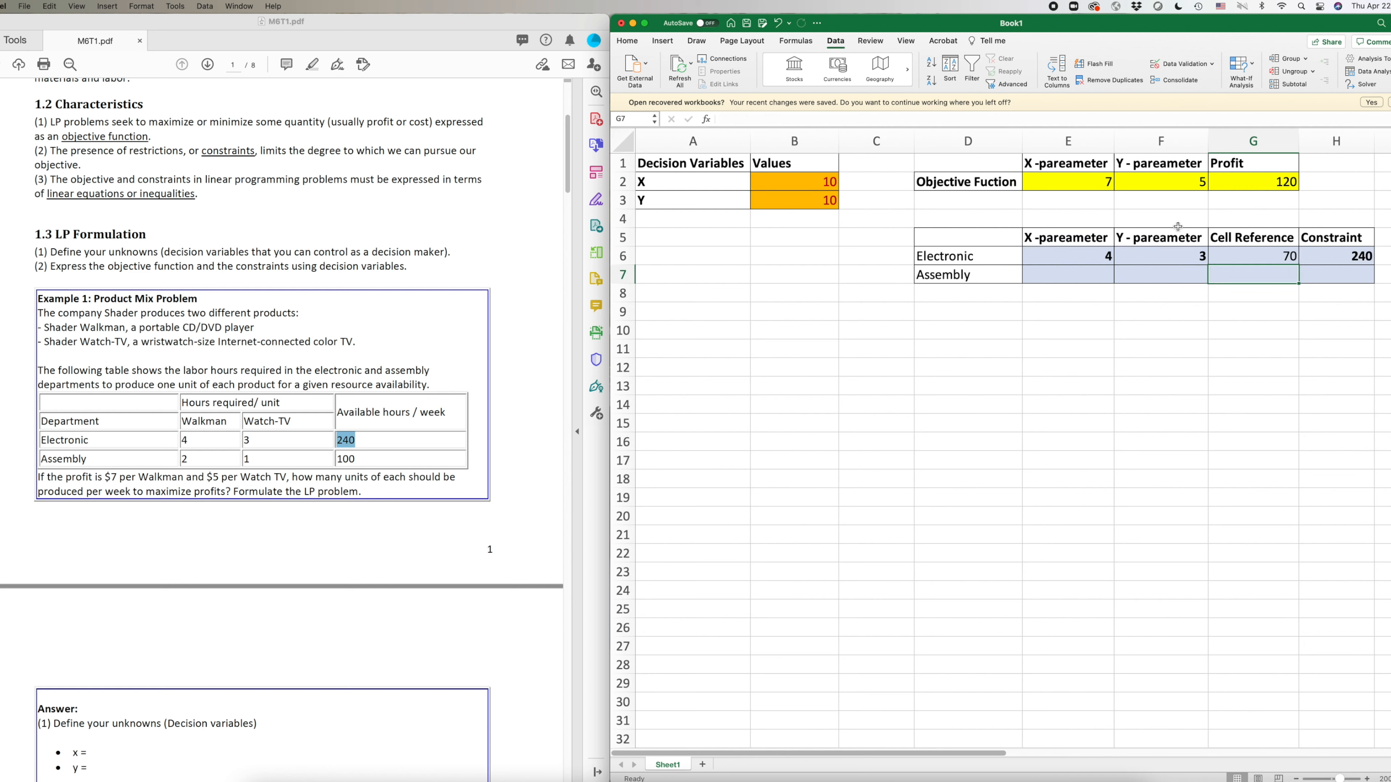
click(1253, 259)
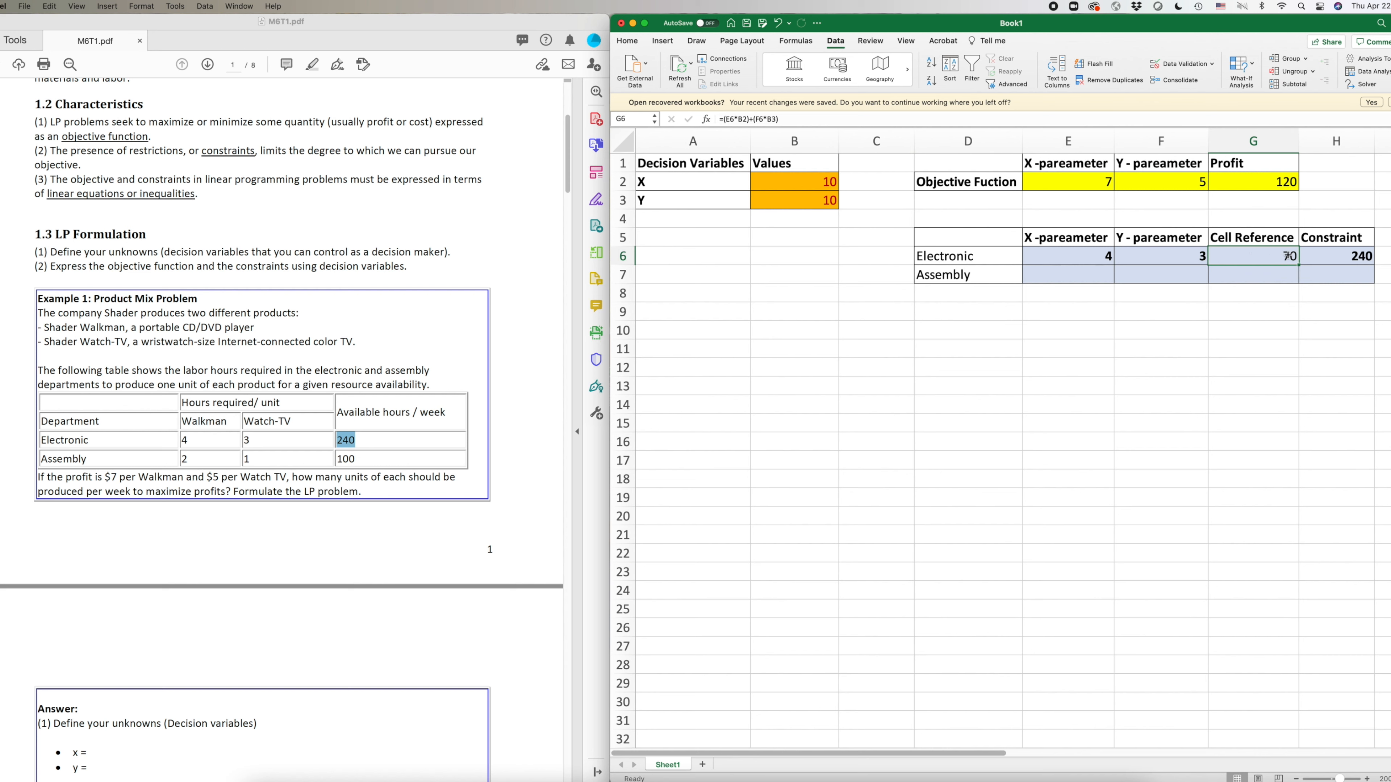
click(1348, 253)
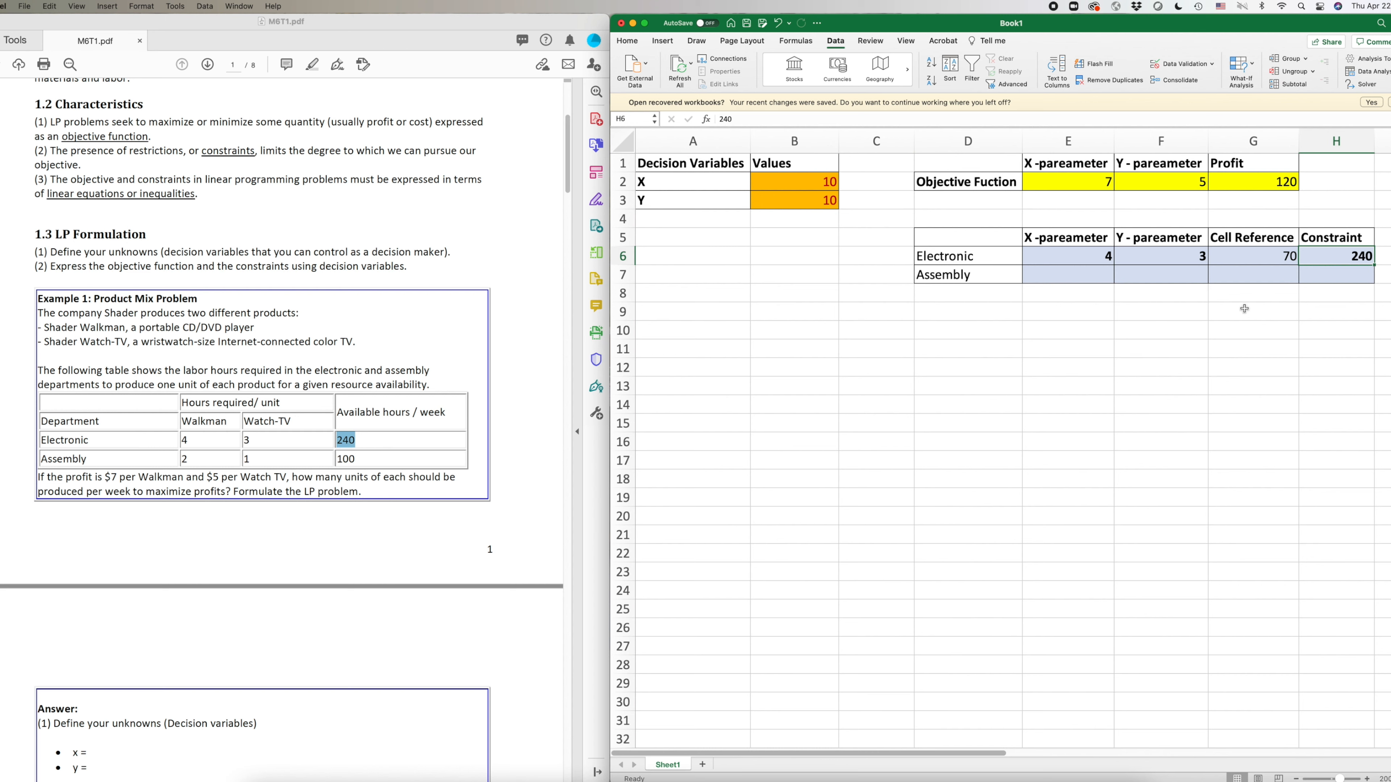
drag(1086, 277, 1278, 274)
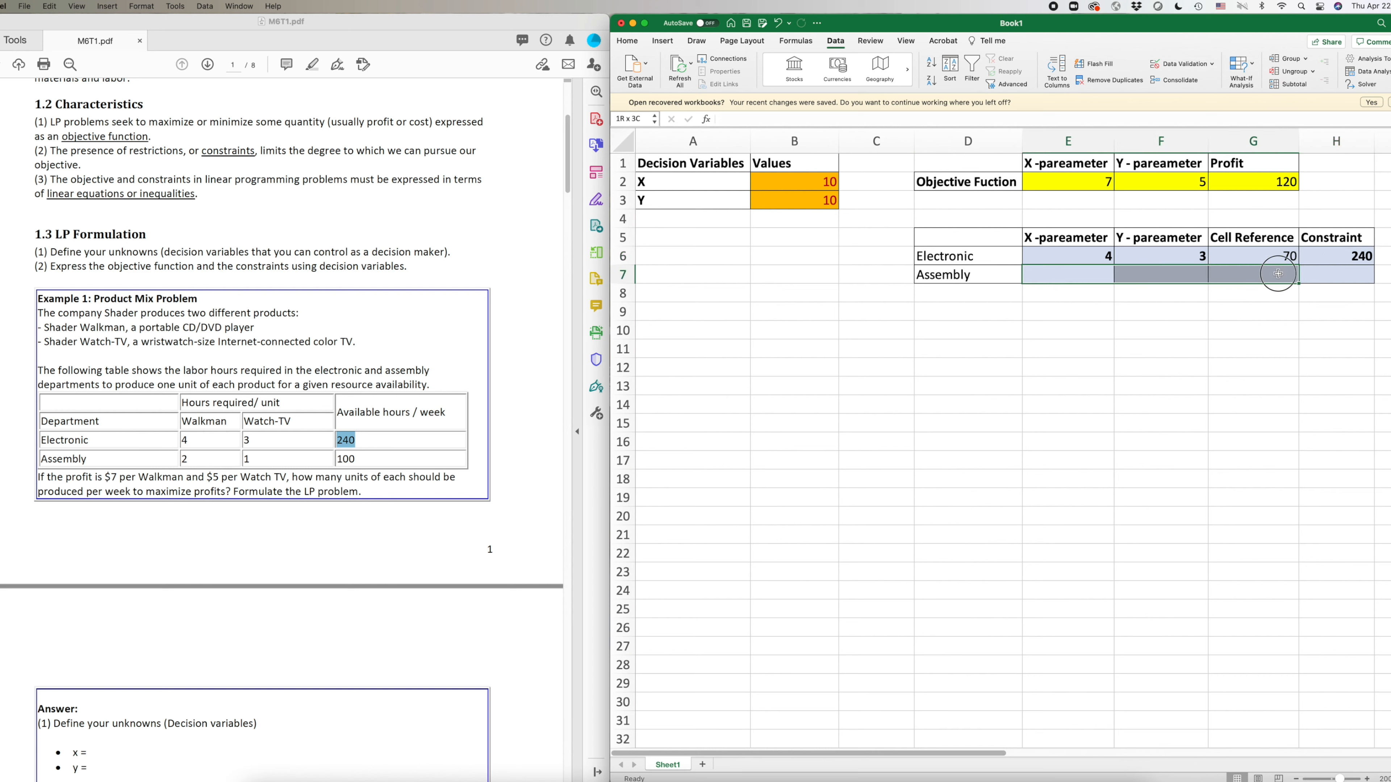
click(1055, 255)
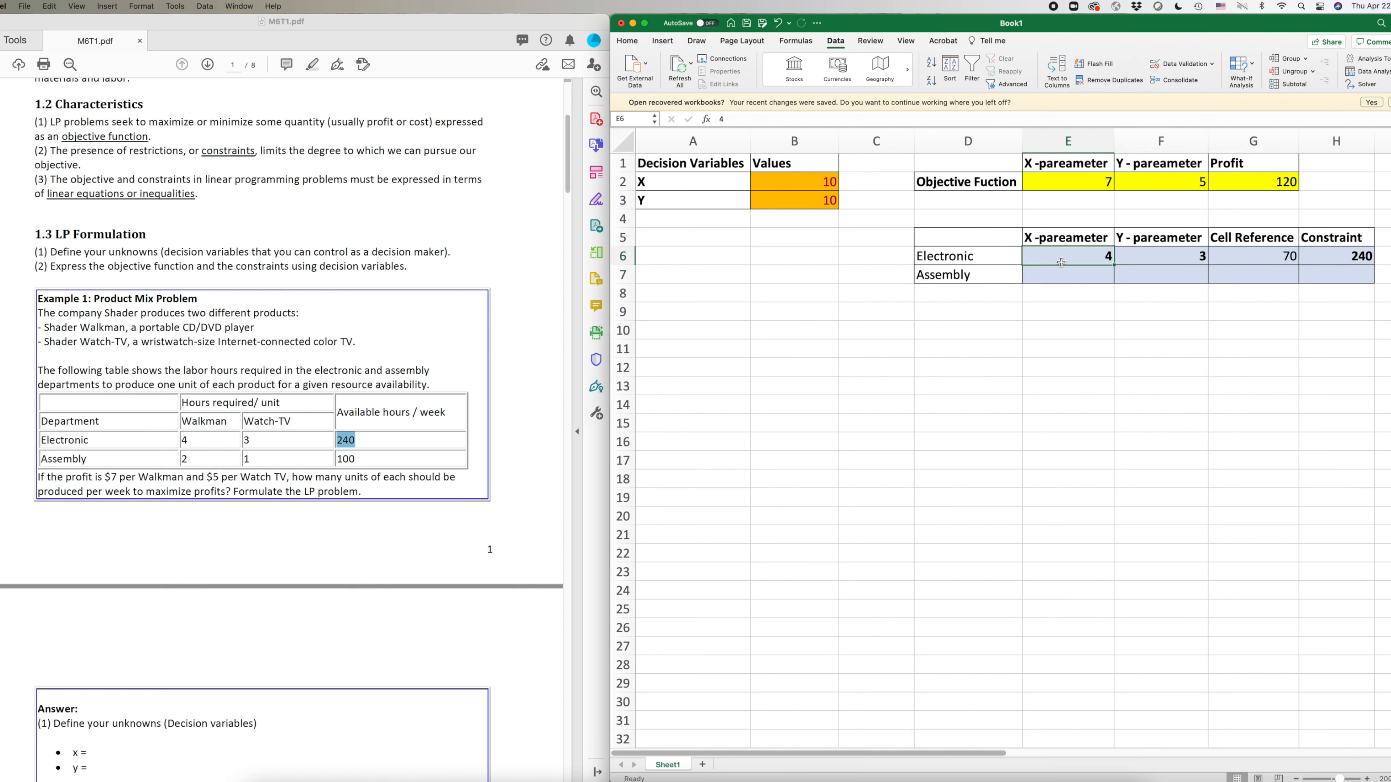
drag(1076, 255, 1255, 257)
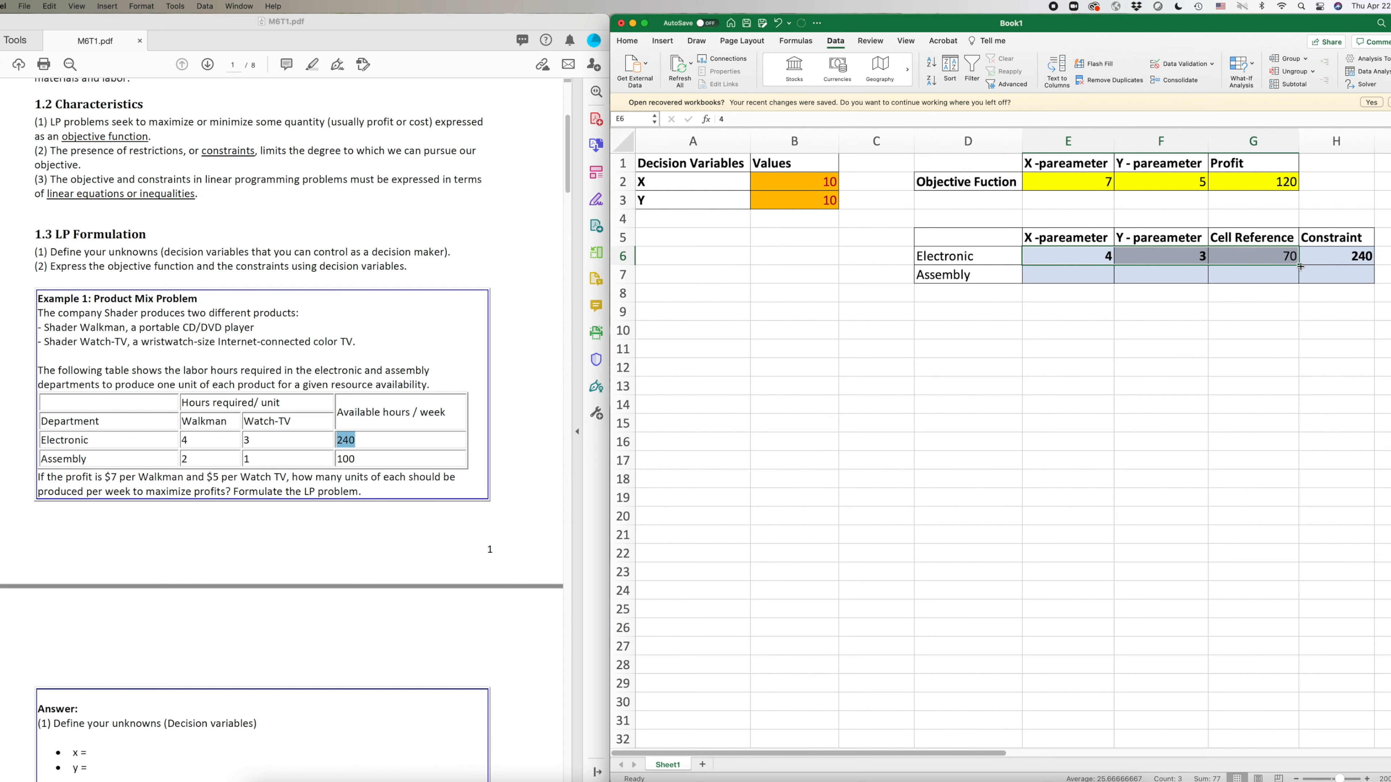
click(1269, 252)
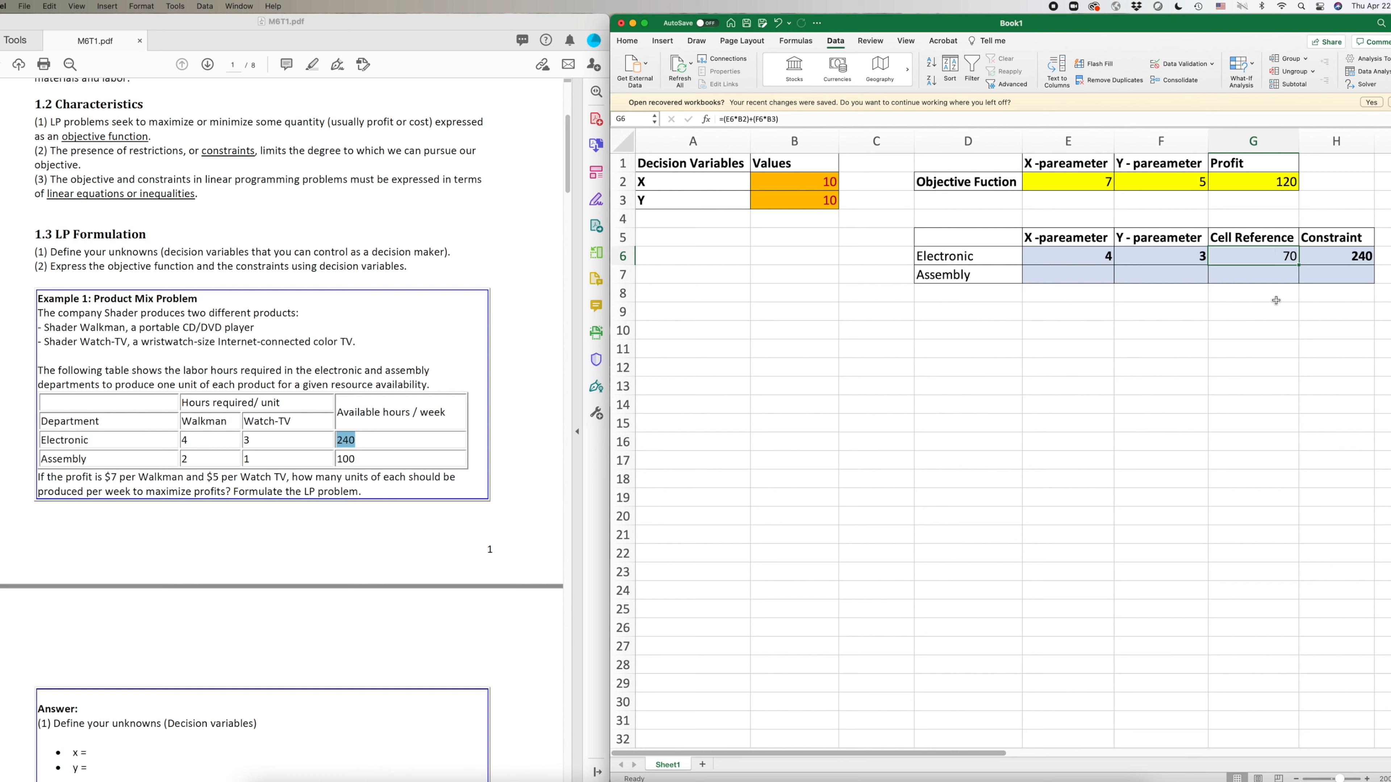
Enter the Assembly hours per unit in the constraint table: 2 in E7 and 1 in F7
click(1073, 273)
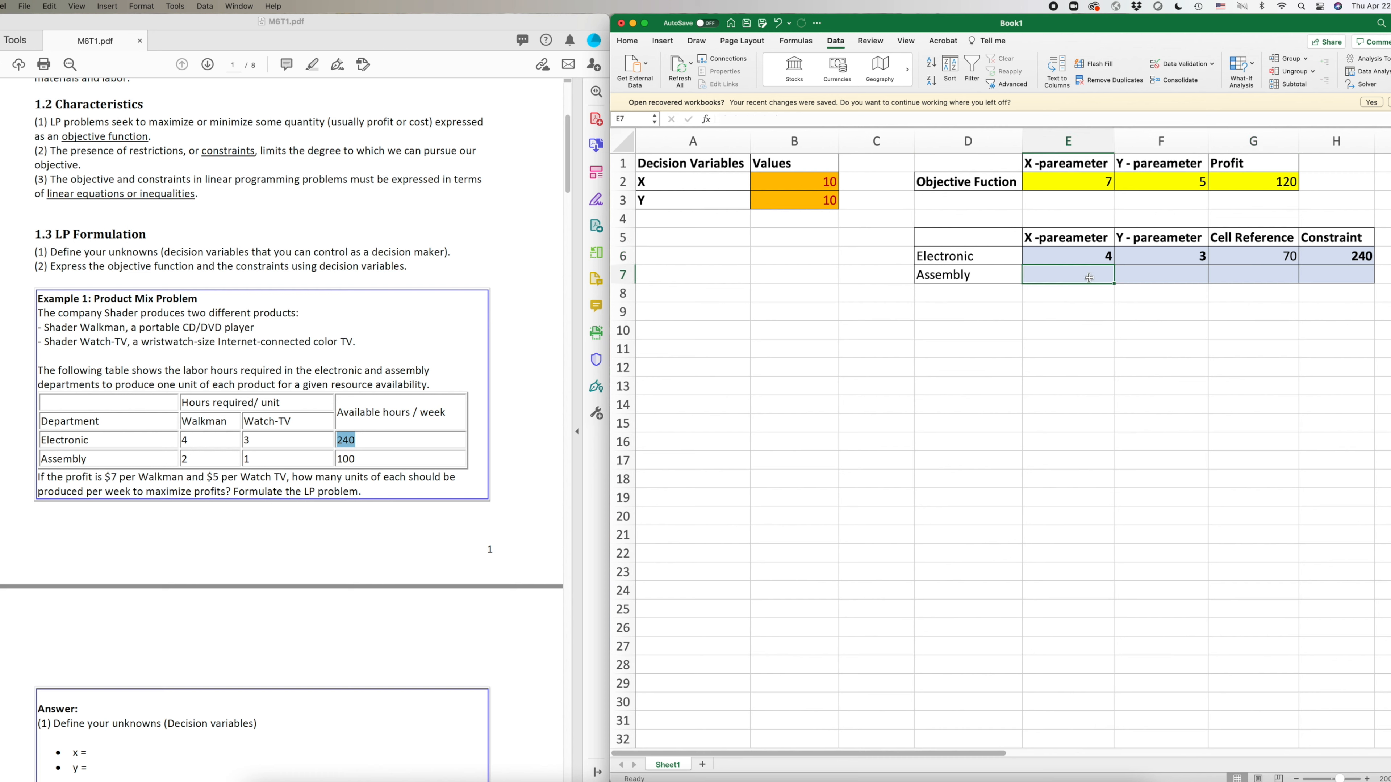
text(2)
click(1152, 278)
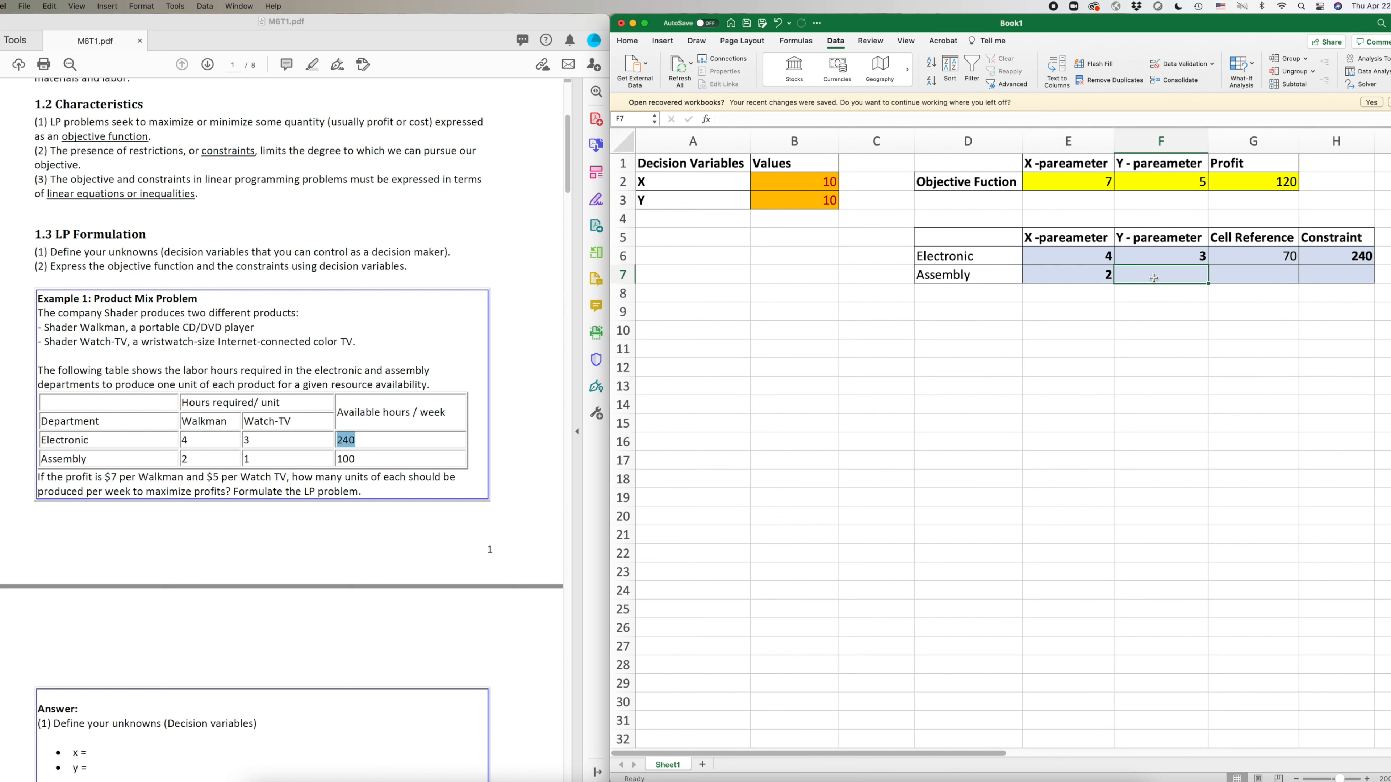
text(1)
click(1186, 346)
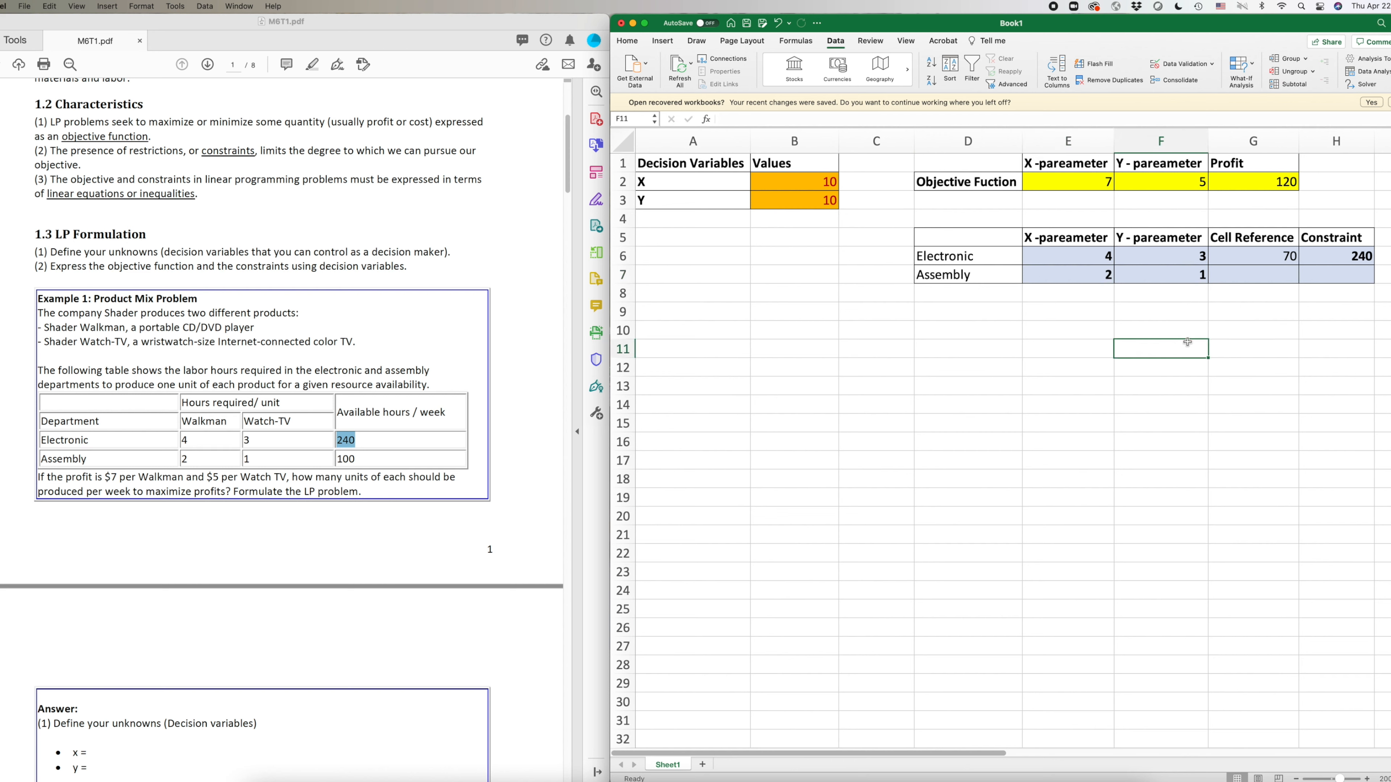
Fill the Electronic formula from G6 down to G7 and check which cells the copied formula references
click(1256, 281)
click(1275, 254)
drag(1298, 265, 1301, 279)
click(1279, 352)
click(1276, 276)
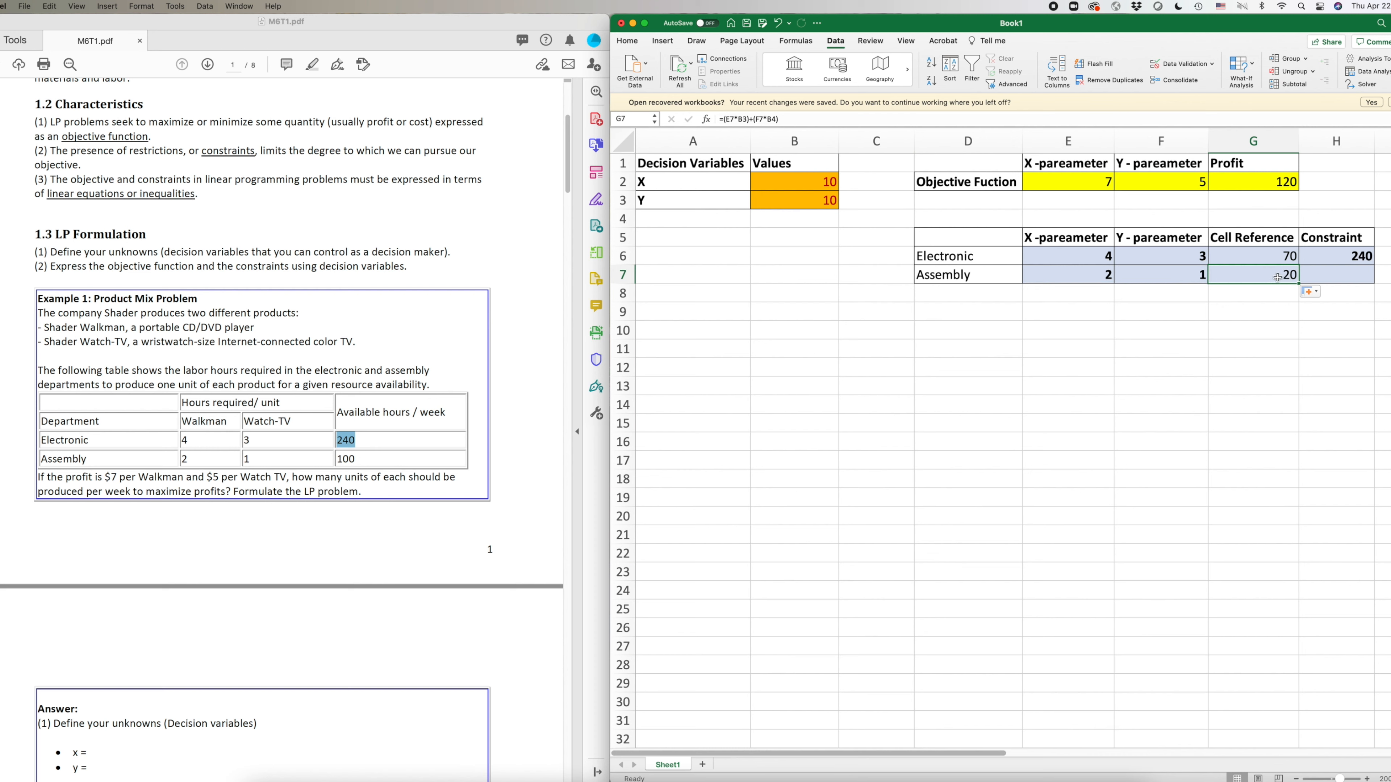
click(734, 120)
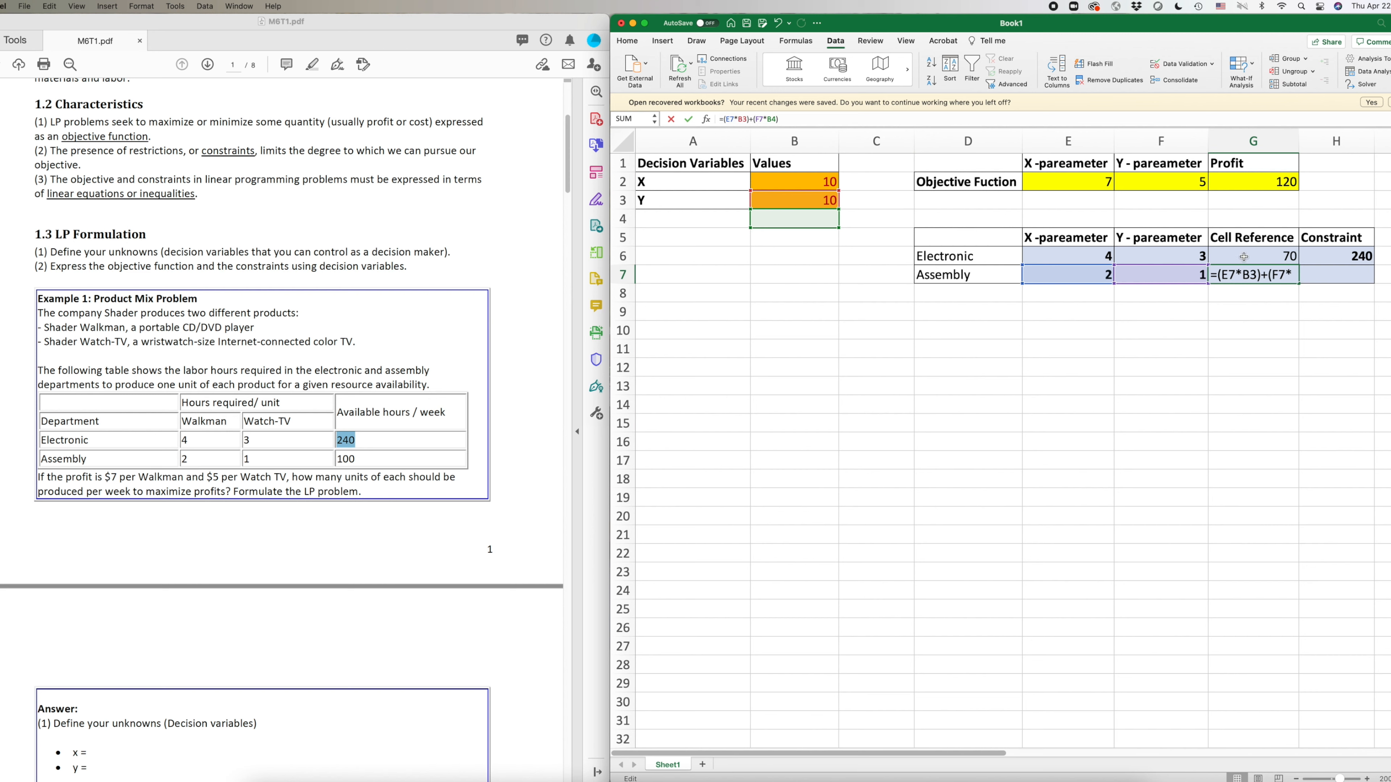
click(1278, 357)
Make the decision variable references absolute in the G6 formula so it reads =(E6*$B$2)+(F6*$B$3)
click(1284, 259)
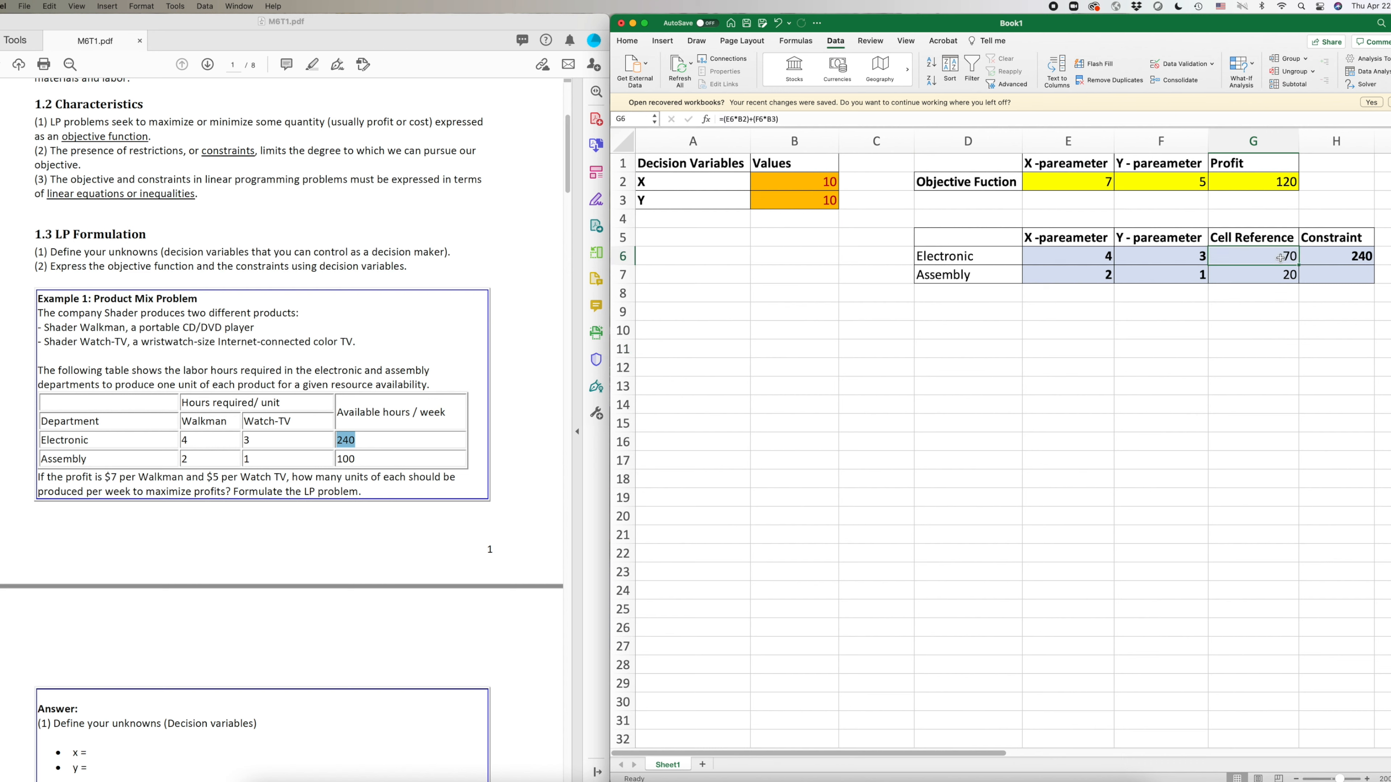
double_click(1294, 256)
click(742, 119)
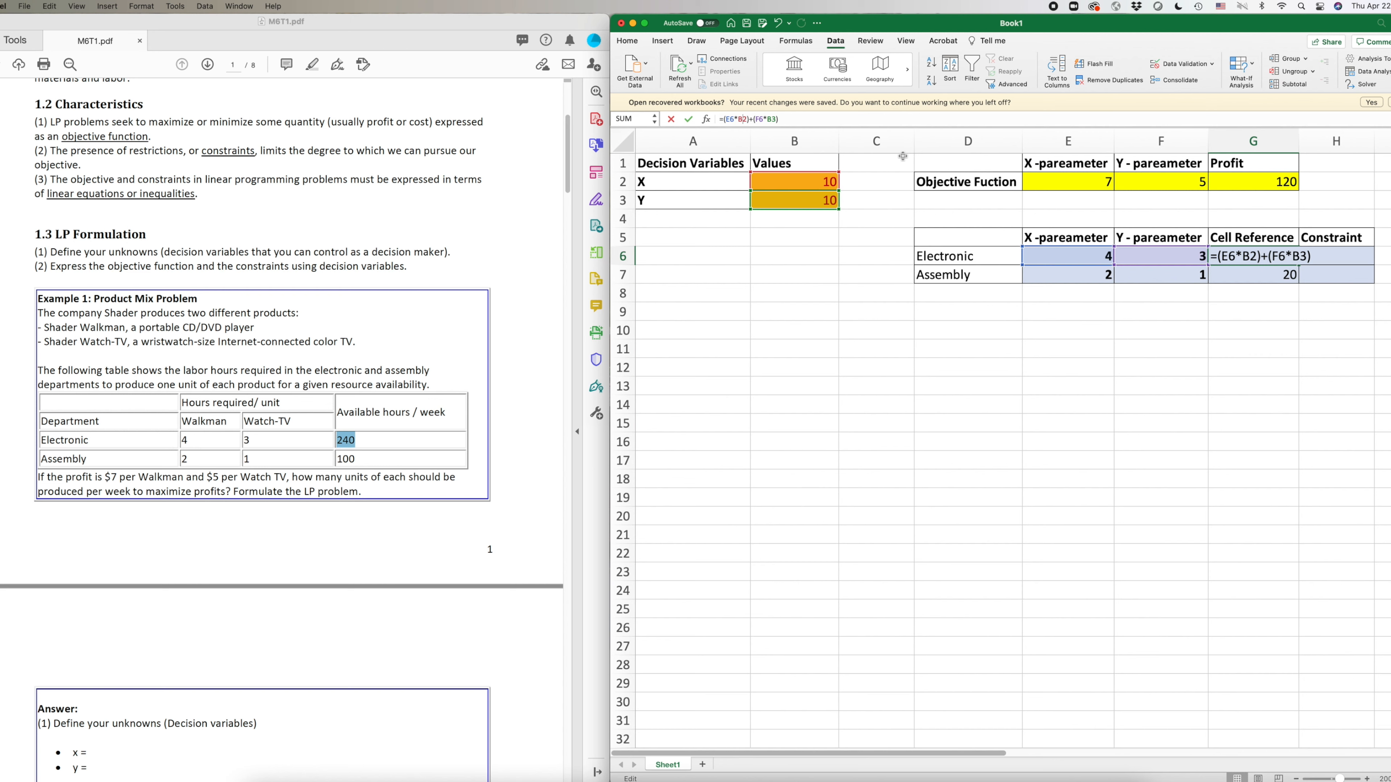
key(F4)
drag(738, 120, 754, 119)
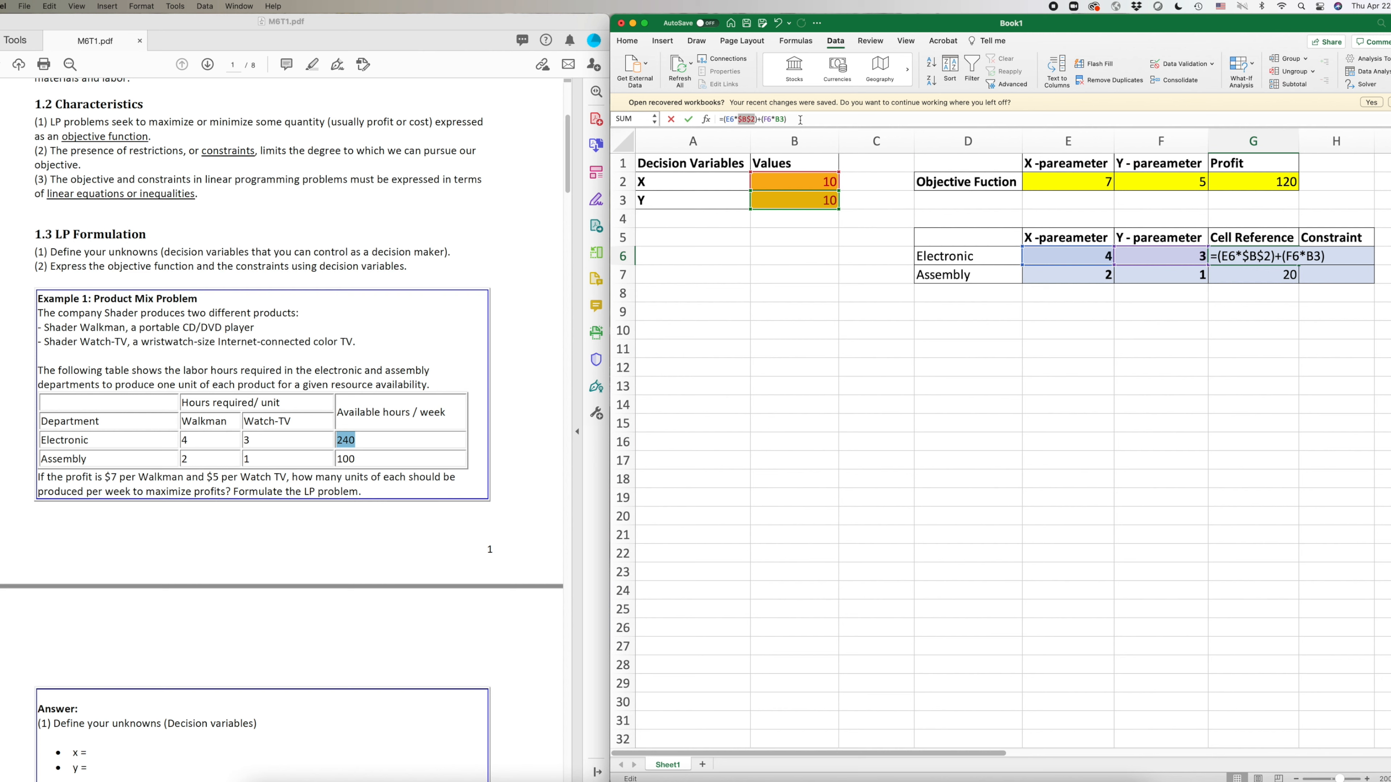
double_click(779, 119)
key(F4)
click(969, 385)
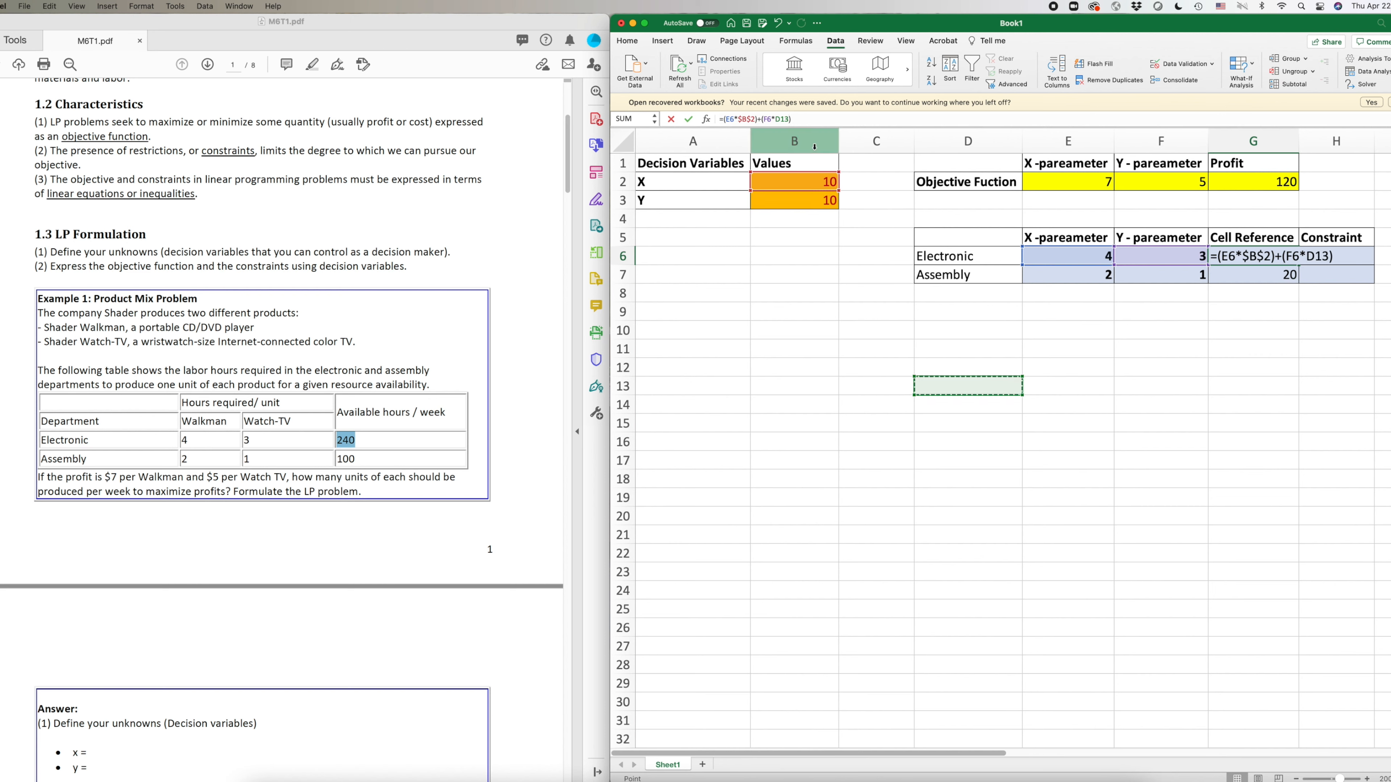
key(super+z)
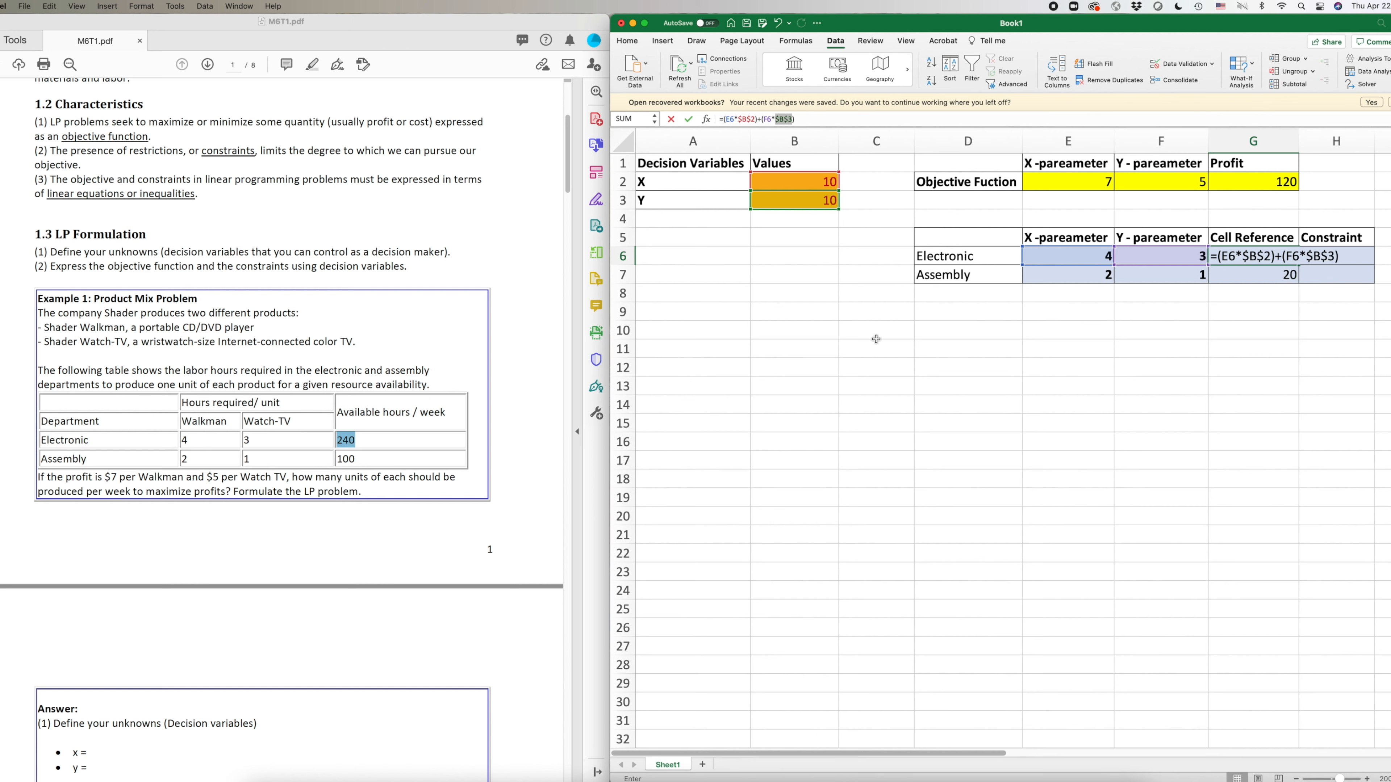
click(802, 118)
key(Return)
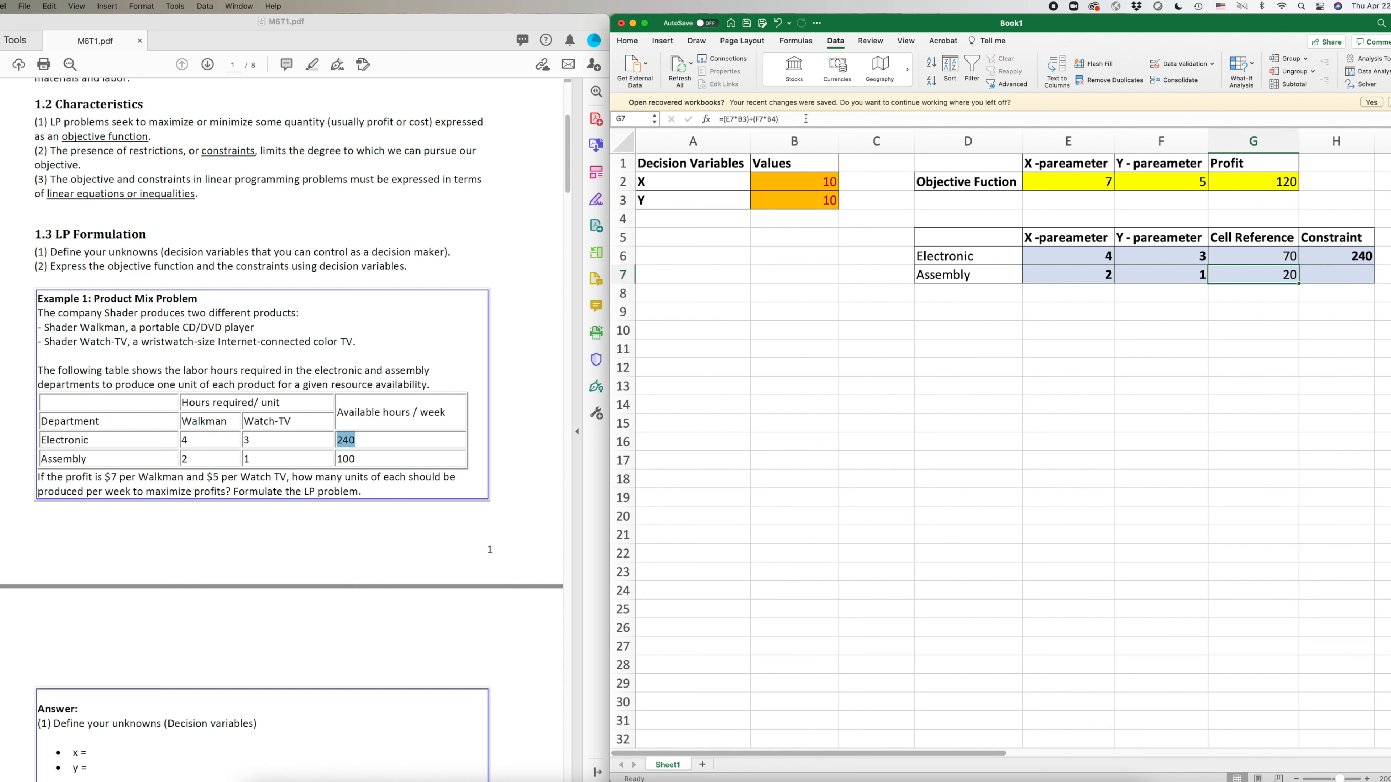
Fill the formula with absolute references from G6 down to G7 and check the references in the Assembly row
click(1276, 257)
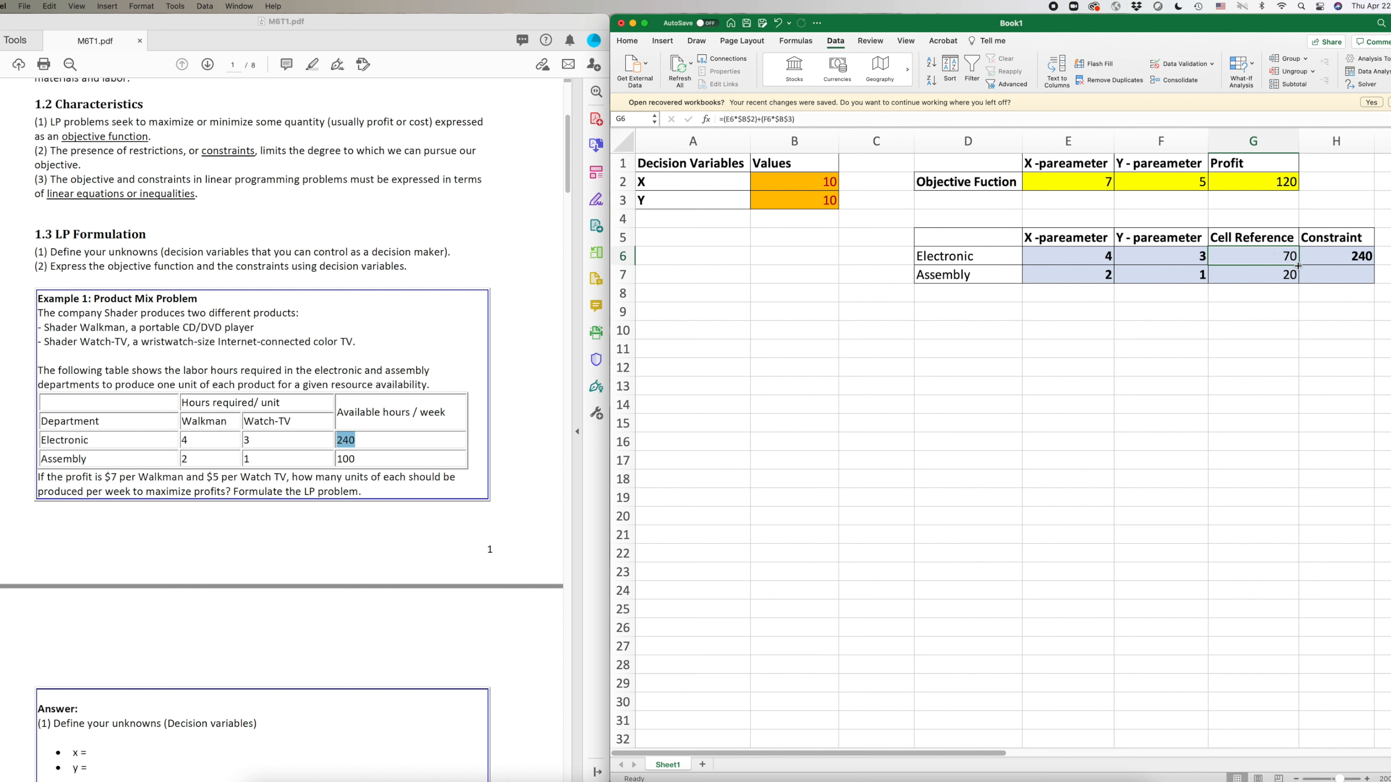
drag(1299, 267, 1298, 284)
click(1288, 351)
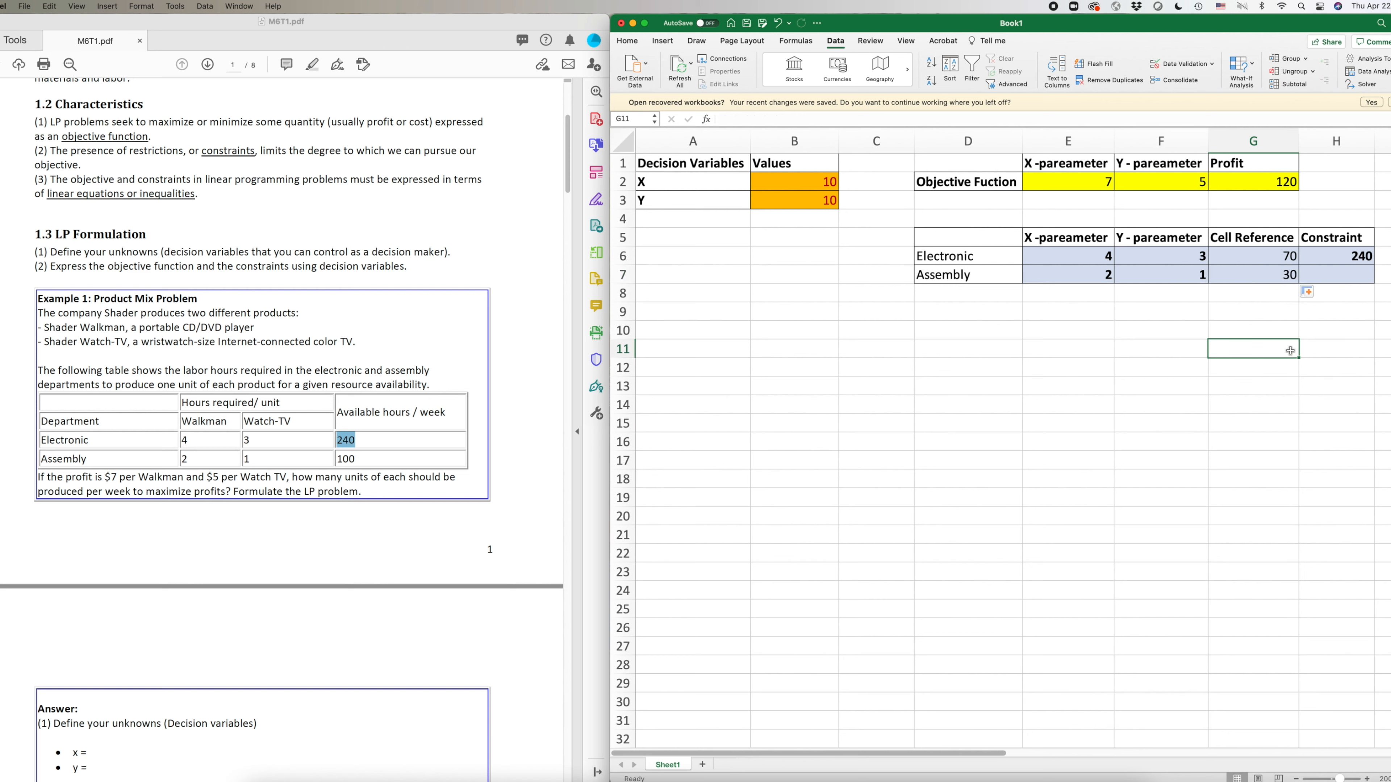
click(1275, 277)
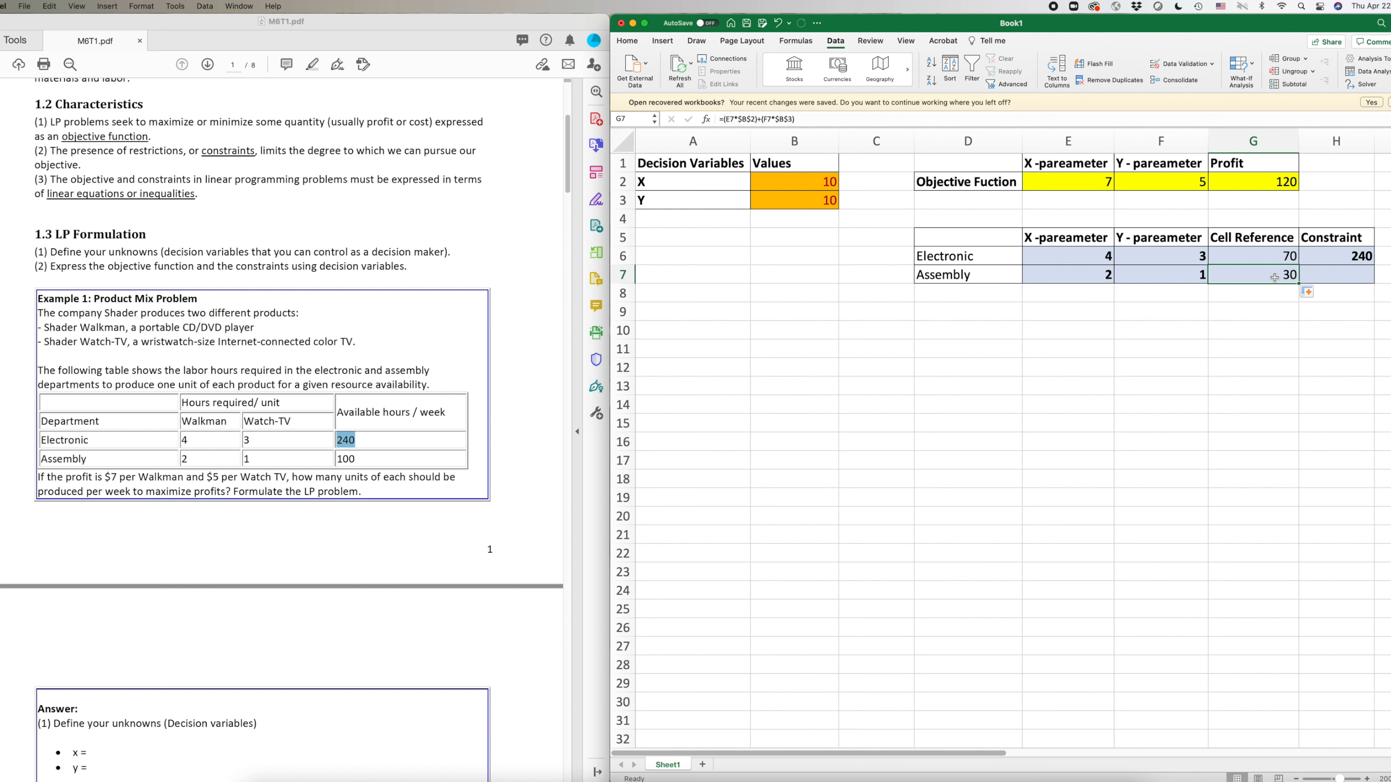
click(761, 126)
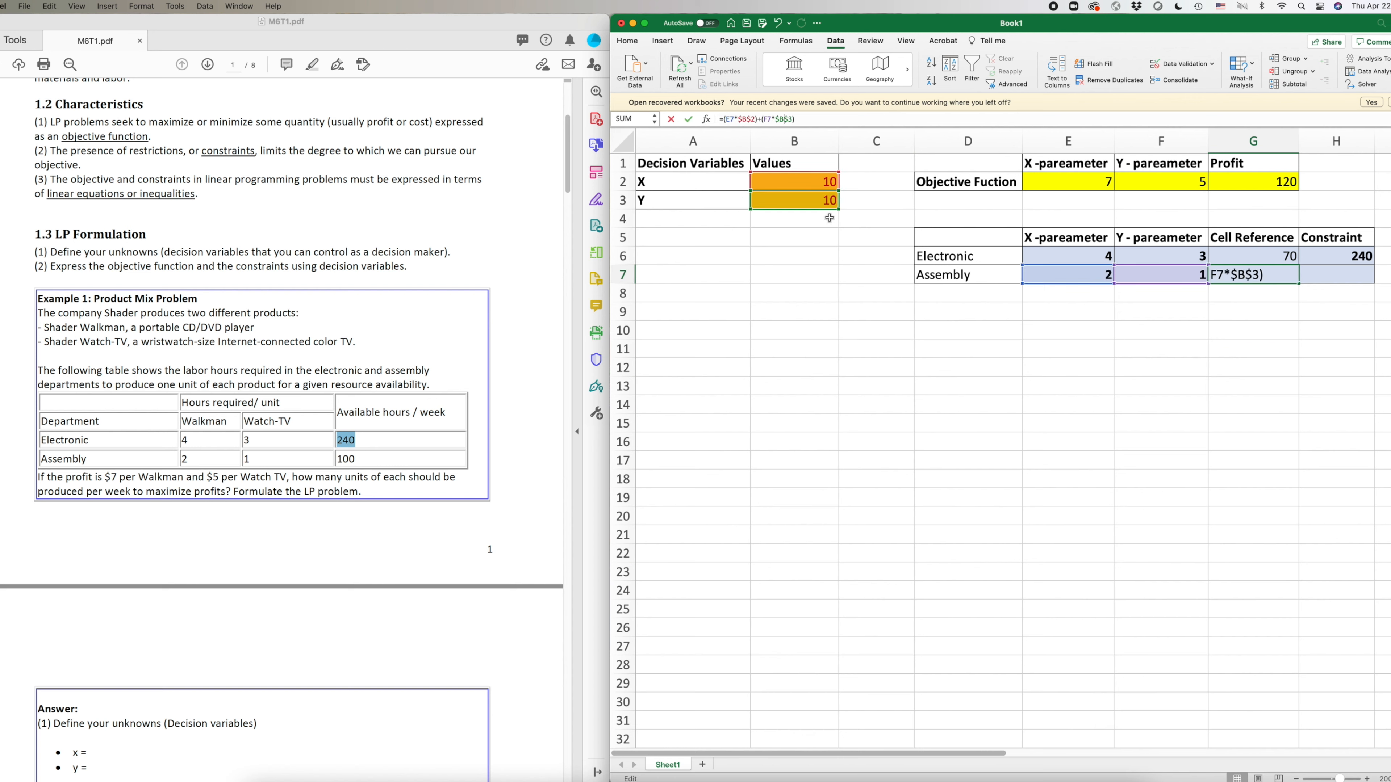
click(1264, 367)
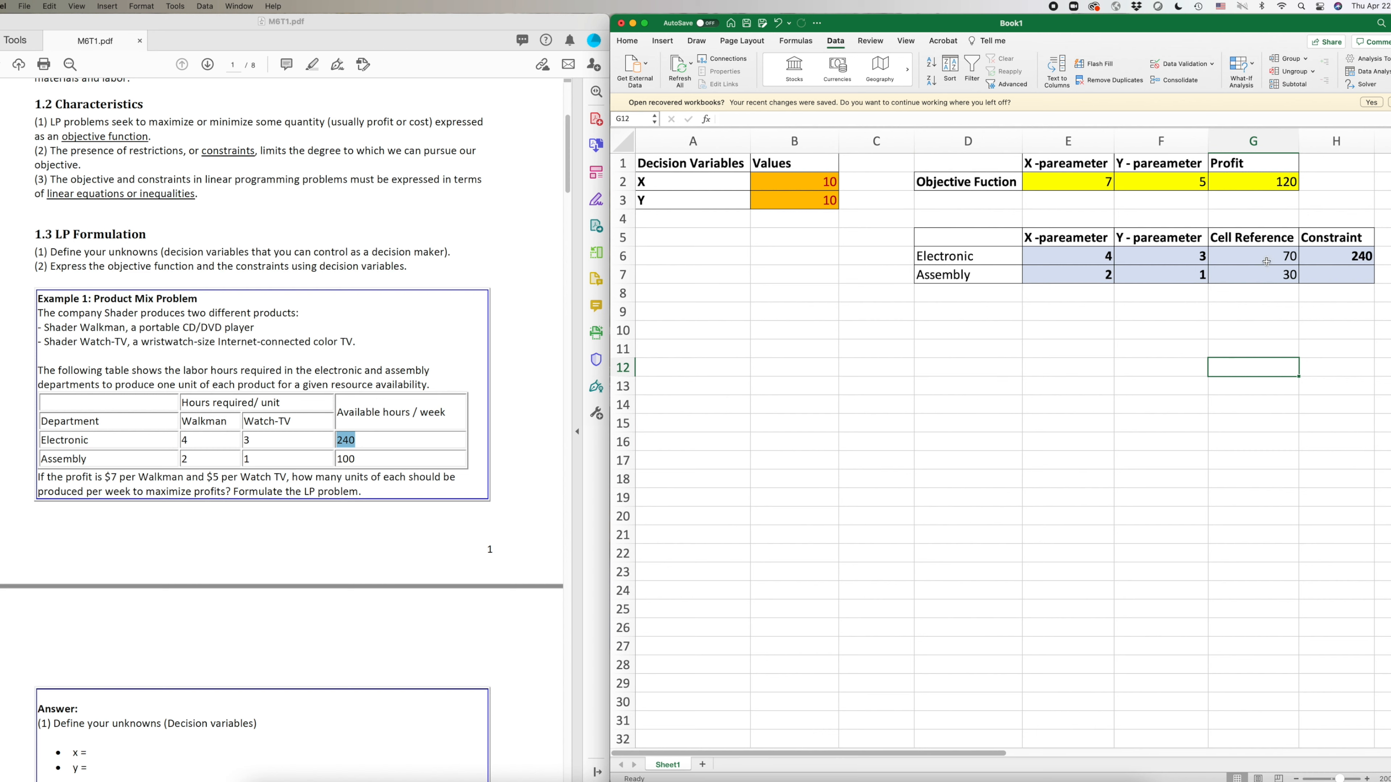
click(1255, 258)
click(1264, 273)
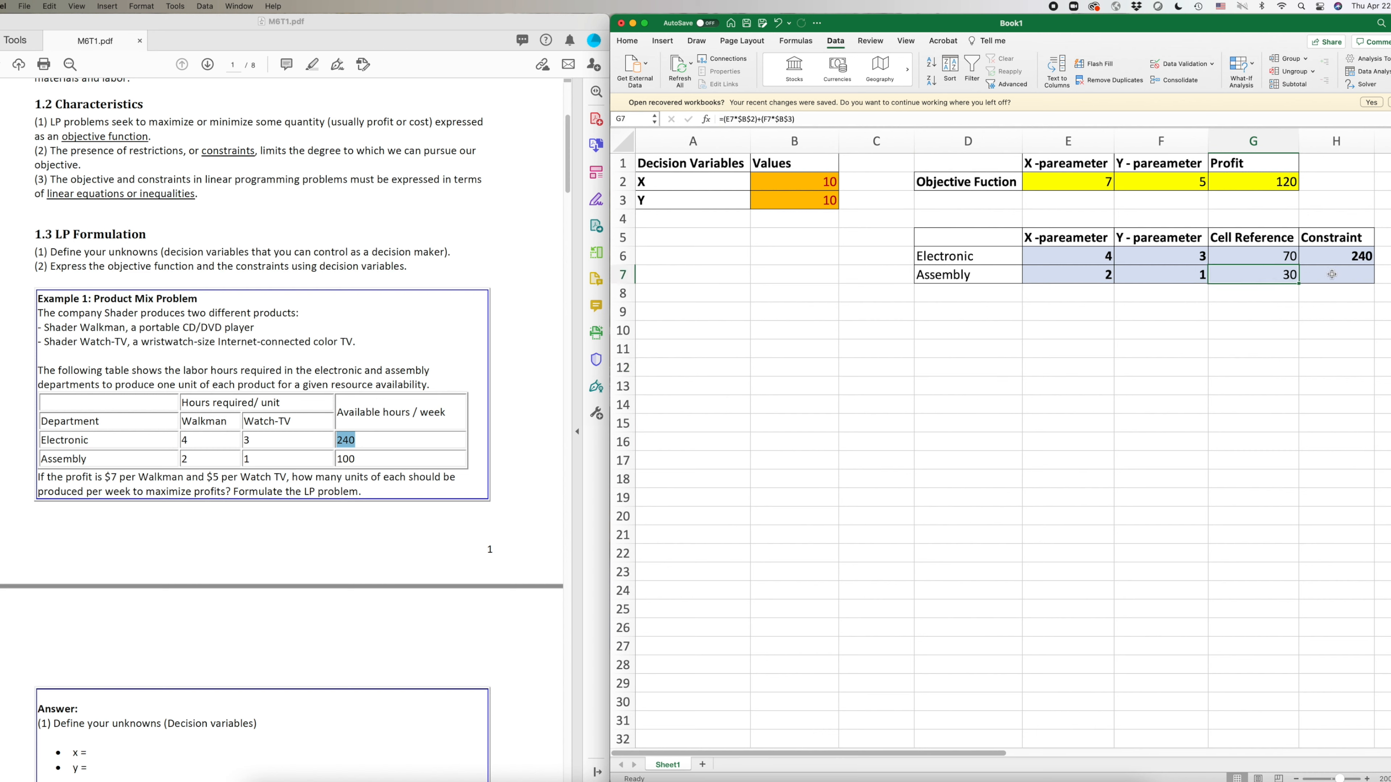
Enter 100 in H7 as the Assembly constraint for available weekly hours
click(1352, 280)
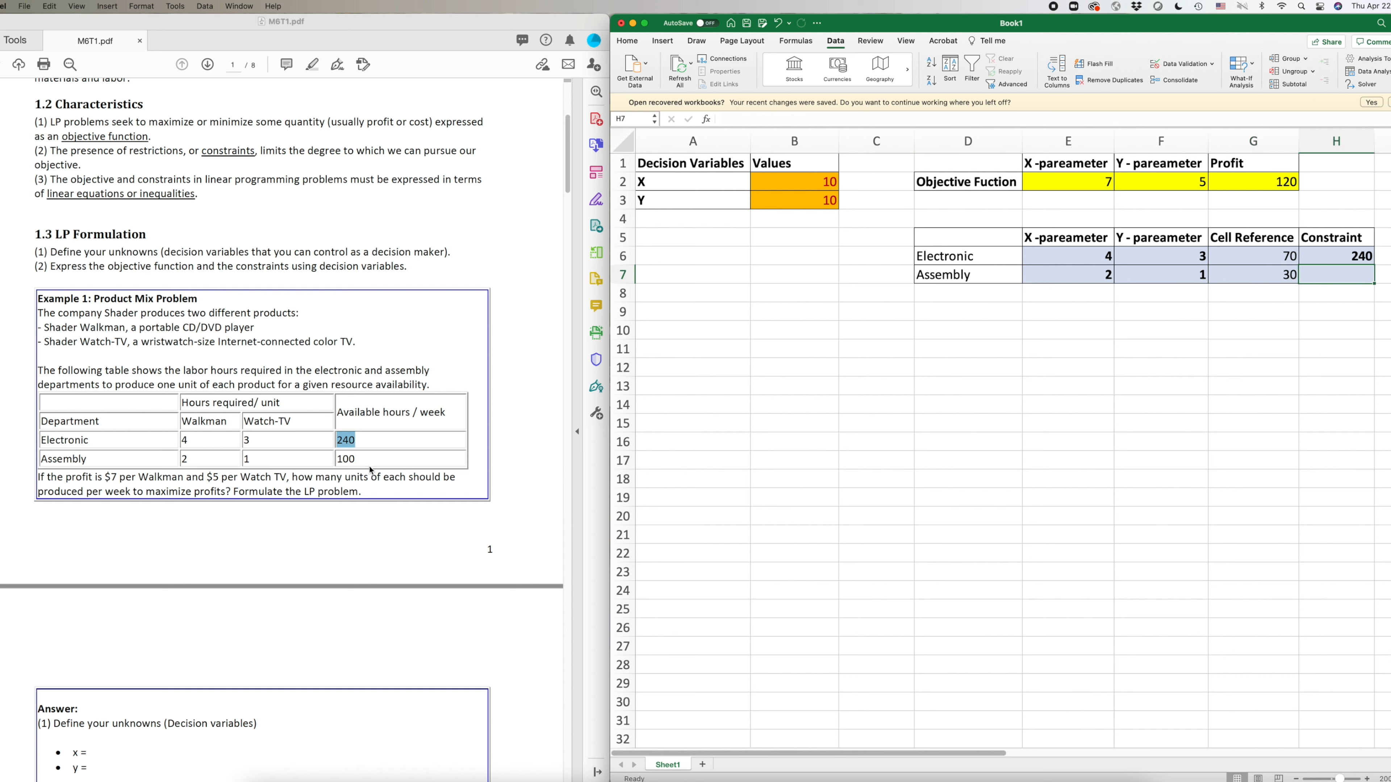
text(100)
click(1113, 460)
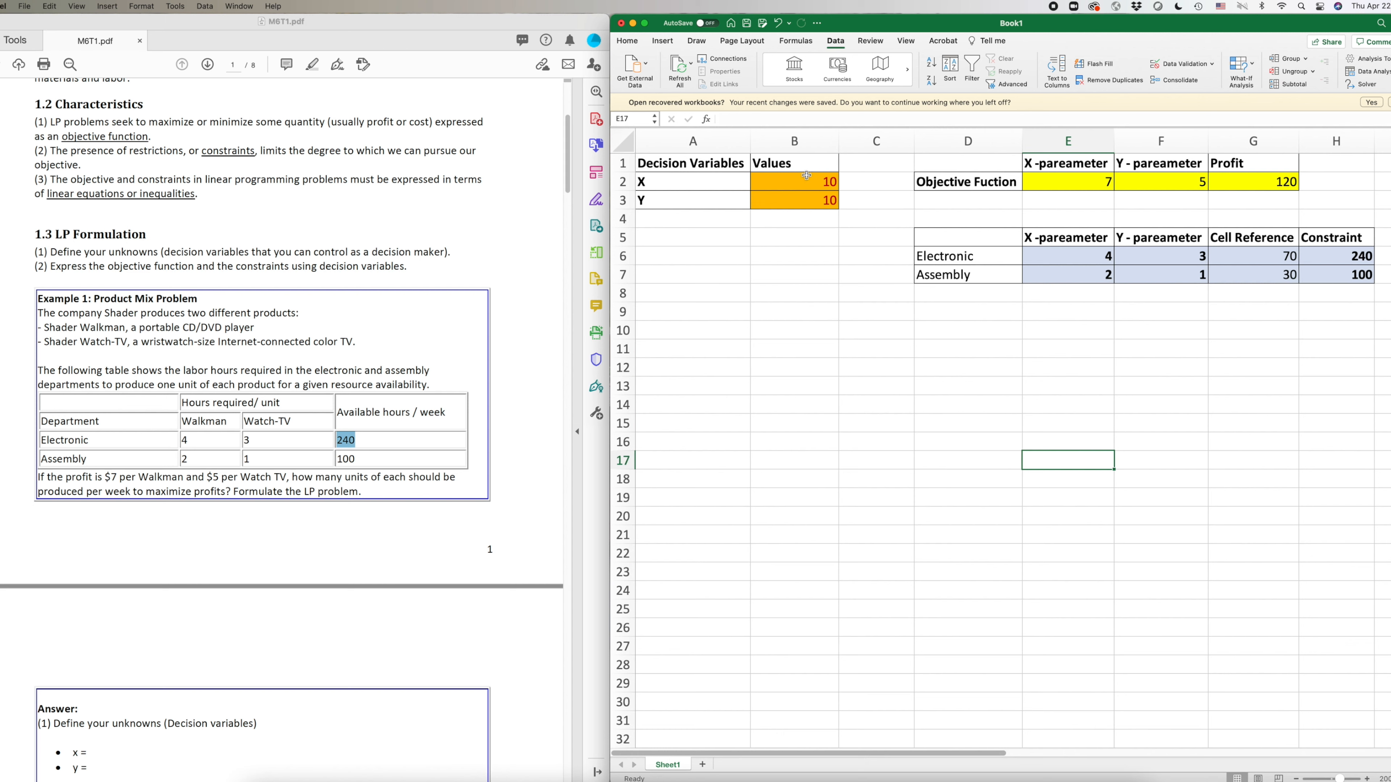
Set the trial decision variable values to 3 for X in B2 and 5 for Y in B3
drag(807, 175, 812, 198)
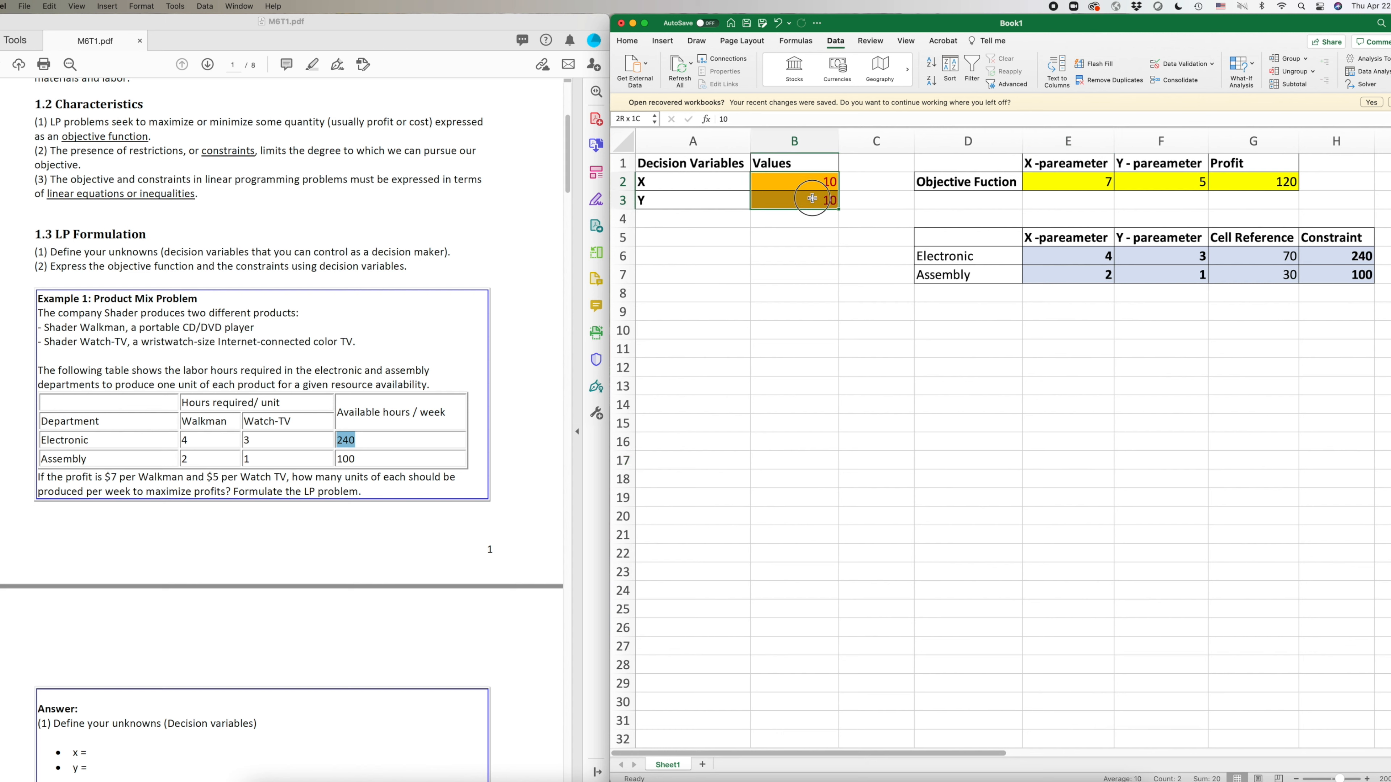
click(819, 178)
click(821, 199)
click(821, 176)
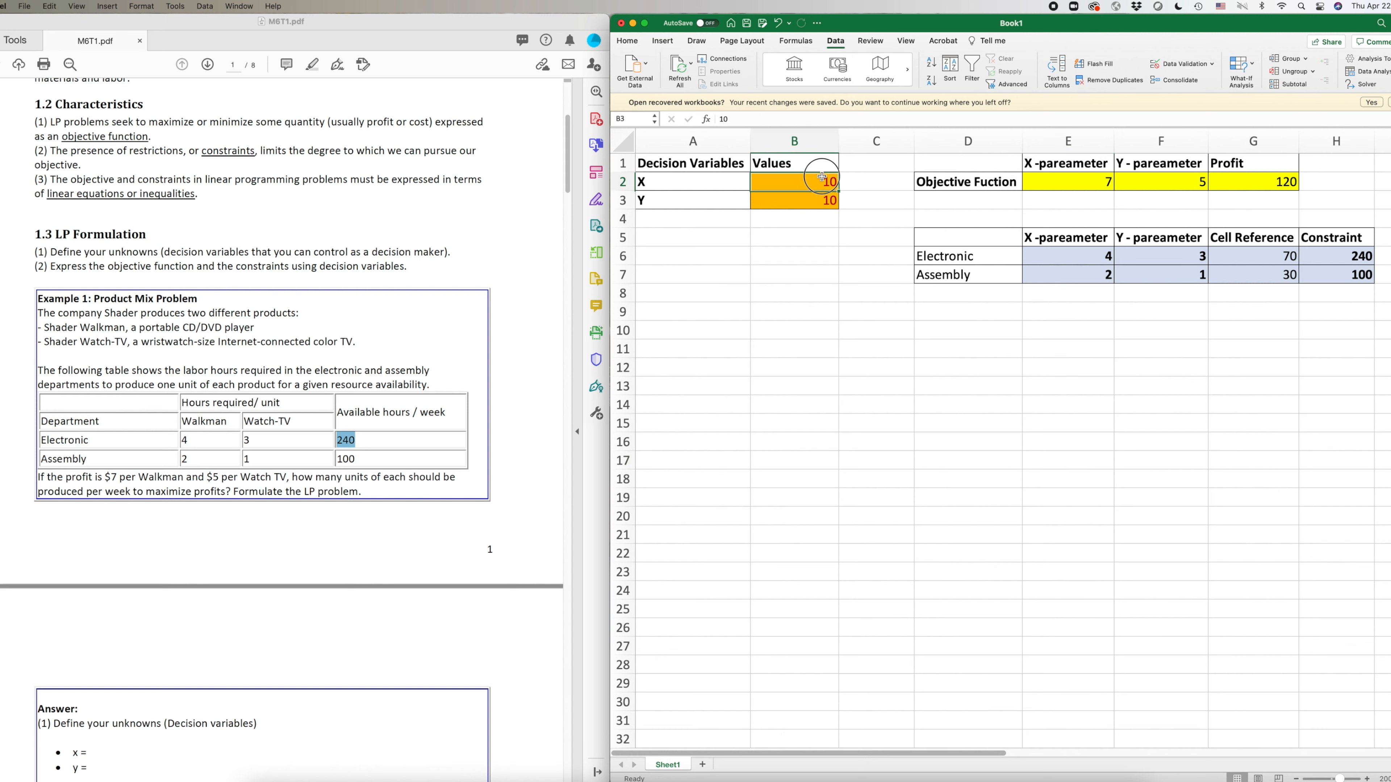
text(3)
key(Return)
text(5)
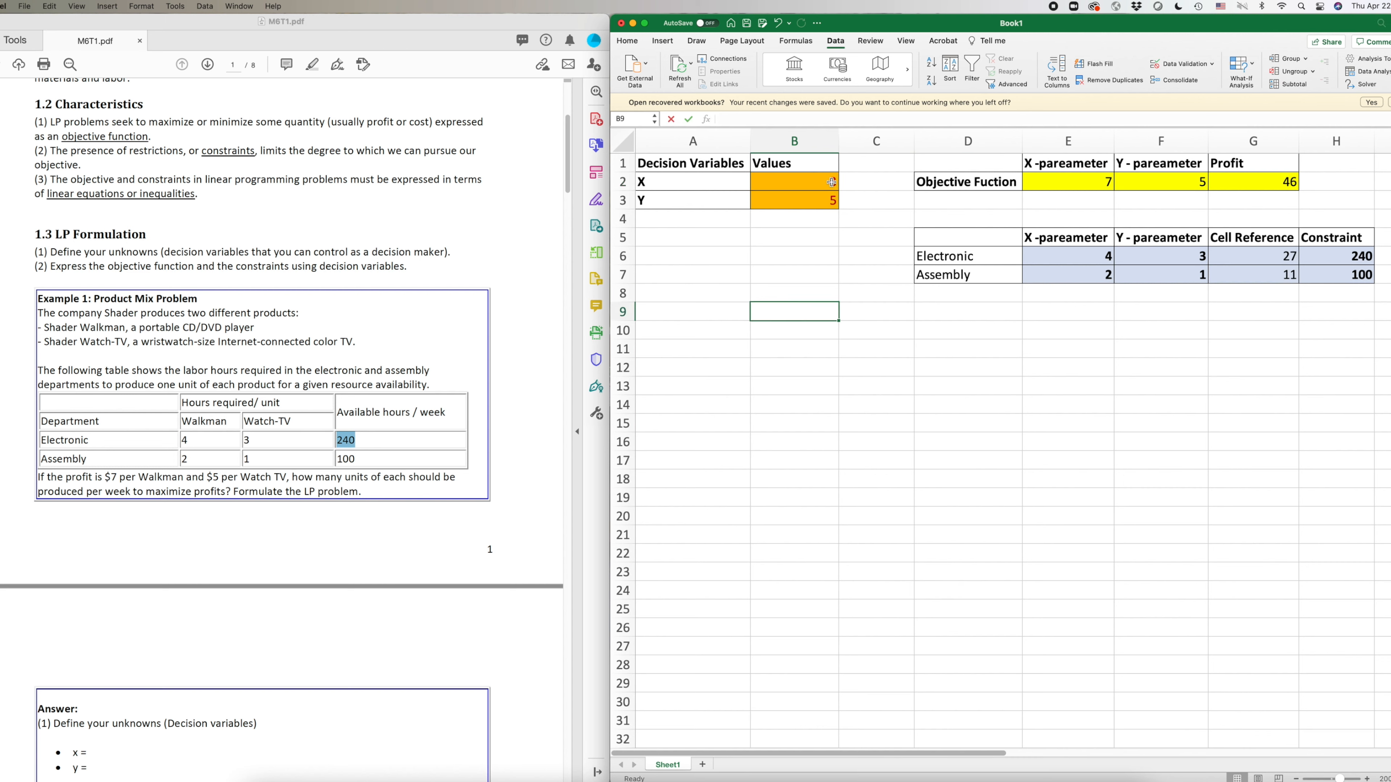
Examine how the decision variables feed the profit and both cell reference formulas, and compare these with the Electronic and Assembly constraints
drag(818, 181, 817, 206)
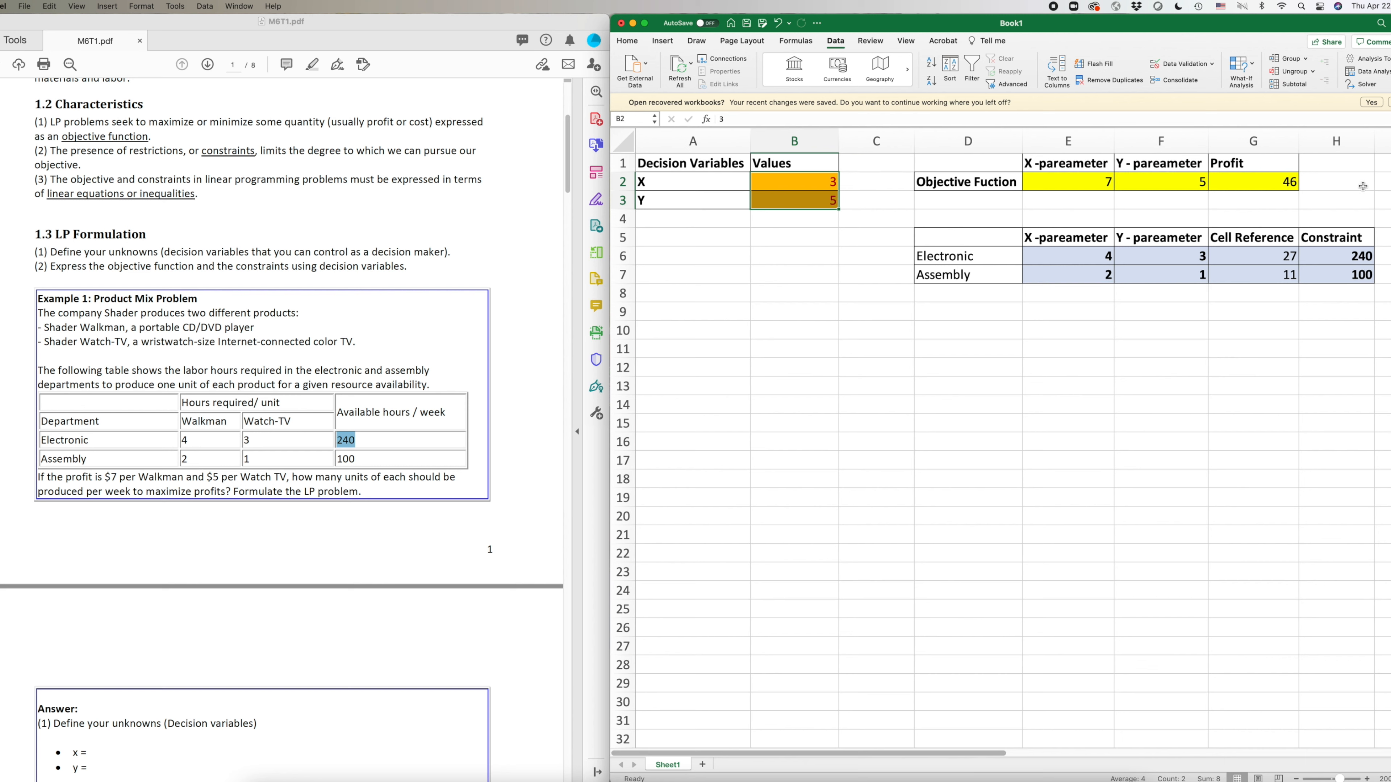
click(1269, 181)
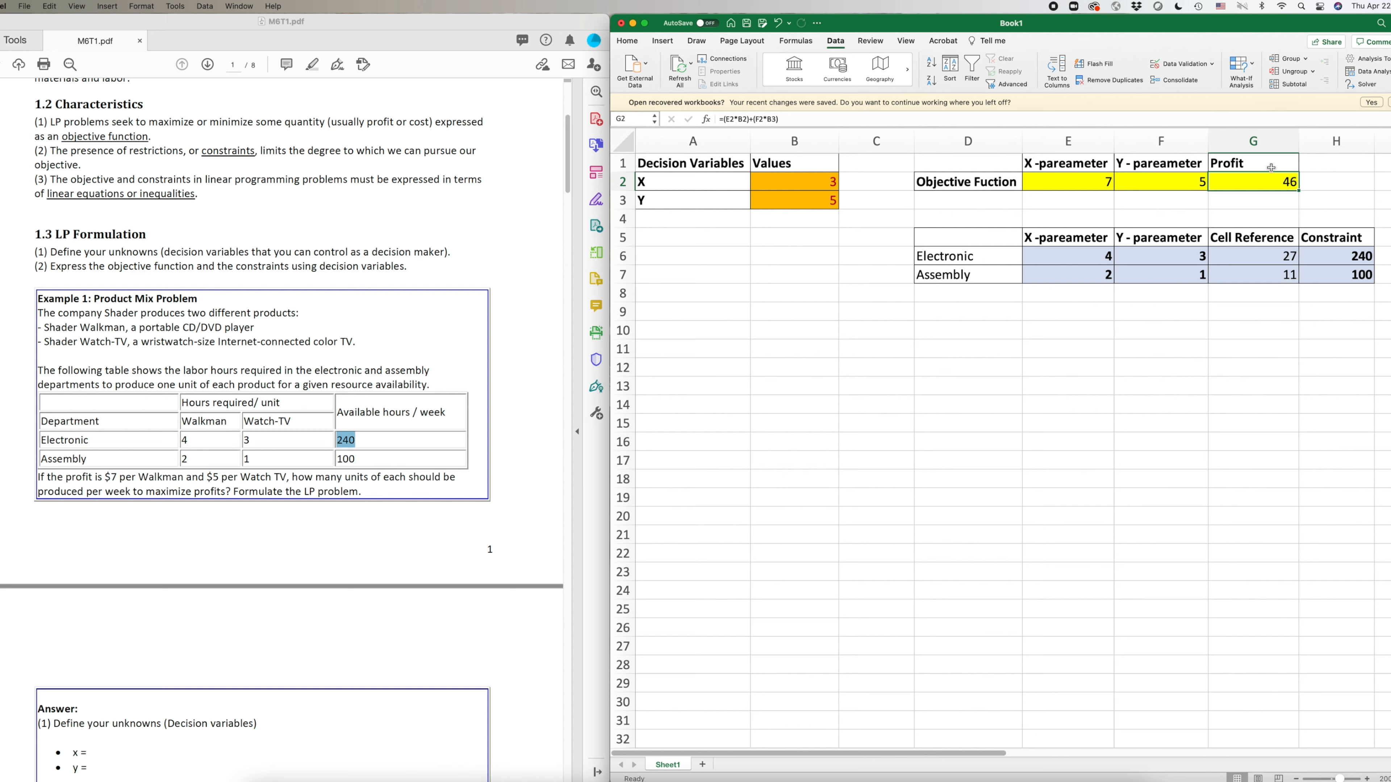
click(1270, 207)
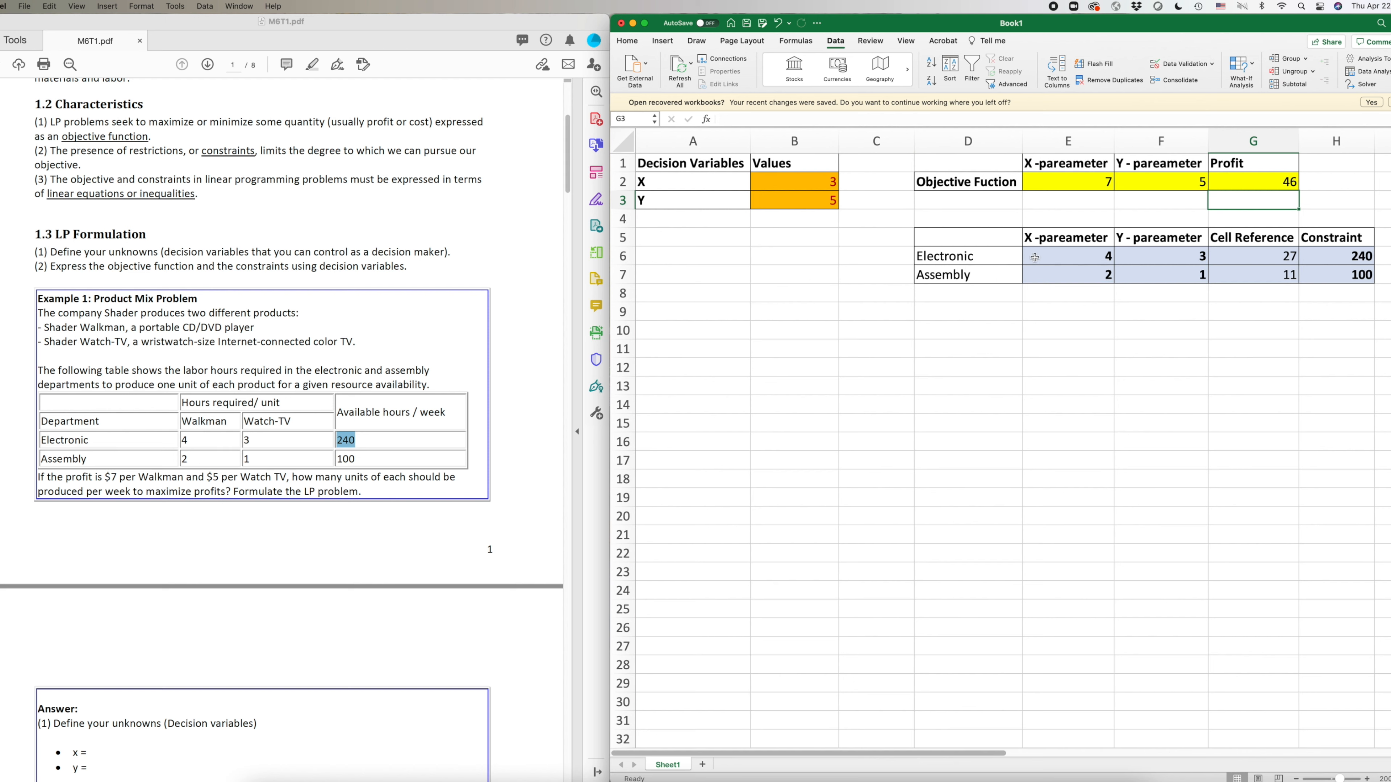
click(975, 256)
click(1283, 255)
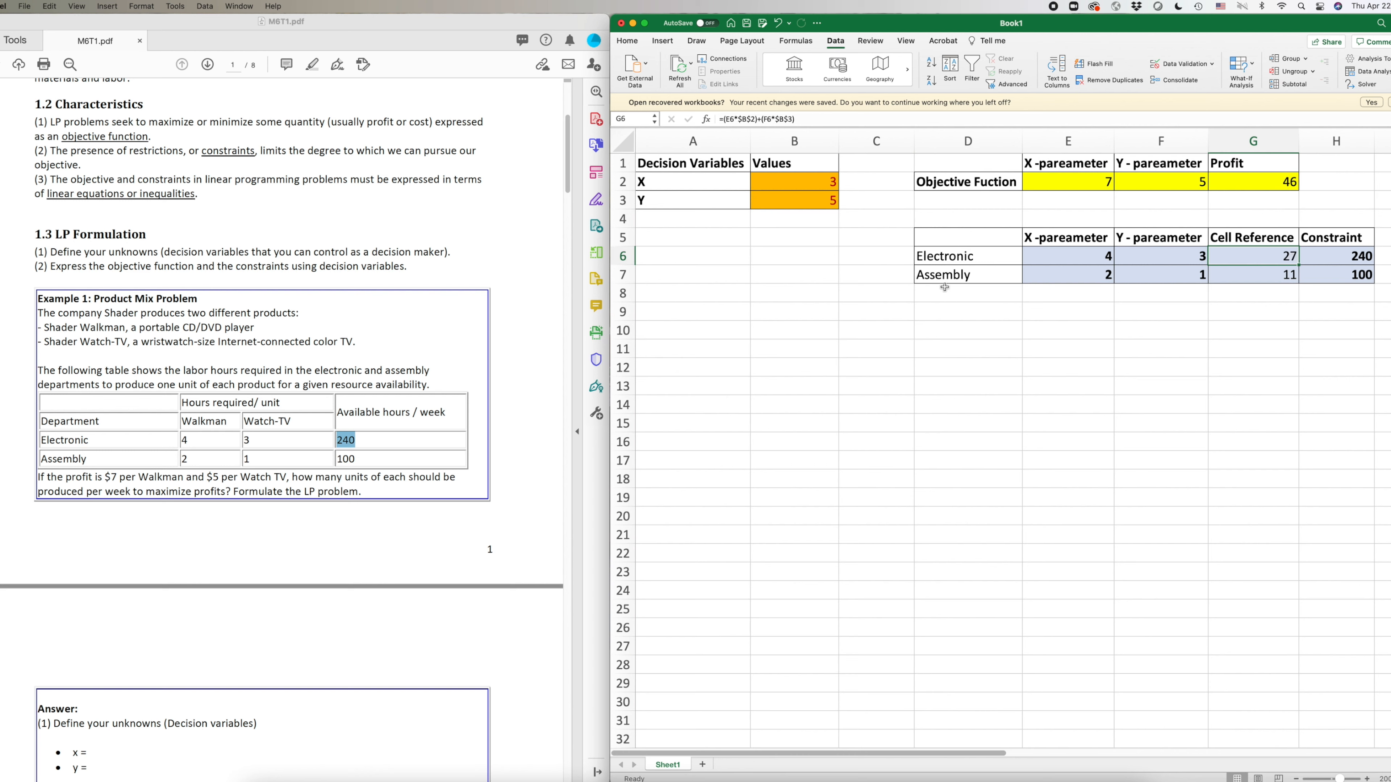
click(946, 276)
click(1284, 276)
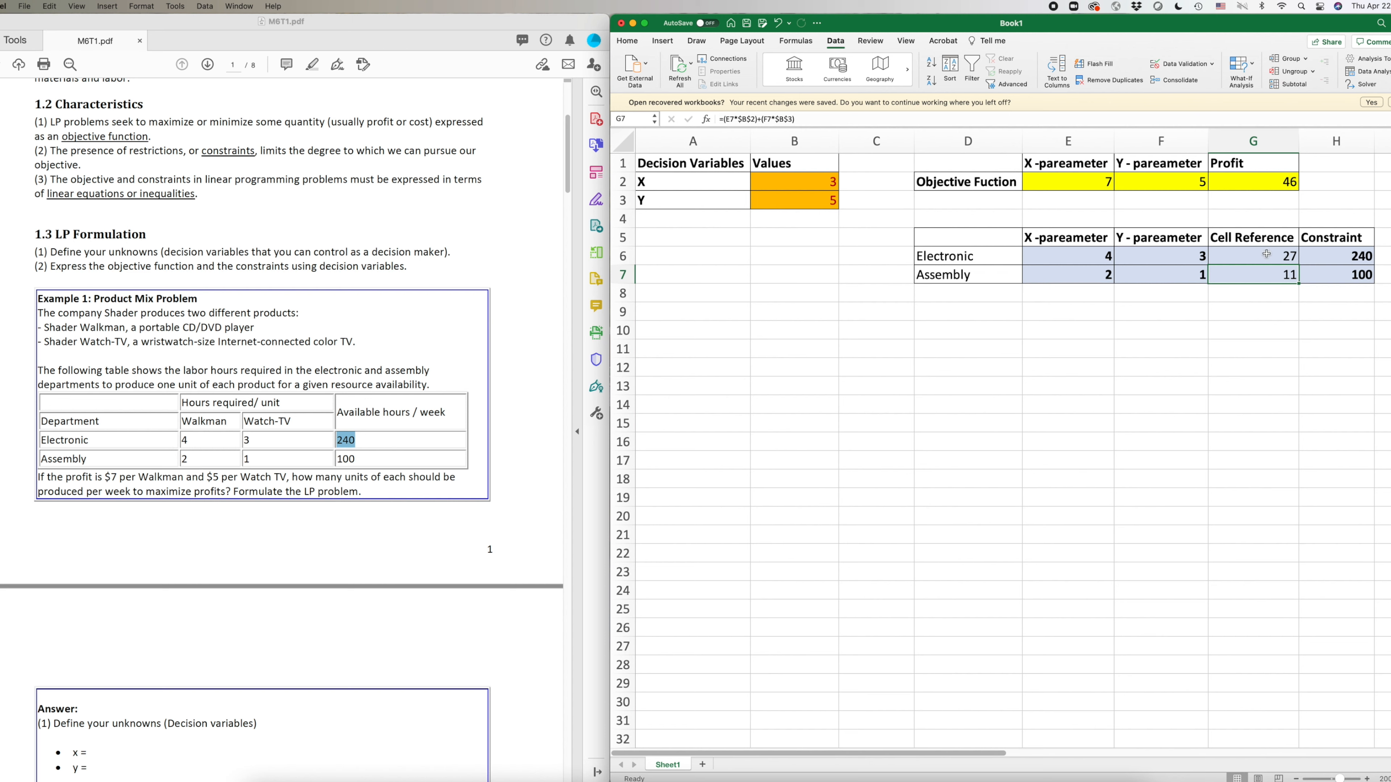
click(1349, 258)
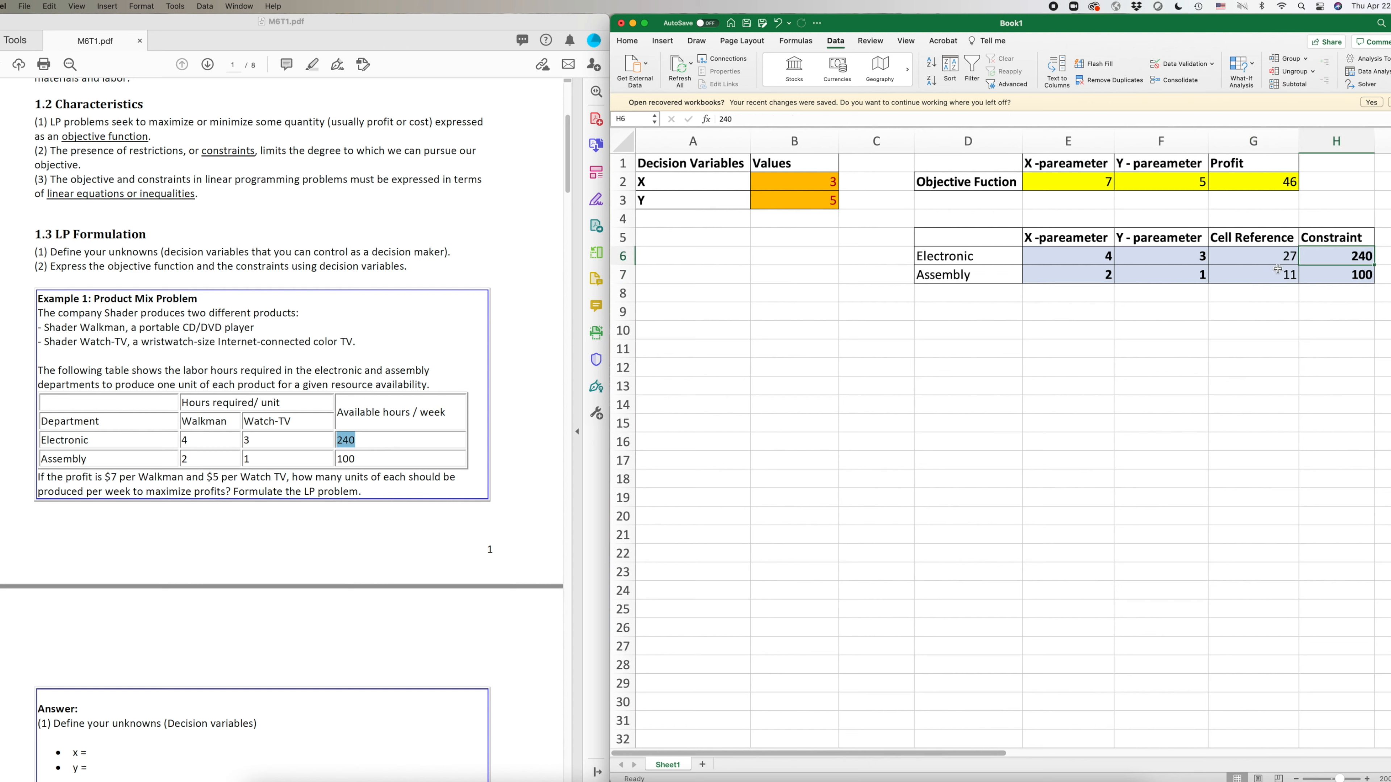
click(1356, 275)
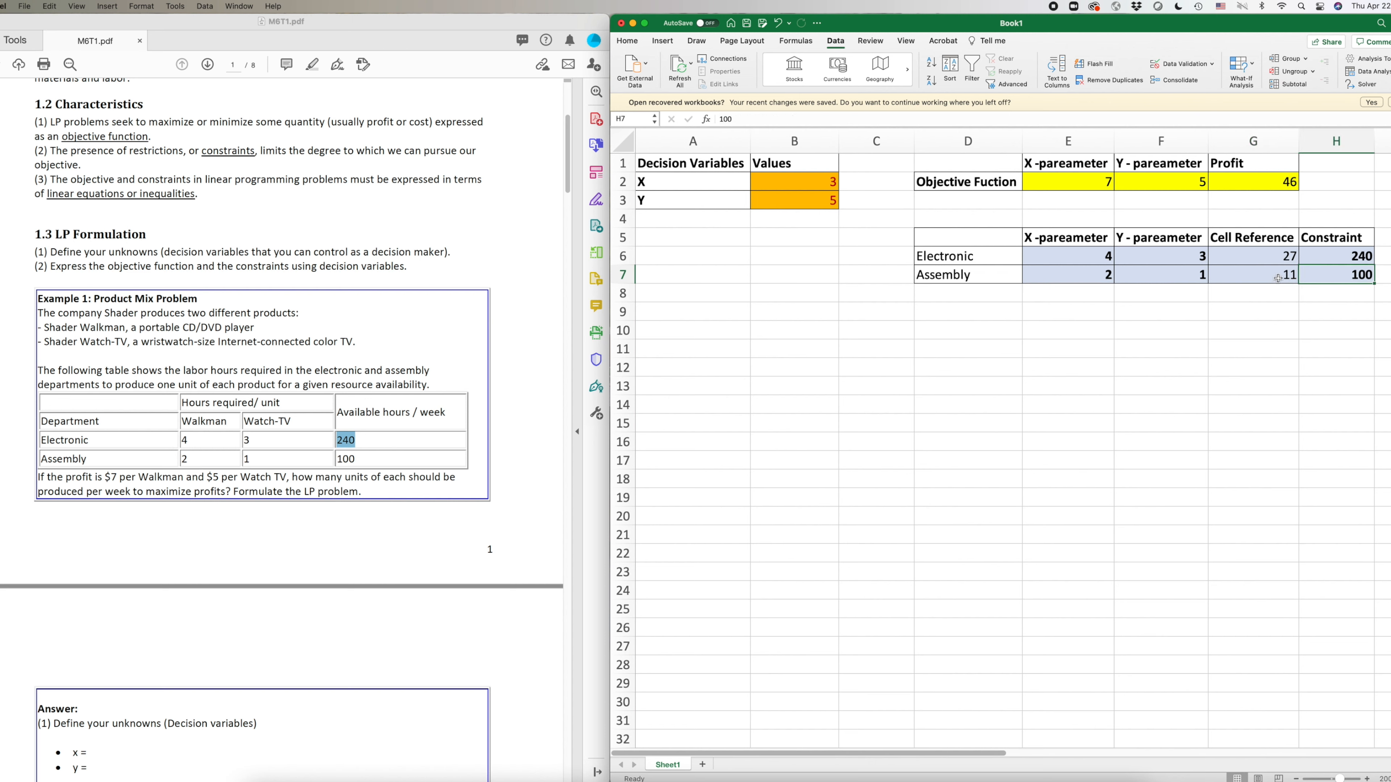
click(1333, 326)
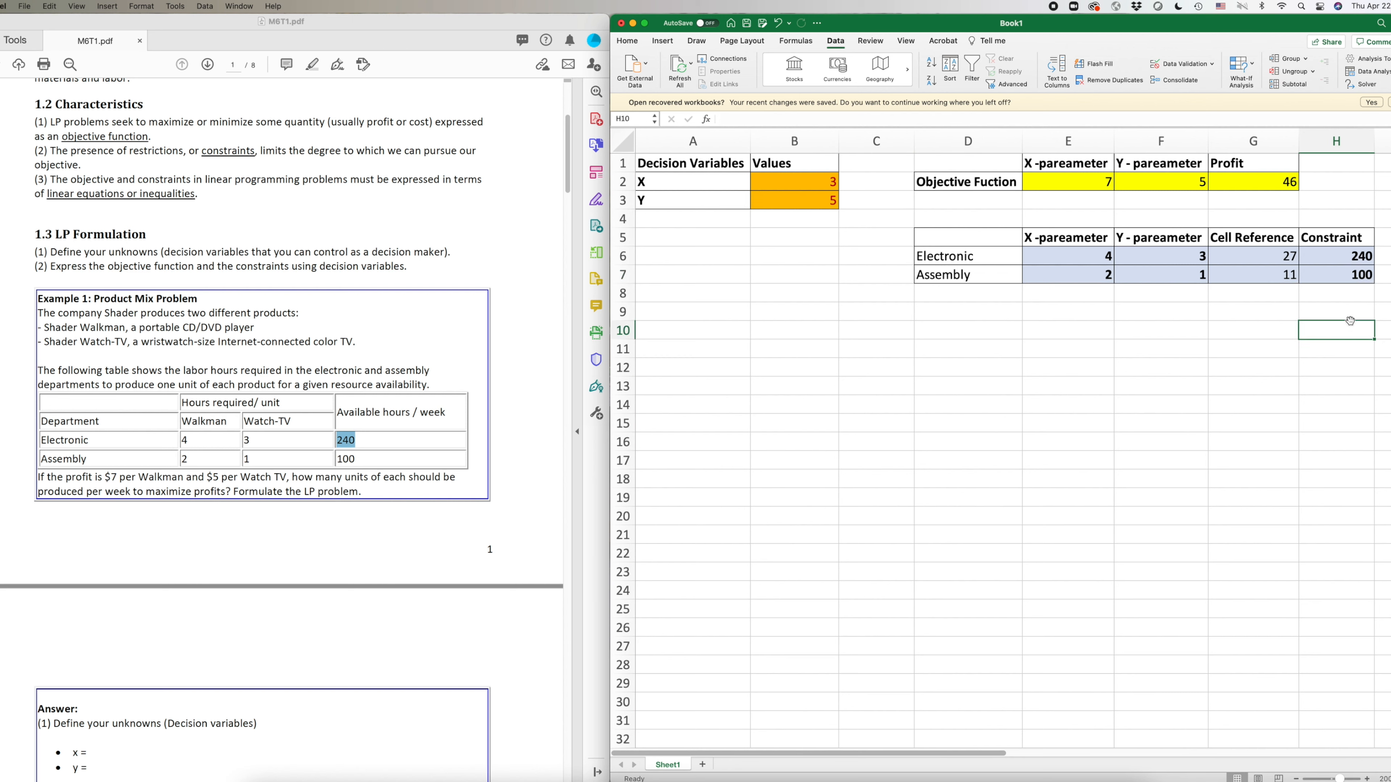
click(803, 312)
drag(815, 183, 814, 198)
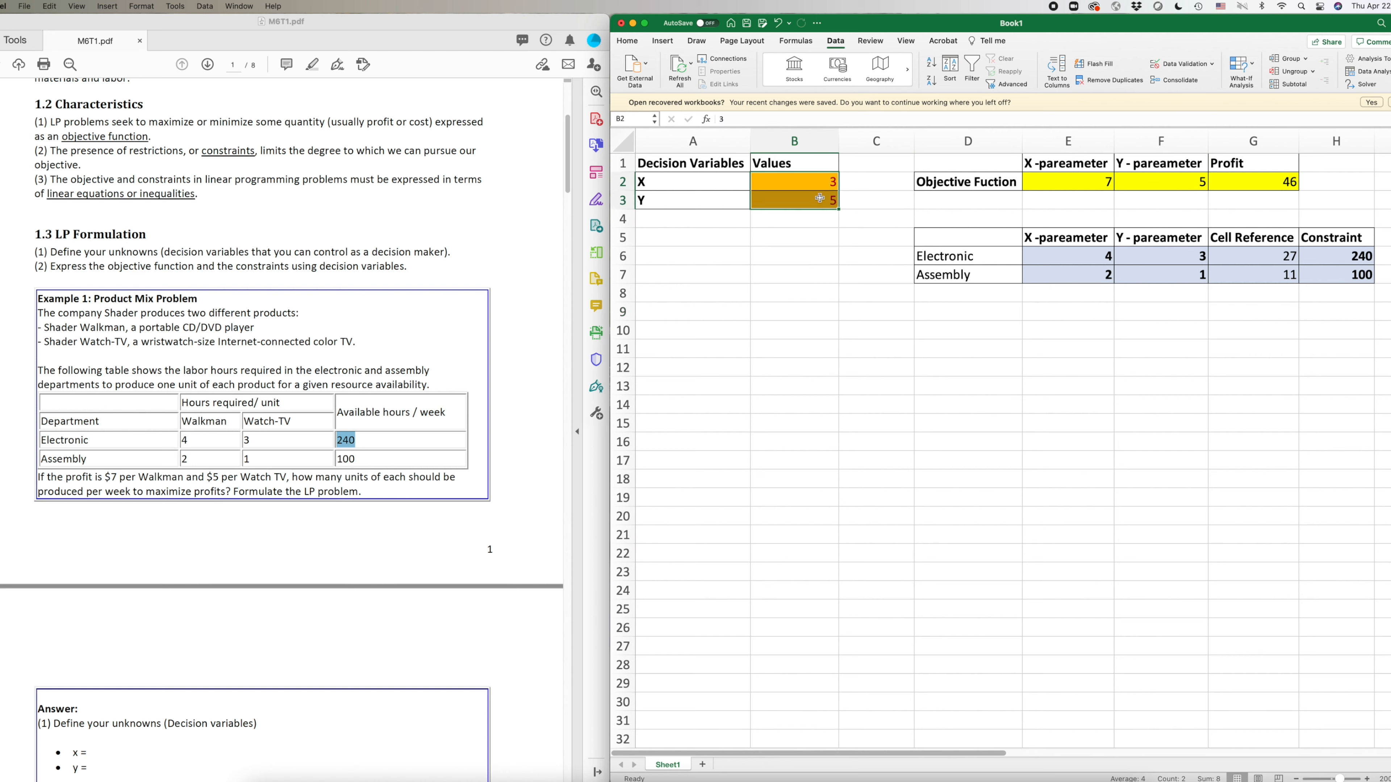
click(857, 290)
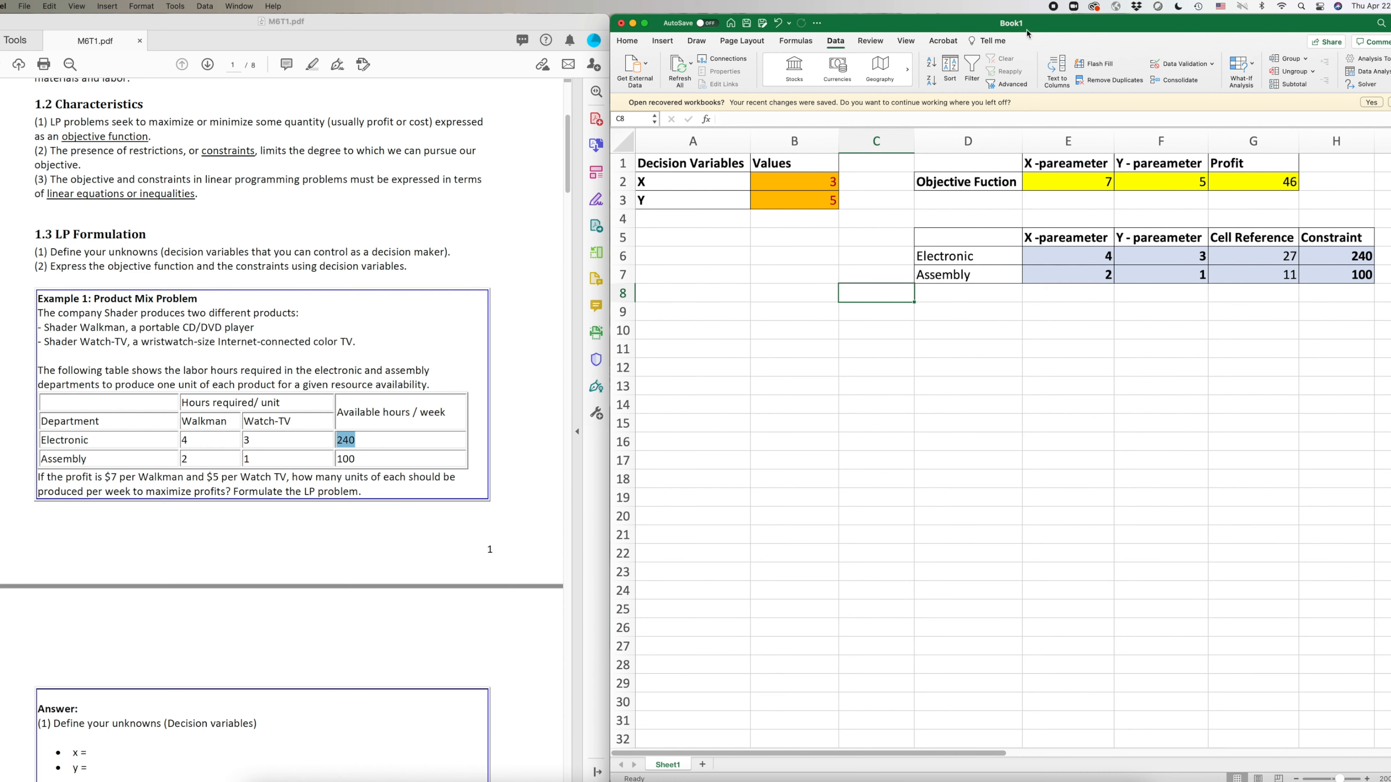
Open Solver and set its objective to the Profit cell G2
click(836, 41)
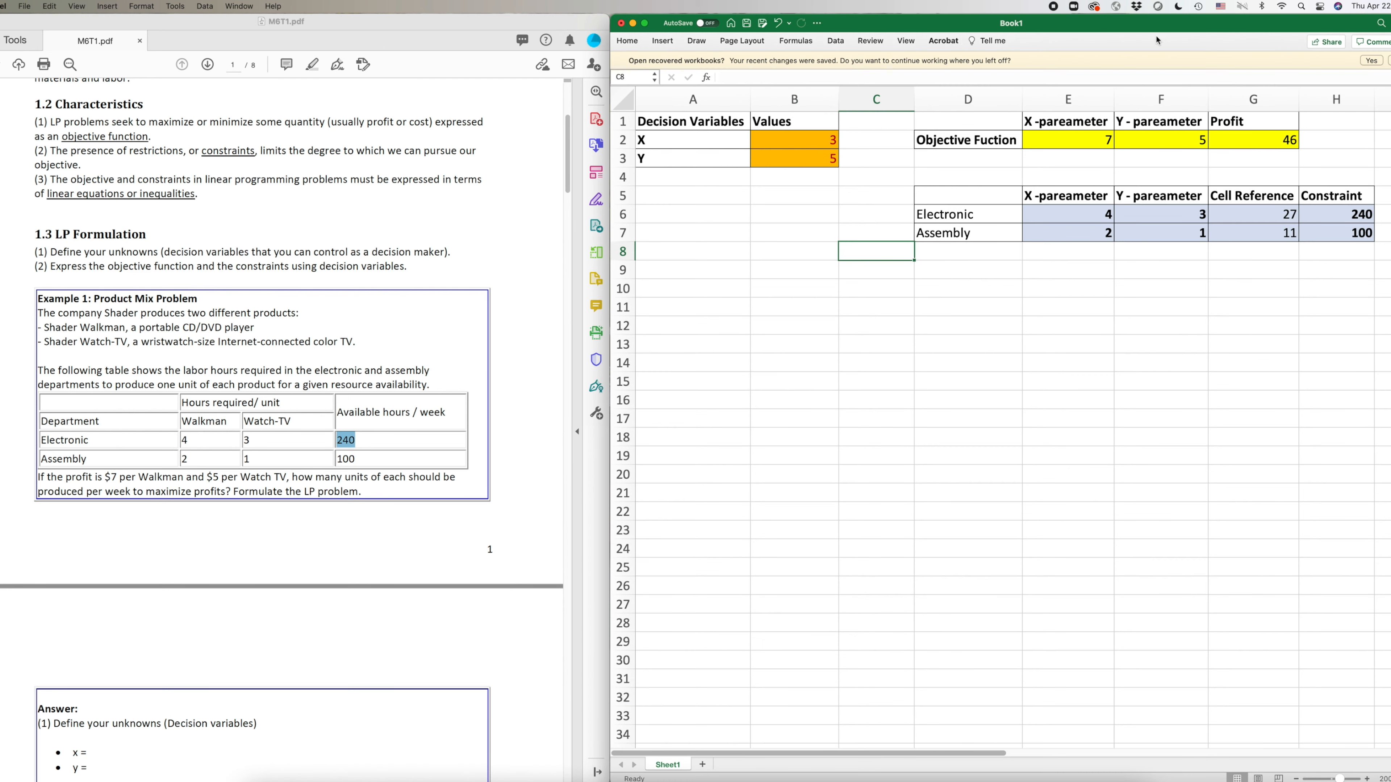
click(834, 42)
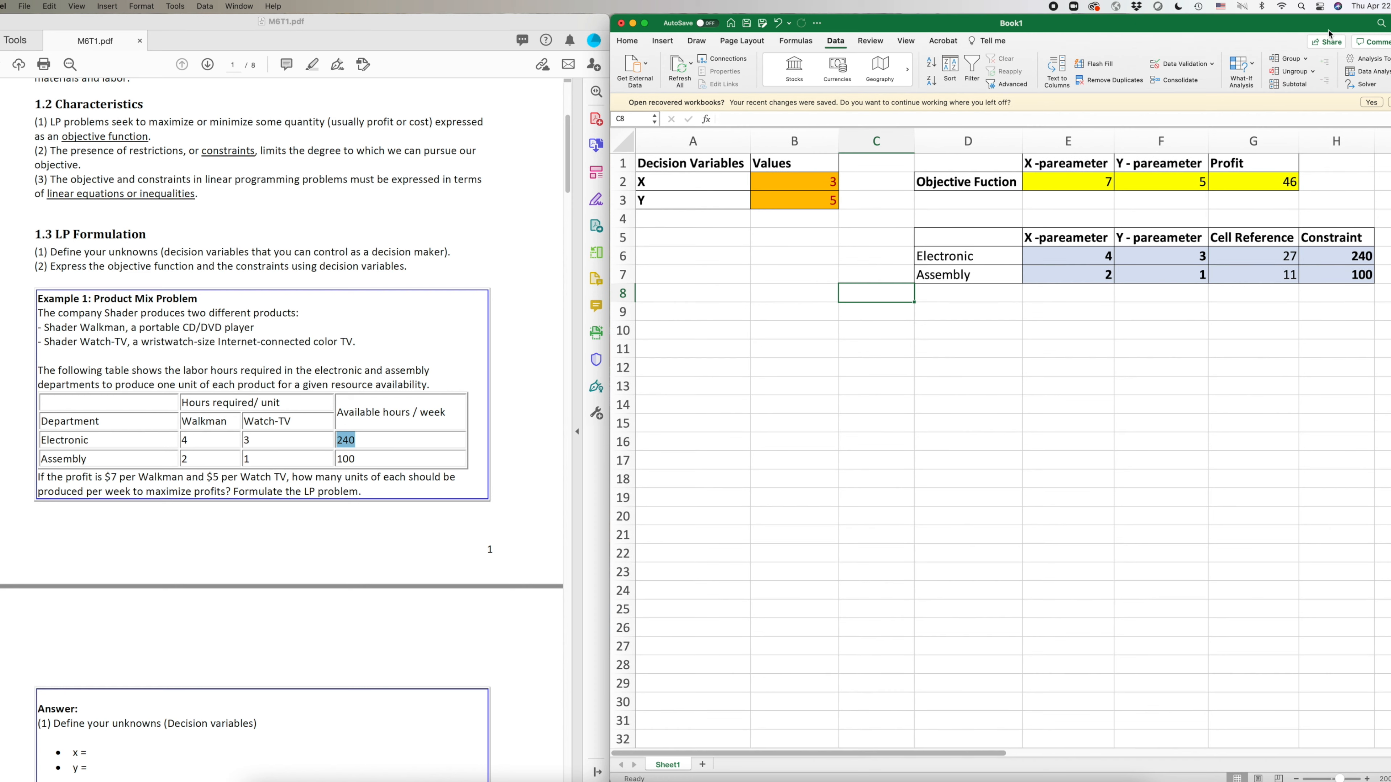
click(1362, 84)
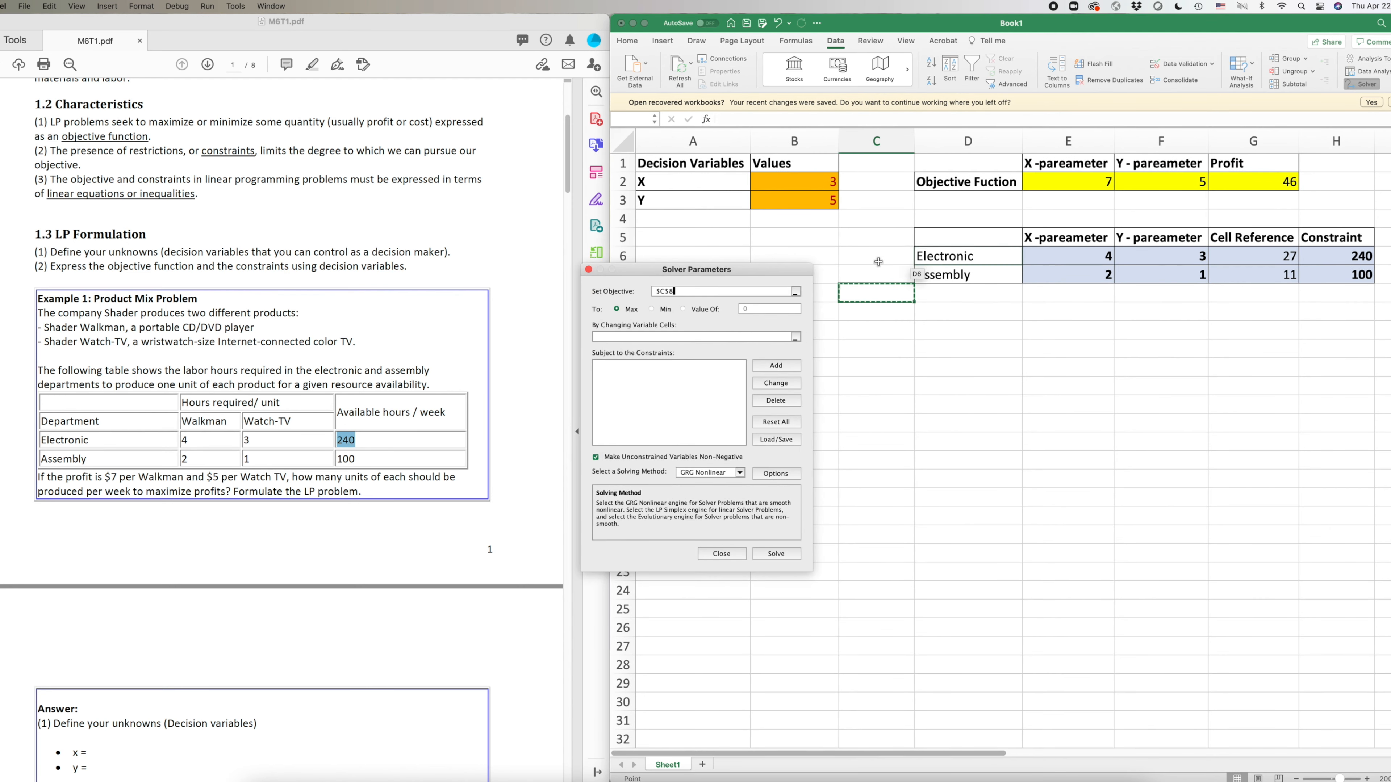
drag(633, 268, 882, 342)
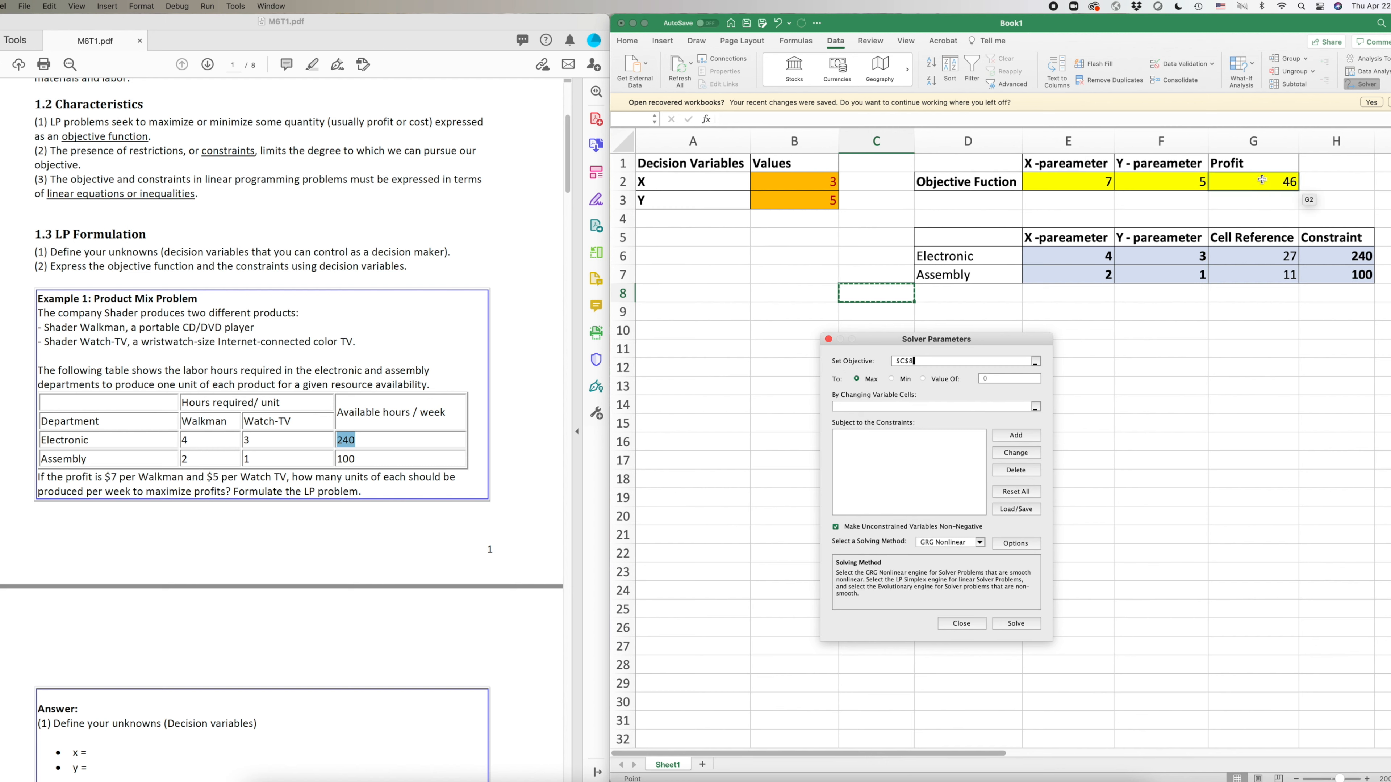
click(1033, 368)
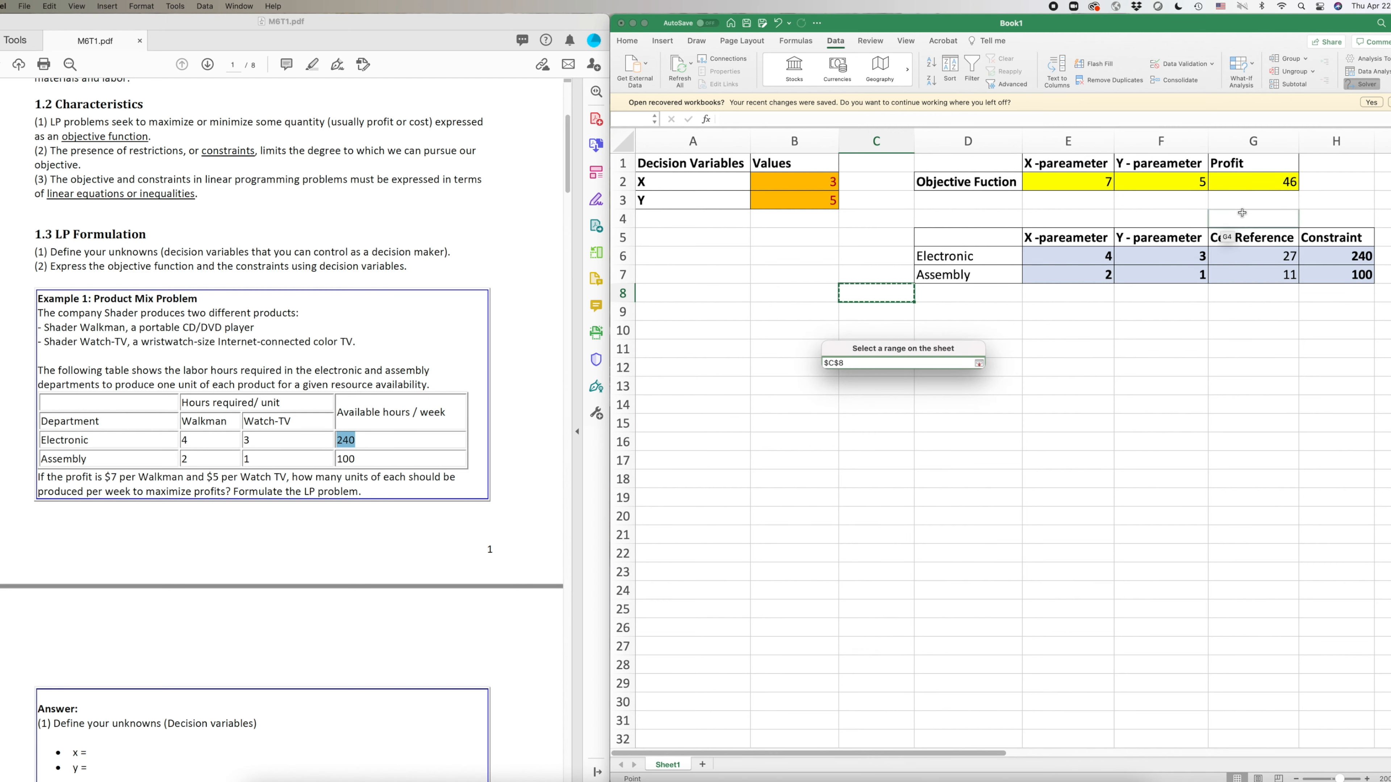
click(1262, 186)
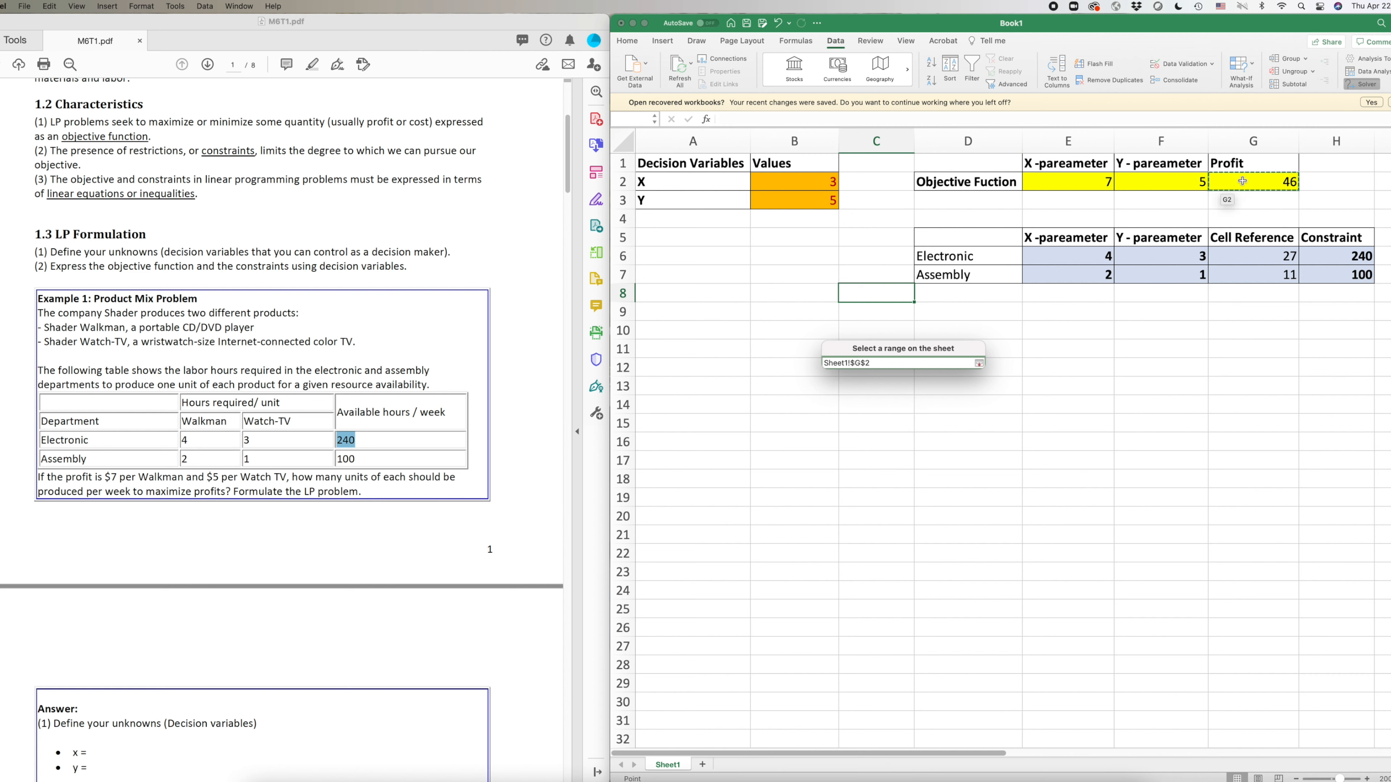
click(979, 362)
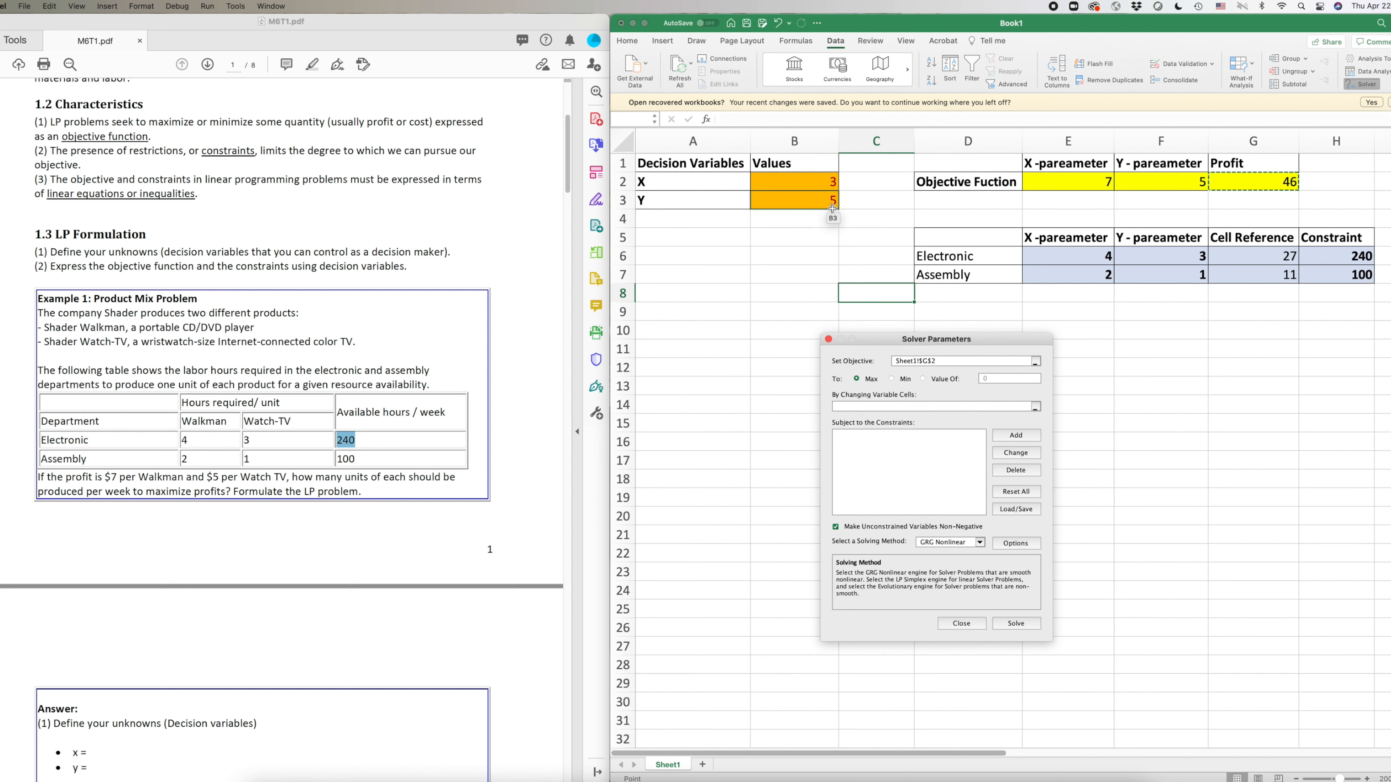
Set Solver's changing variable cells to the X and Y values in B2:B3
click(1022, 406)
click(1035, 407)
drag(801, 176, 805, 196)
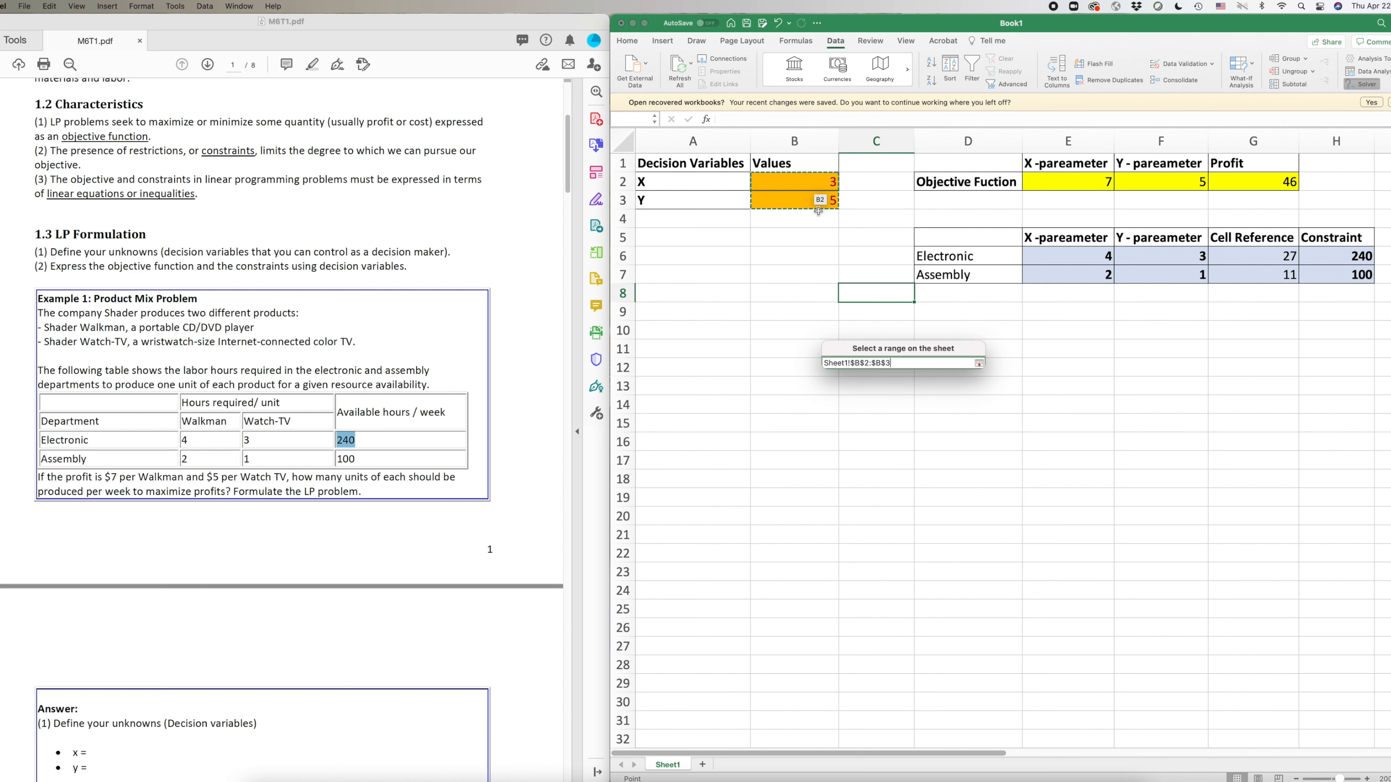
click(978, 364)
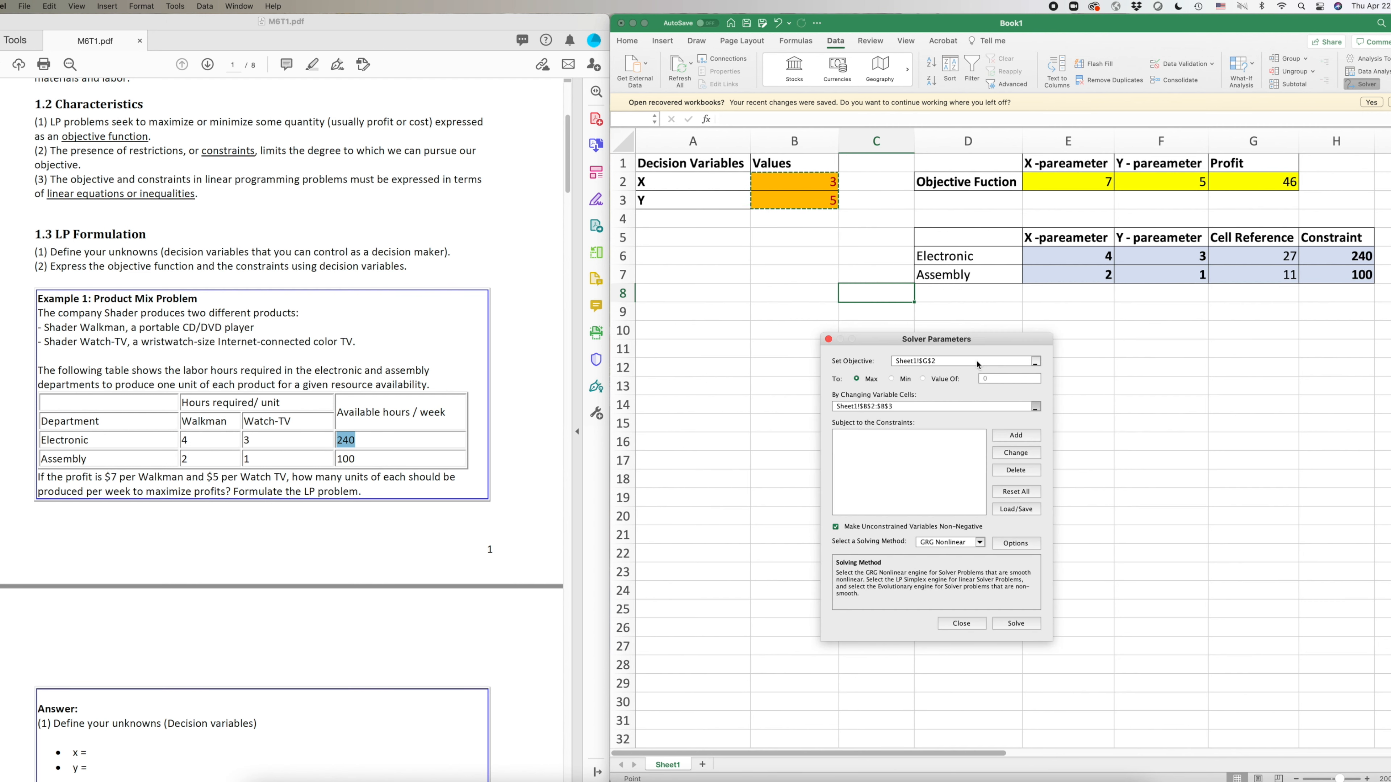
click(896, 407)
click(901, 477)
Start a new Solver constraint with the Electronic row's cell G6 as its cell reference
drag(875, 336, 792, 354)
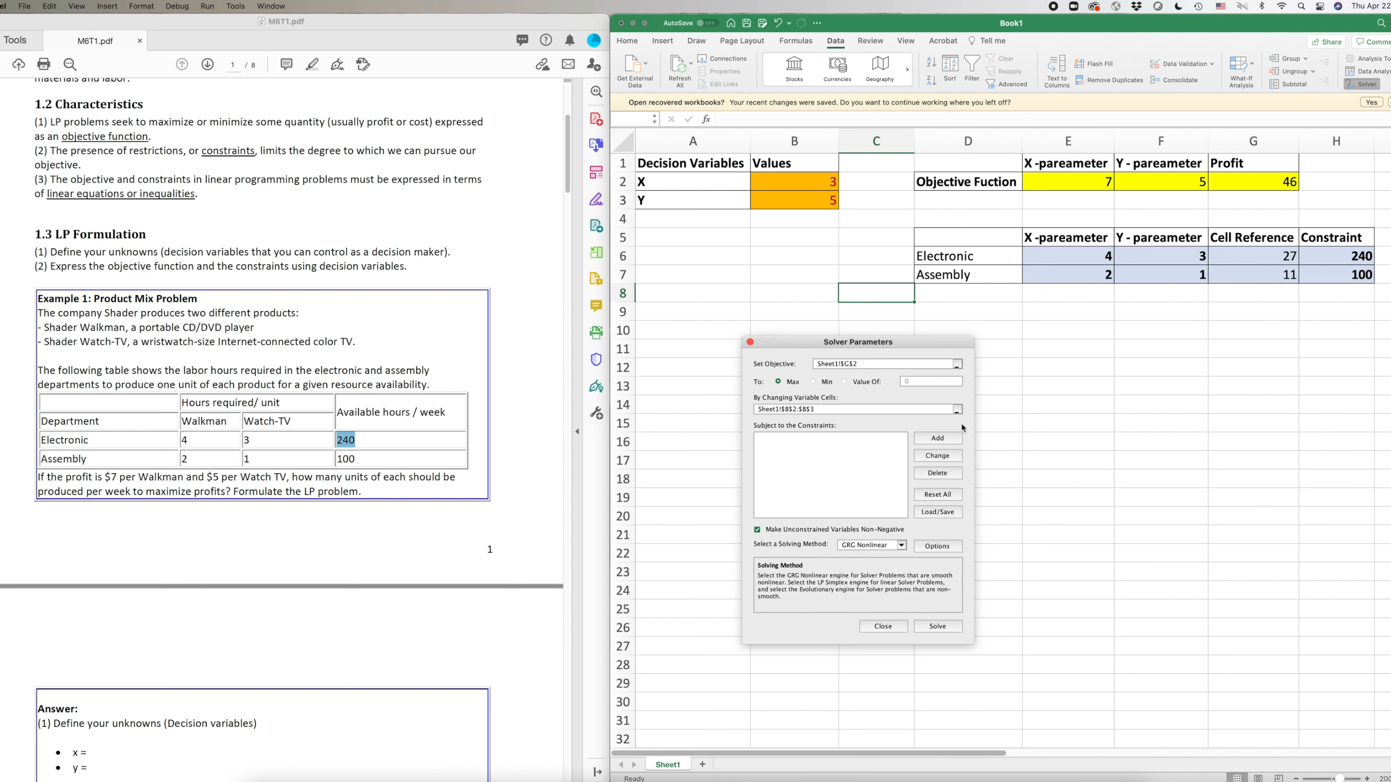
click(937, 439)
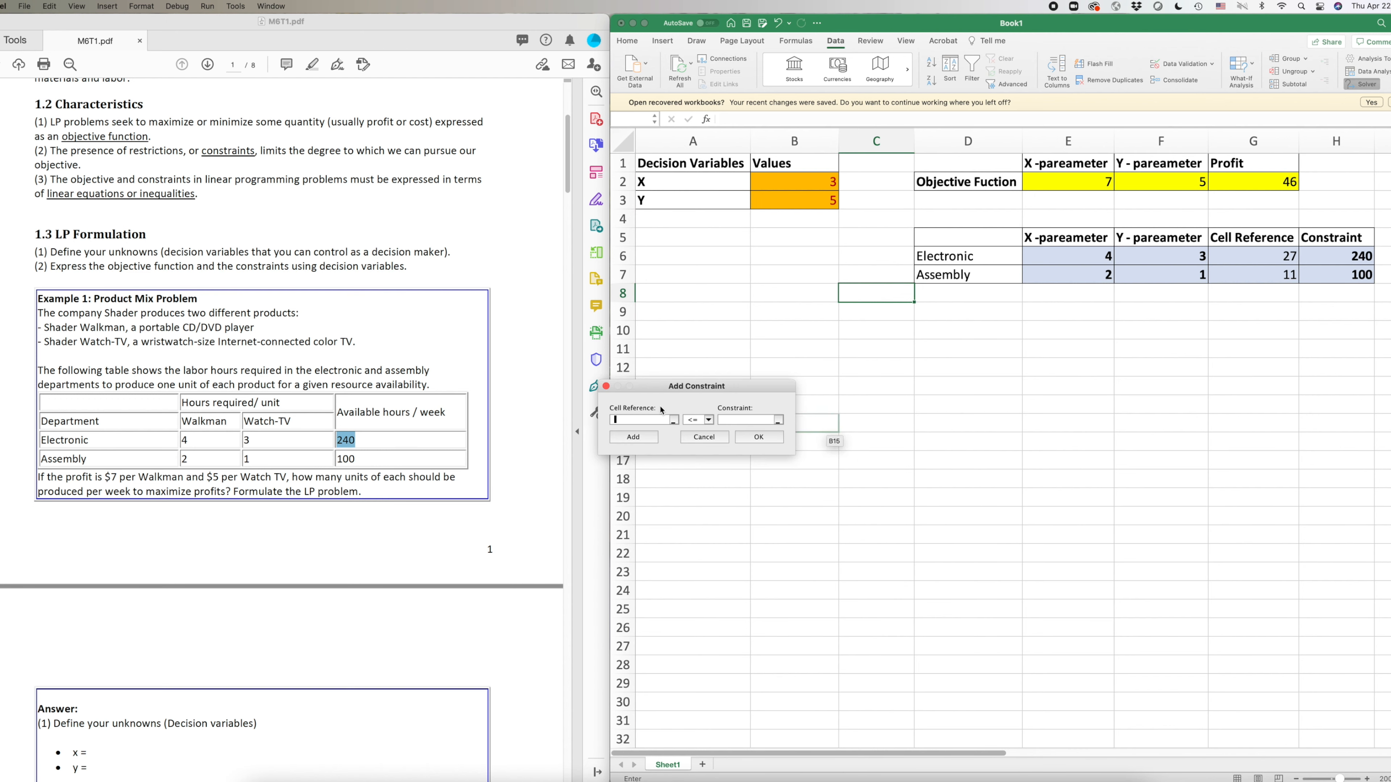
drag(653, 413, 776, 386)
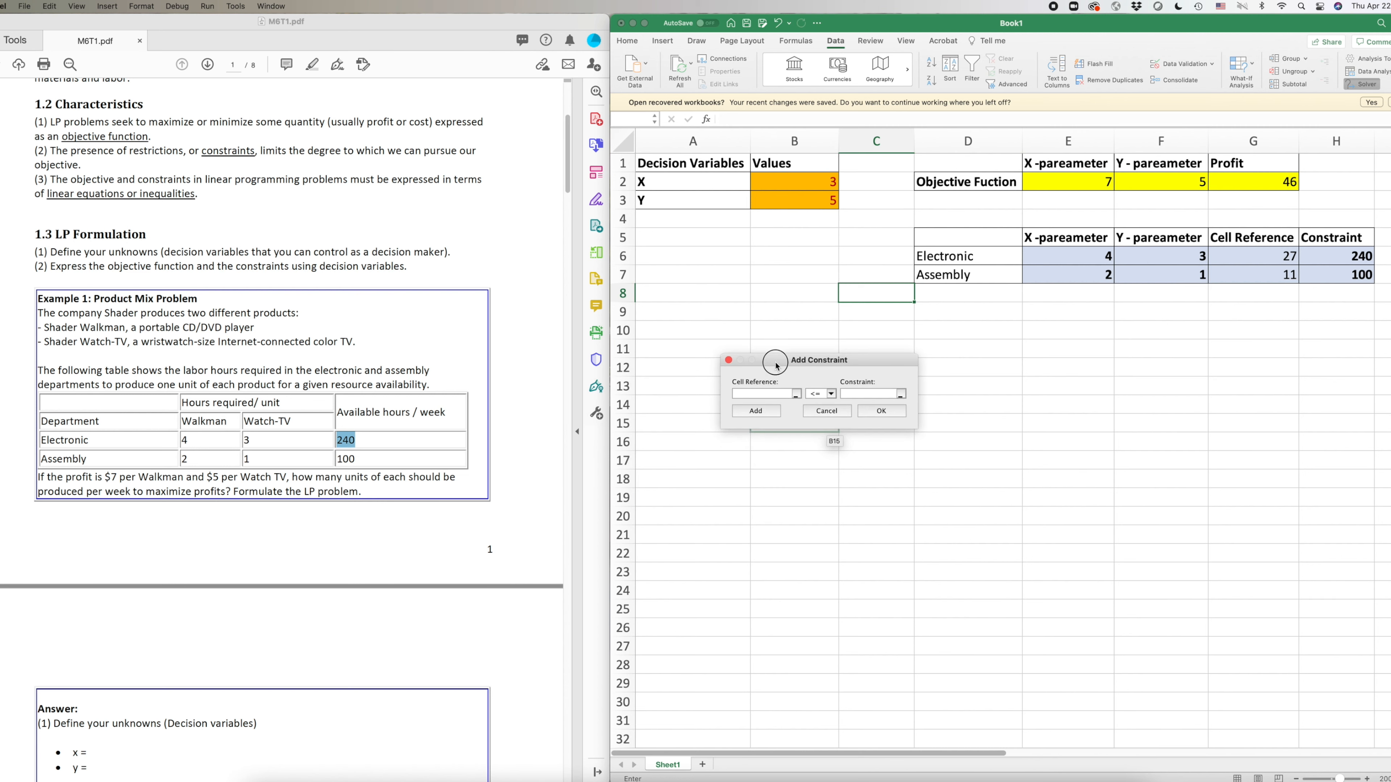
click(775, 394)
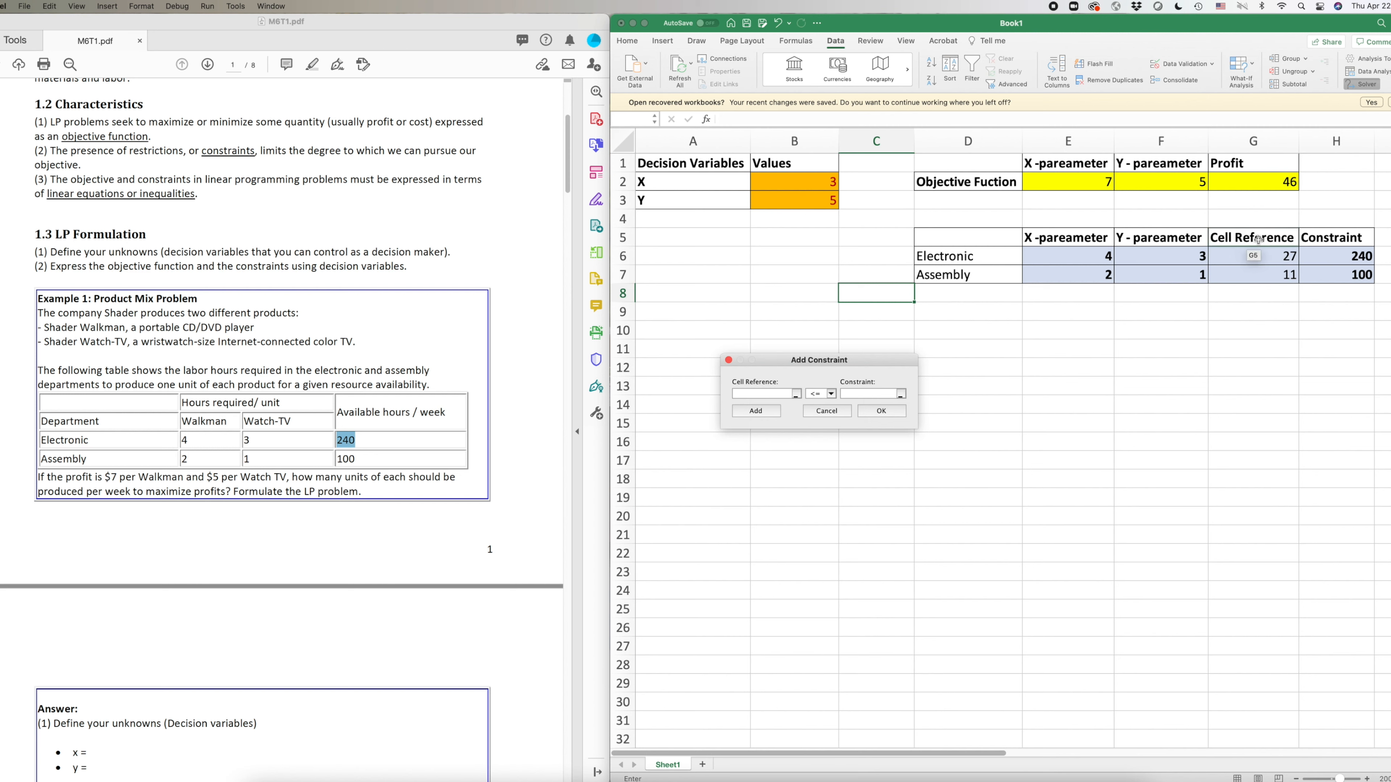
click(795, 396)
click(1251, 255)
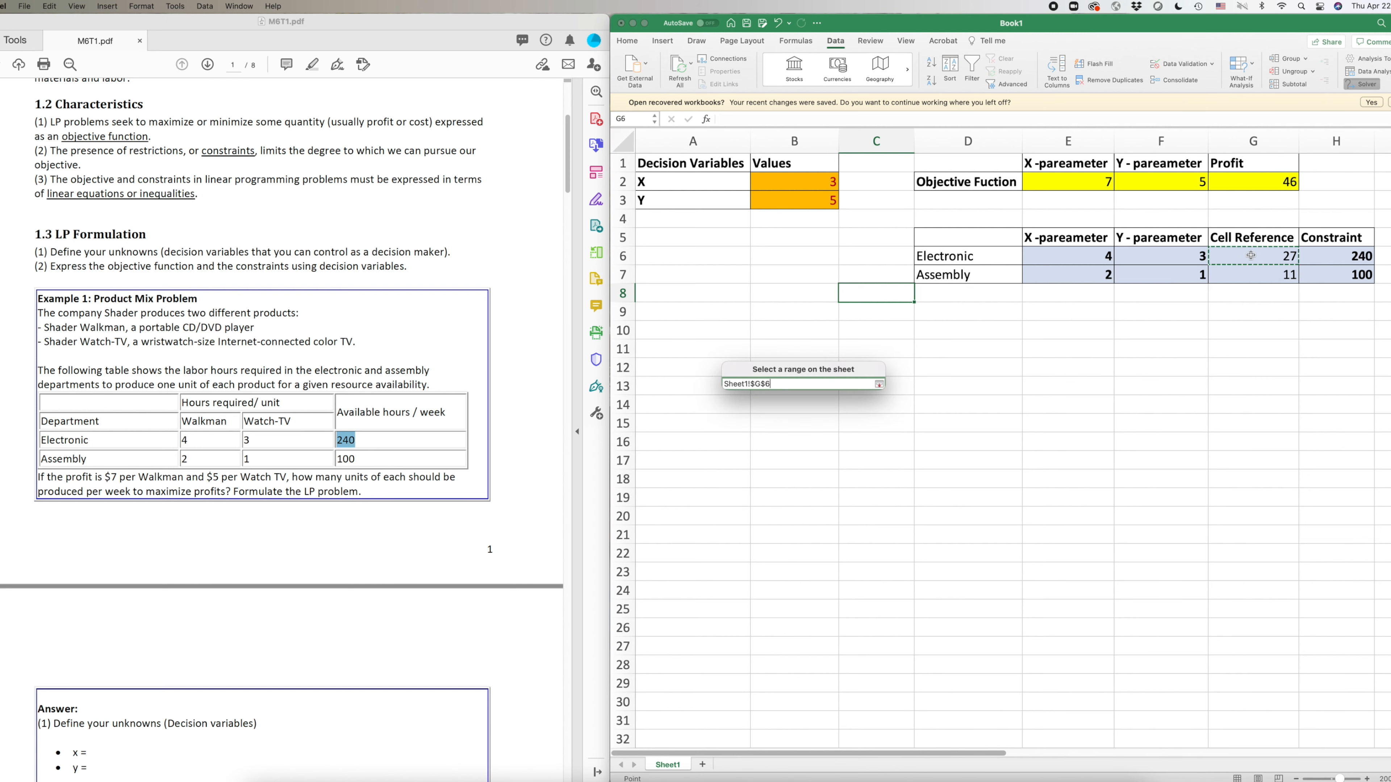
click(878, 384)
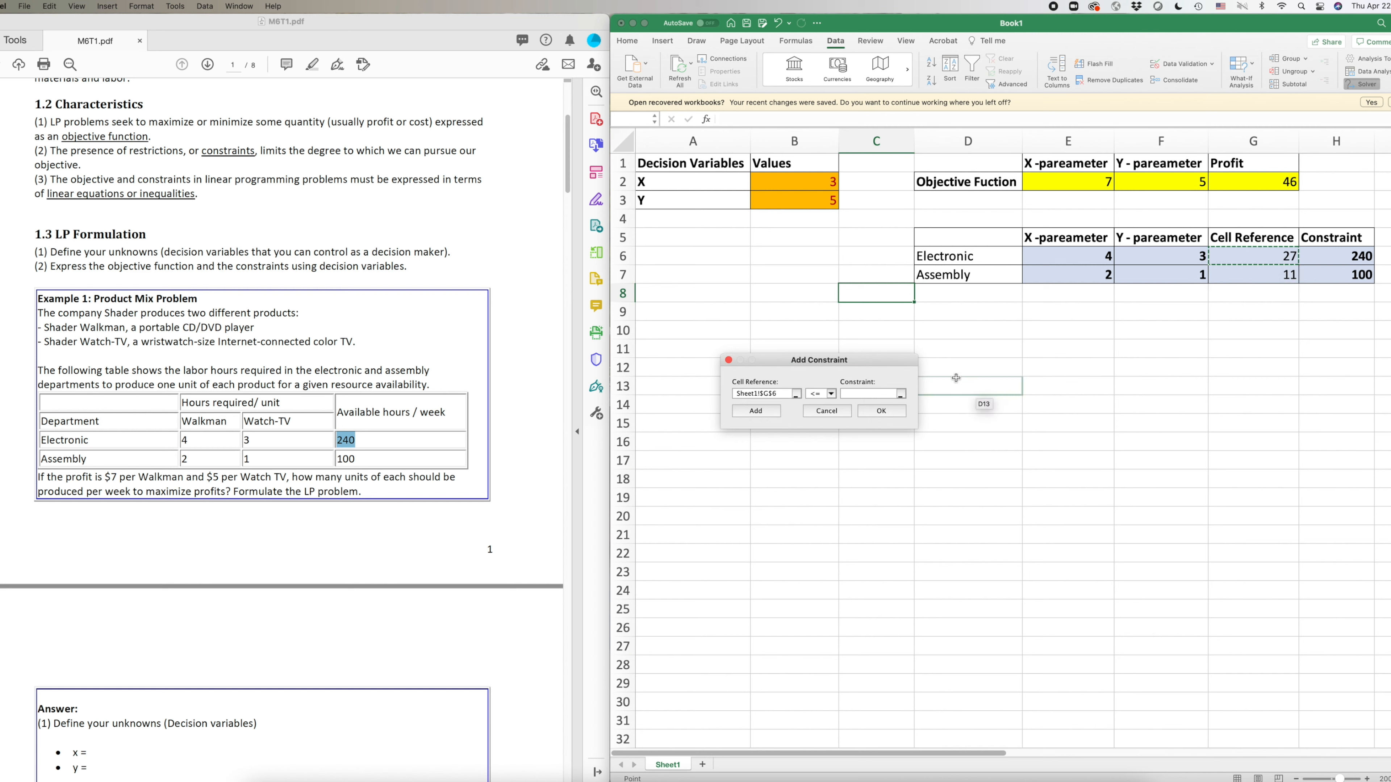
Set the Electronic constraint's relation to <= and its limit to cell H6
click(826, 393)
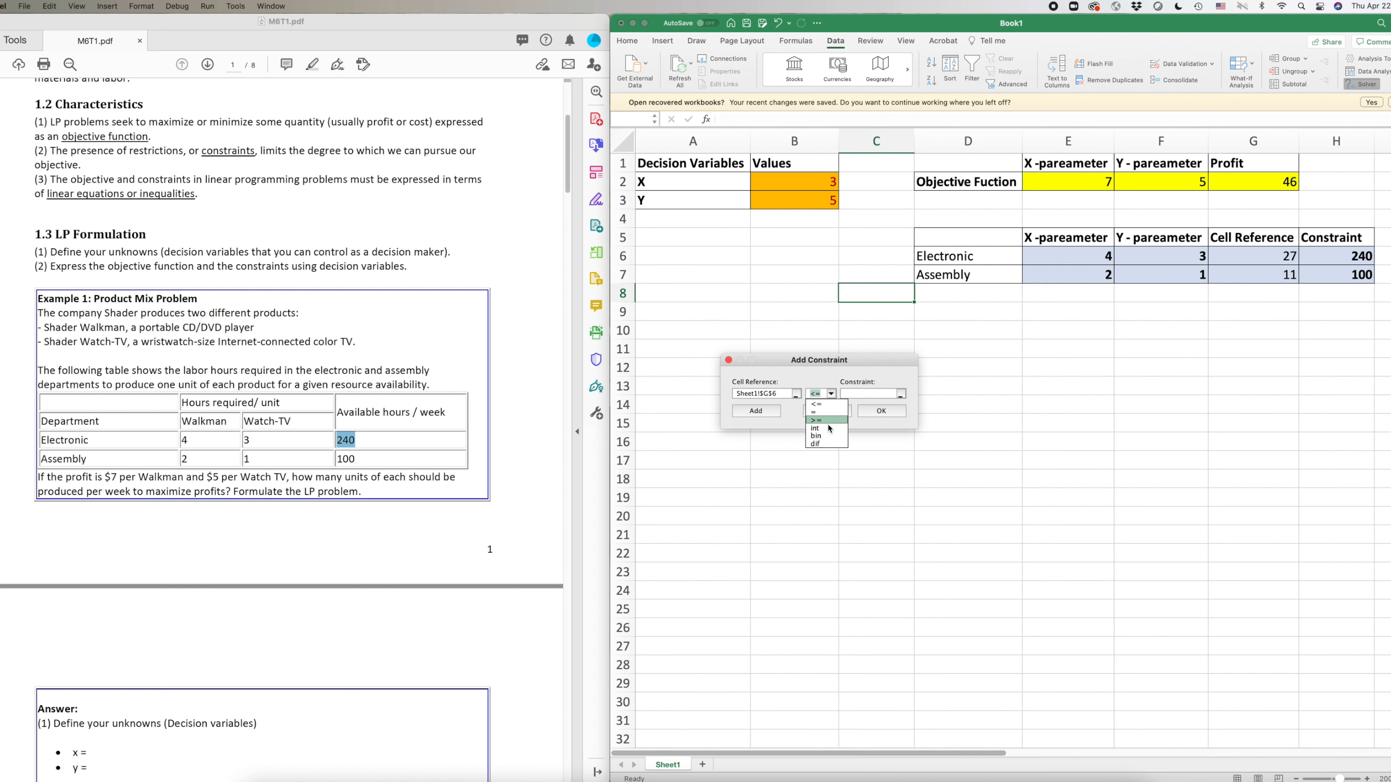
click(817, 404)
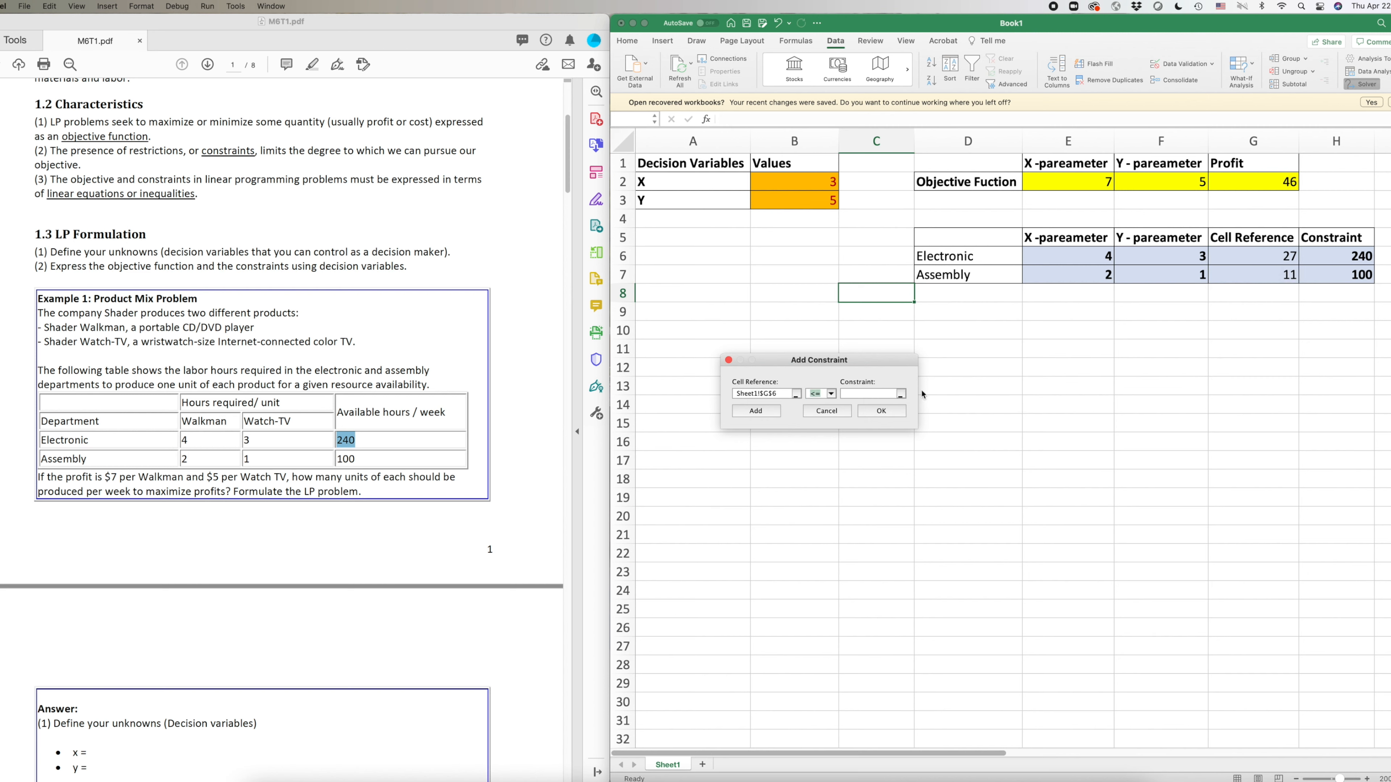
click(901, 396)
click(900, 395)
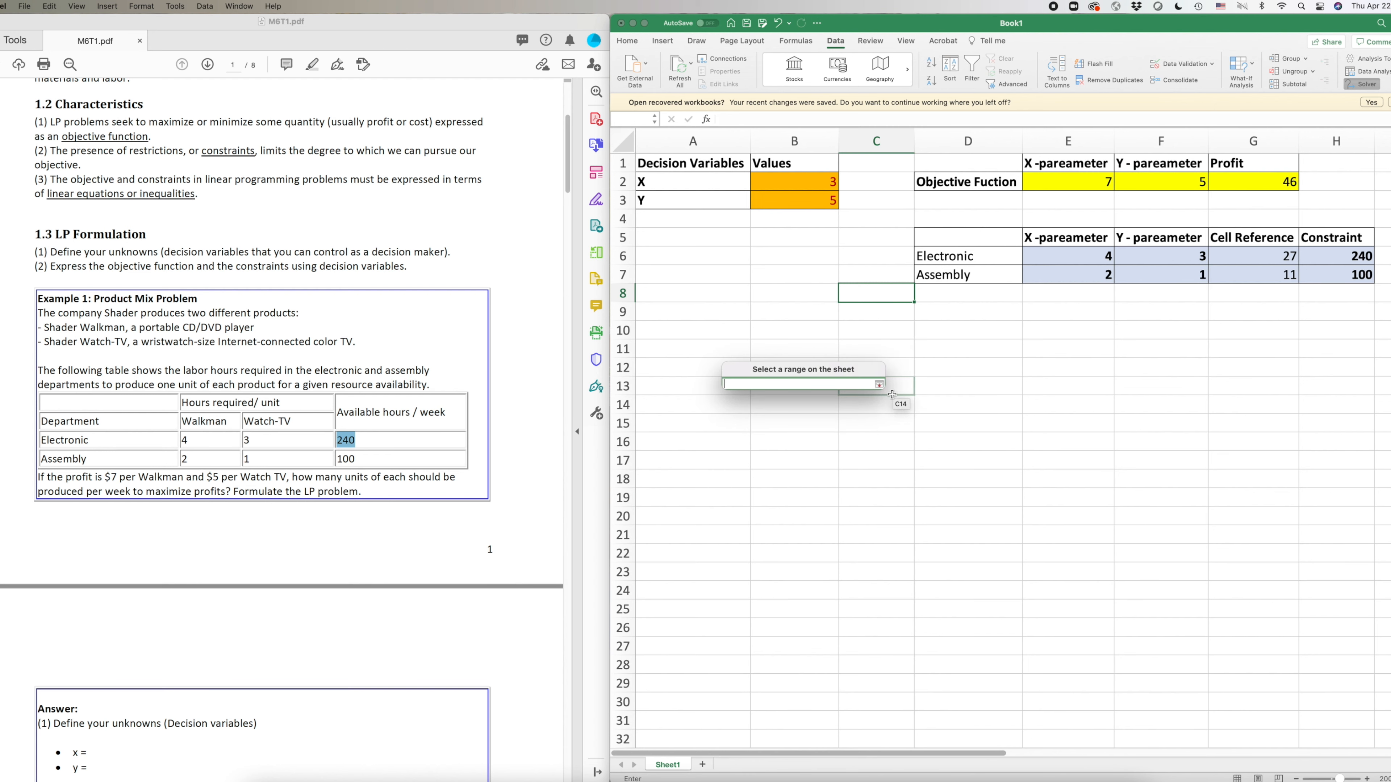
click(1315, 258)
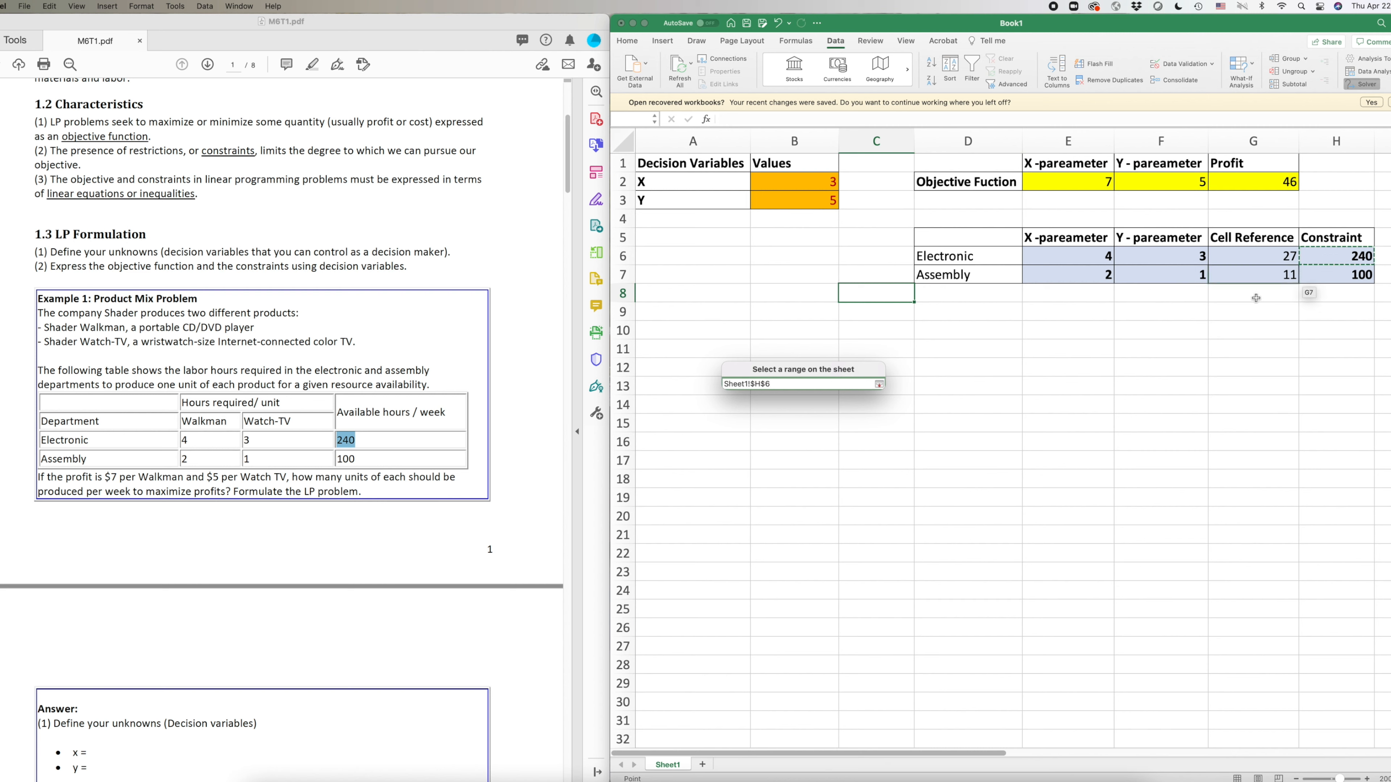
click(880, 385)
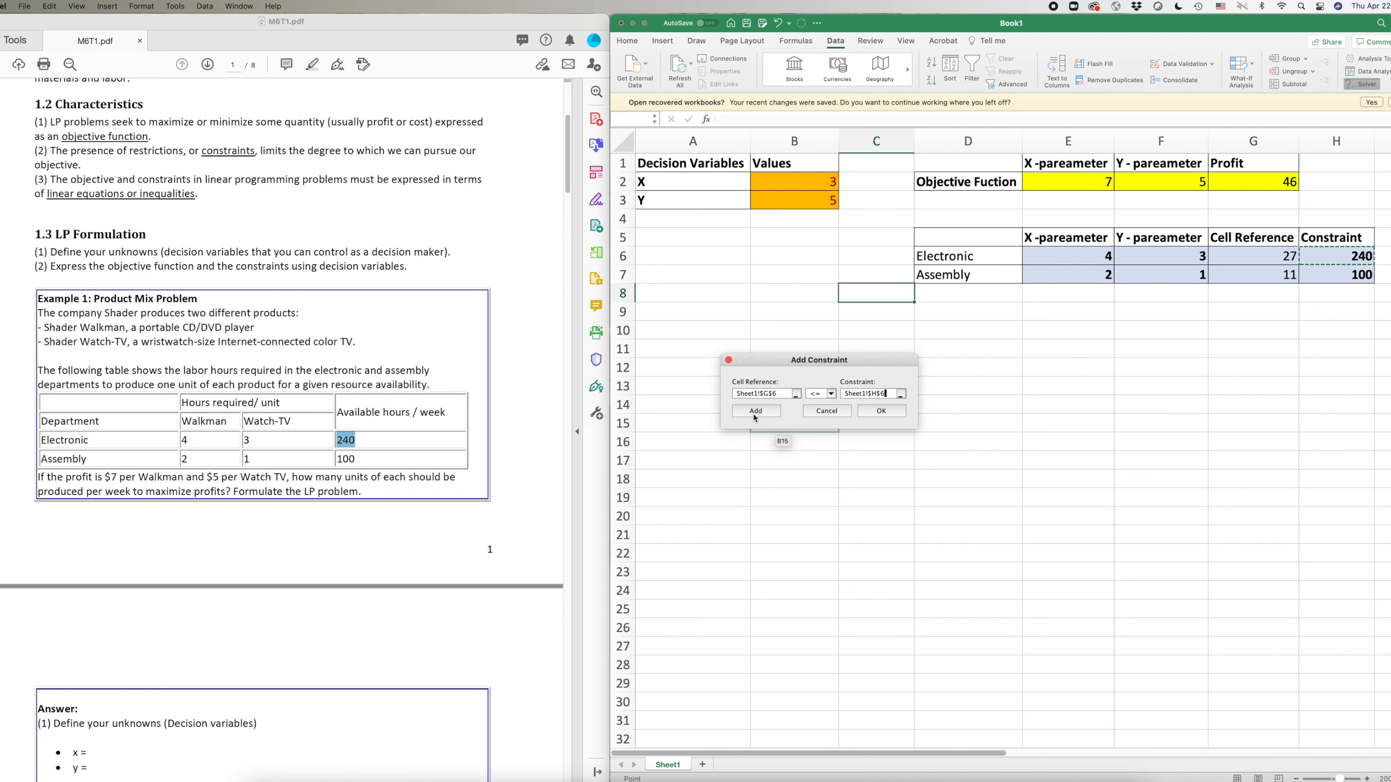
Confirm the Electronic constraint and start another Solver constraint with the Assembly row's cell G7 as its cell reference
click(897, 412)
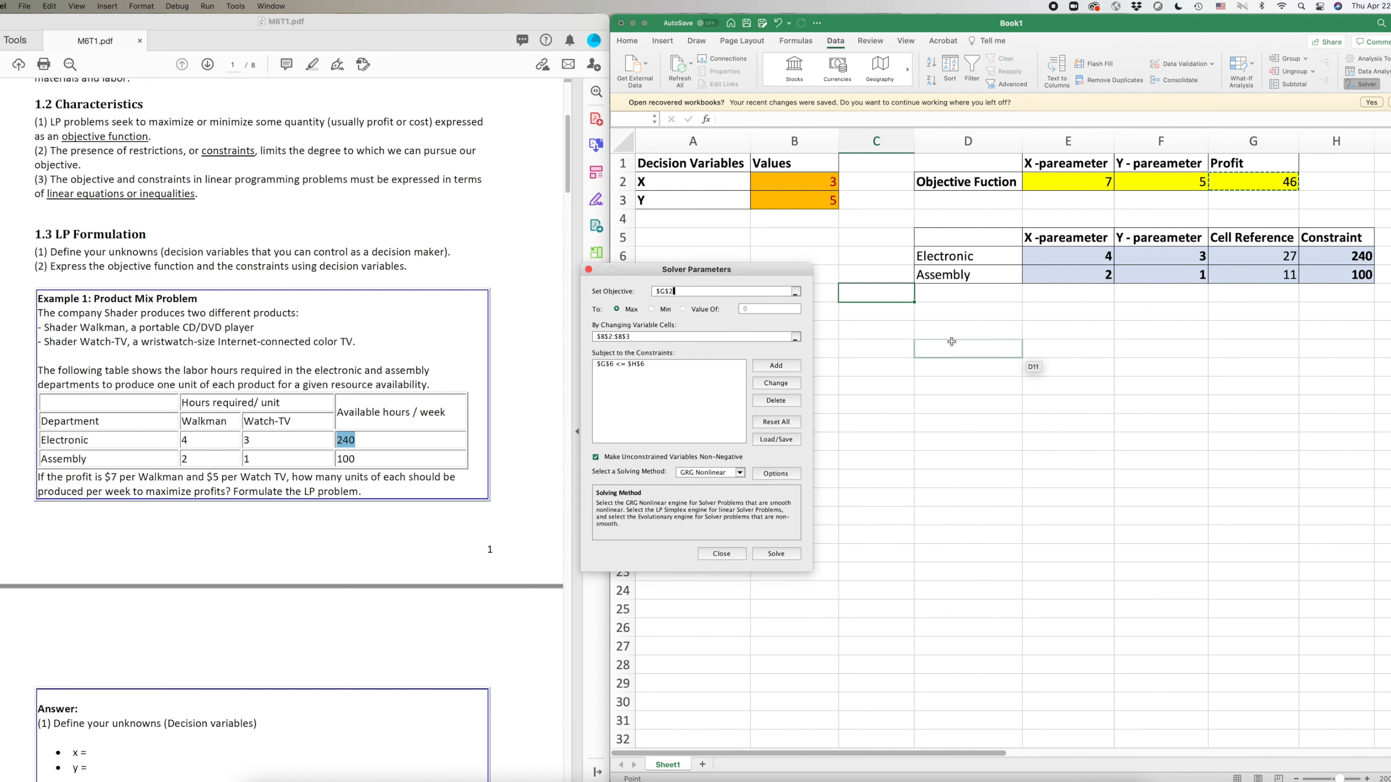
click(651, 365)
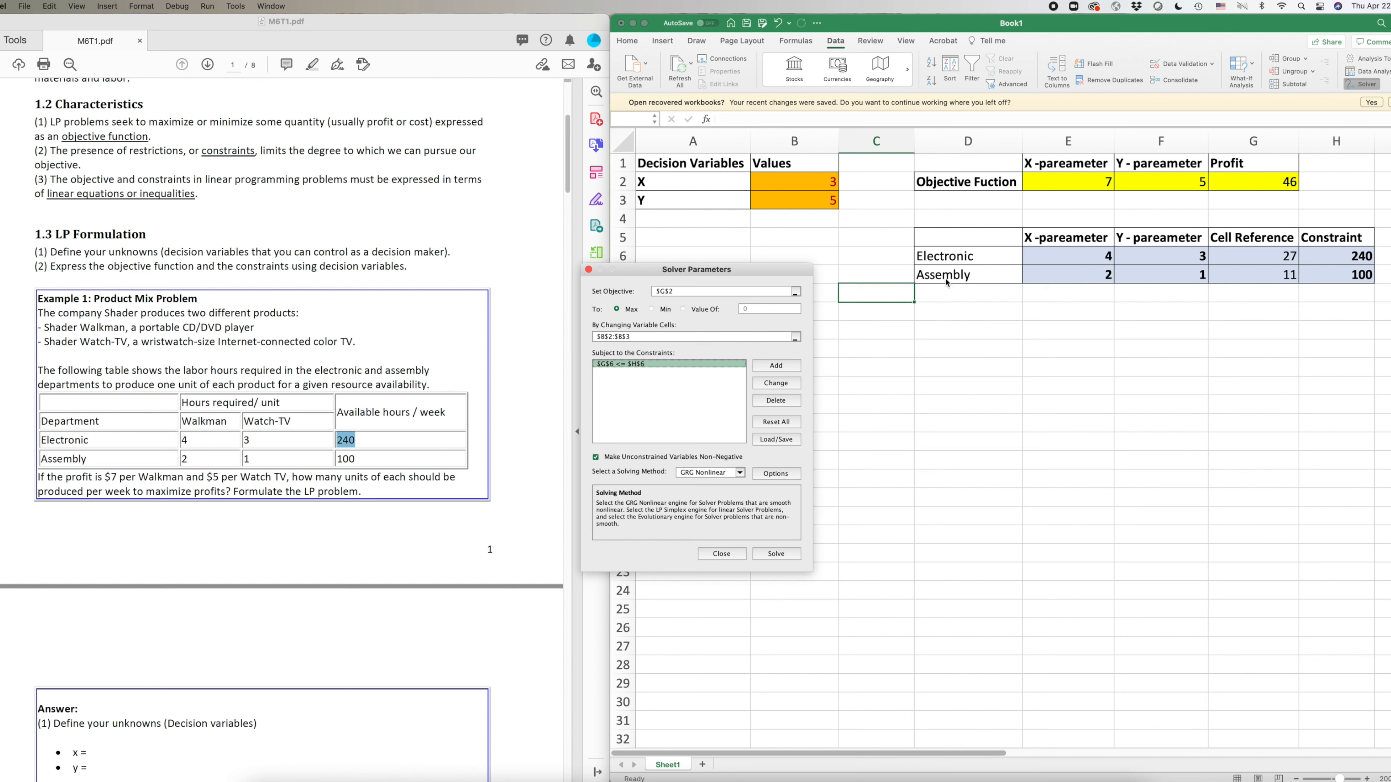
click(775, 365)
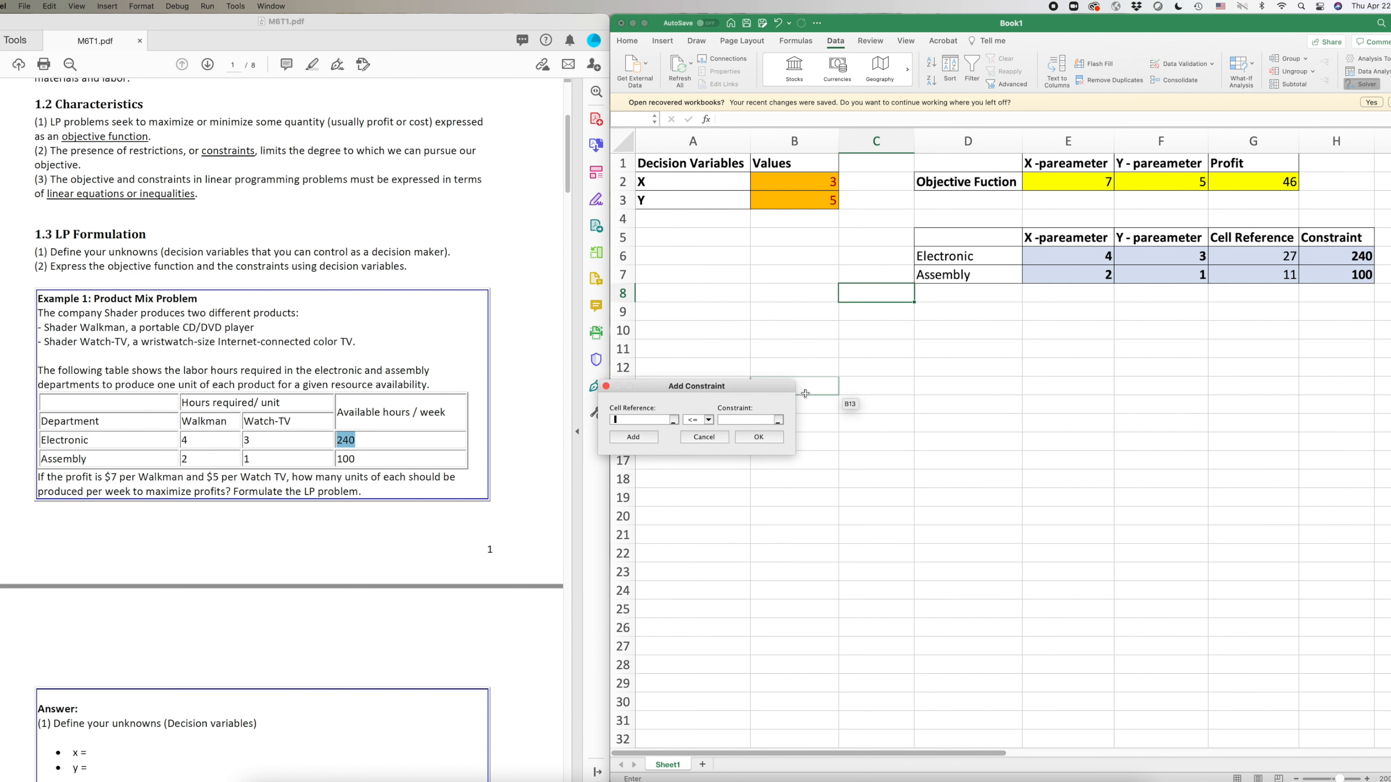
click(674, 422)
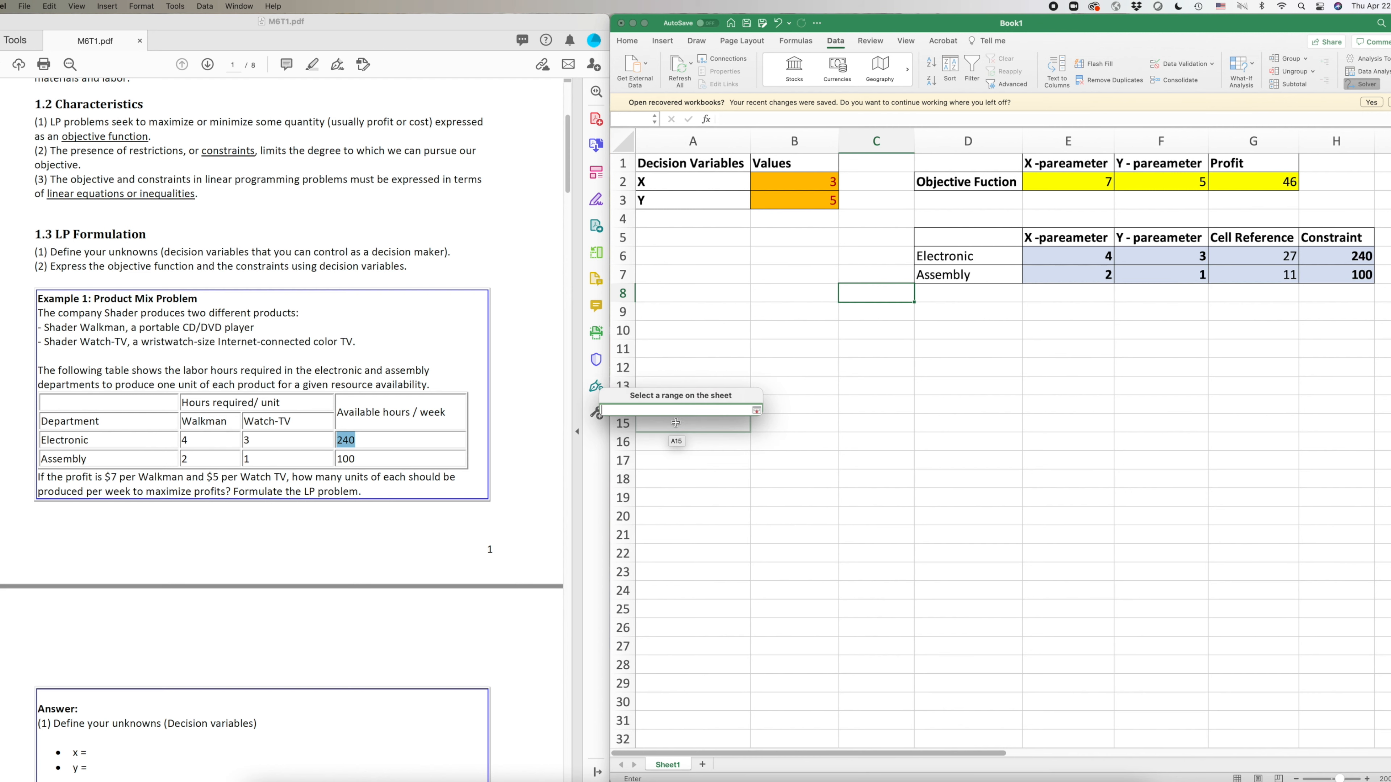
click(757, 413)
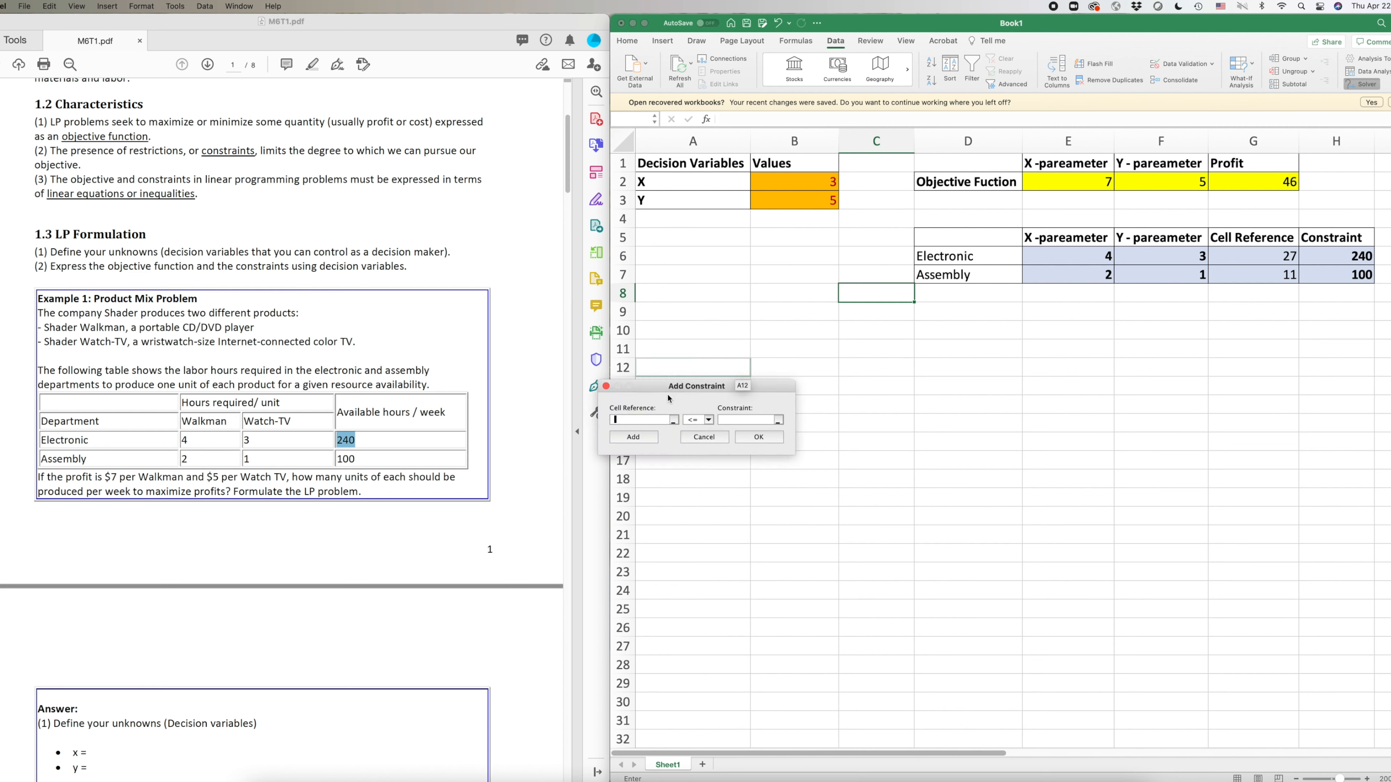
click(674, 420)
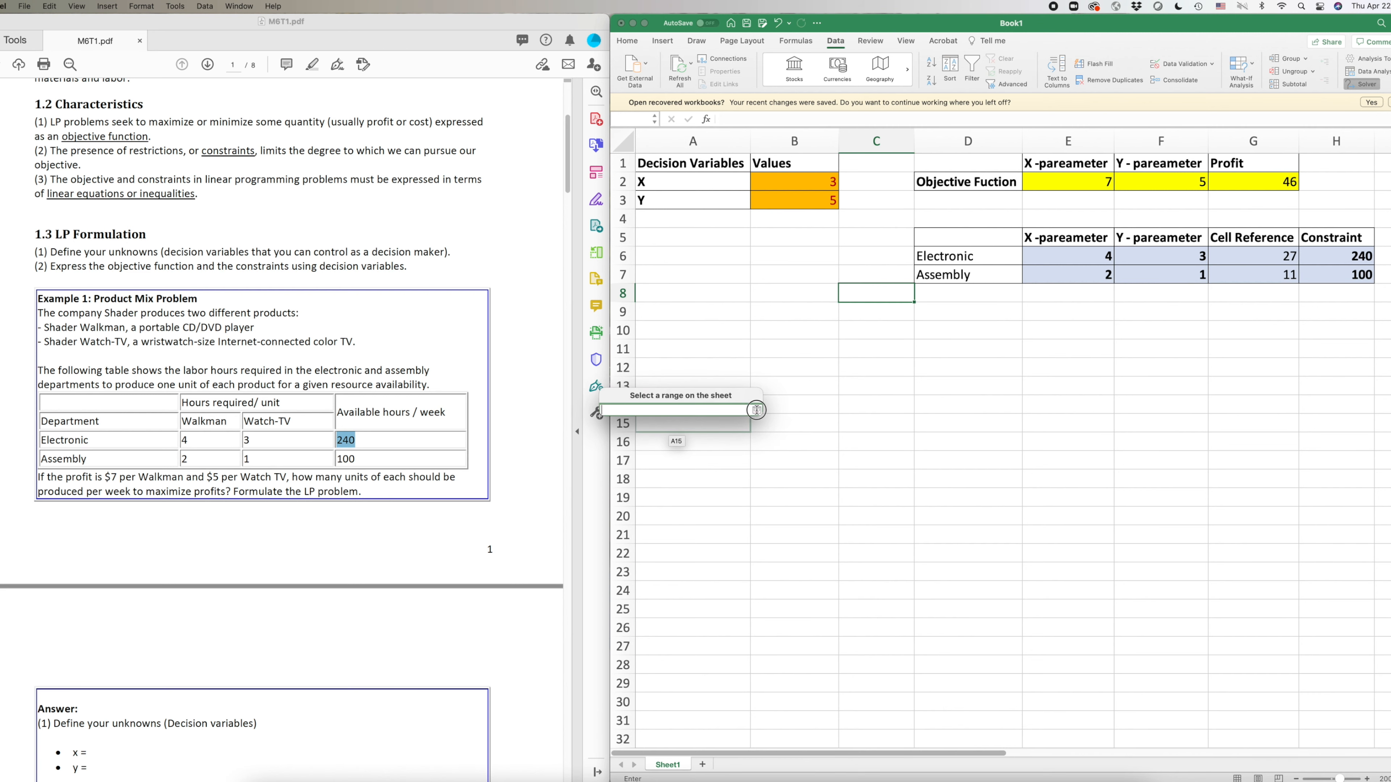
click(756, 410)
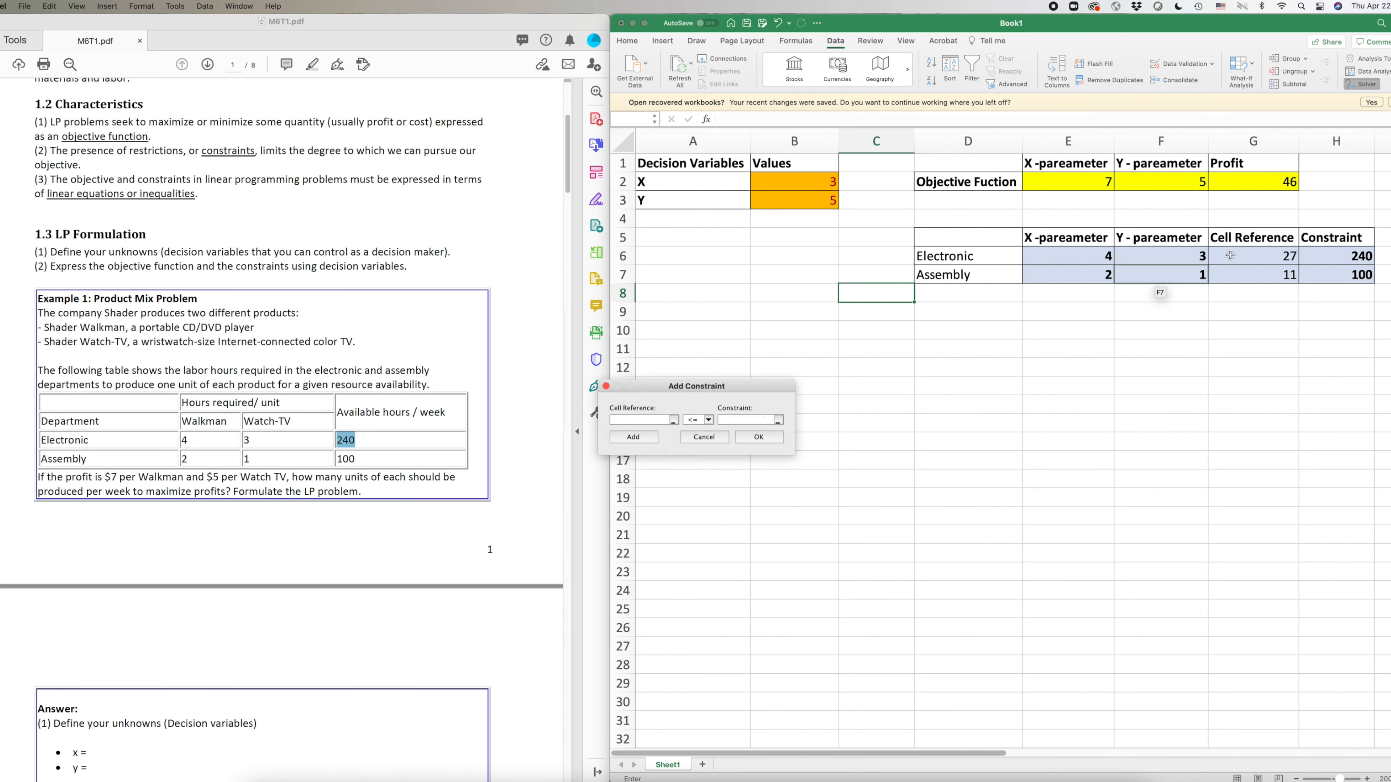
click(674, 420)
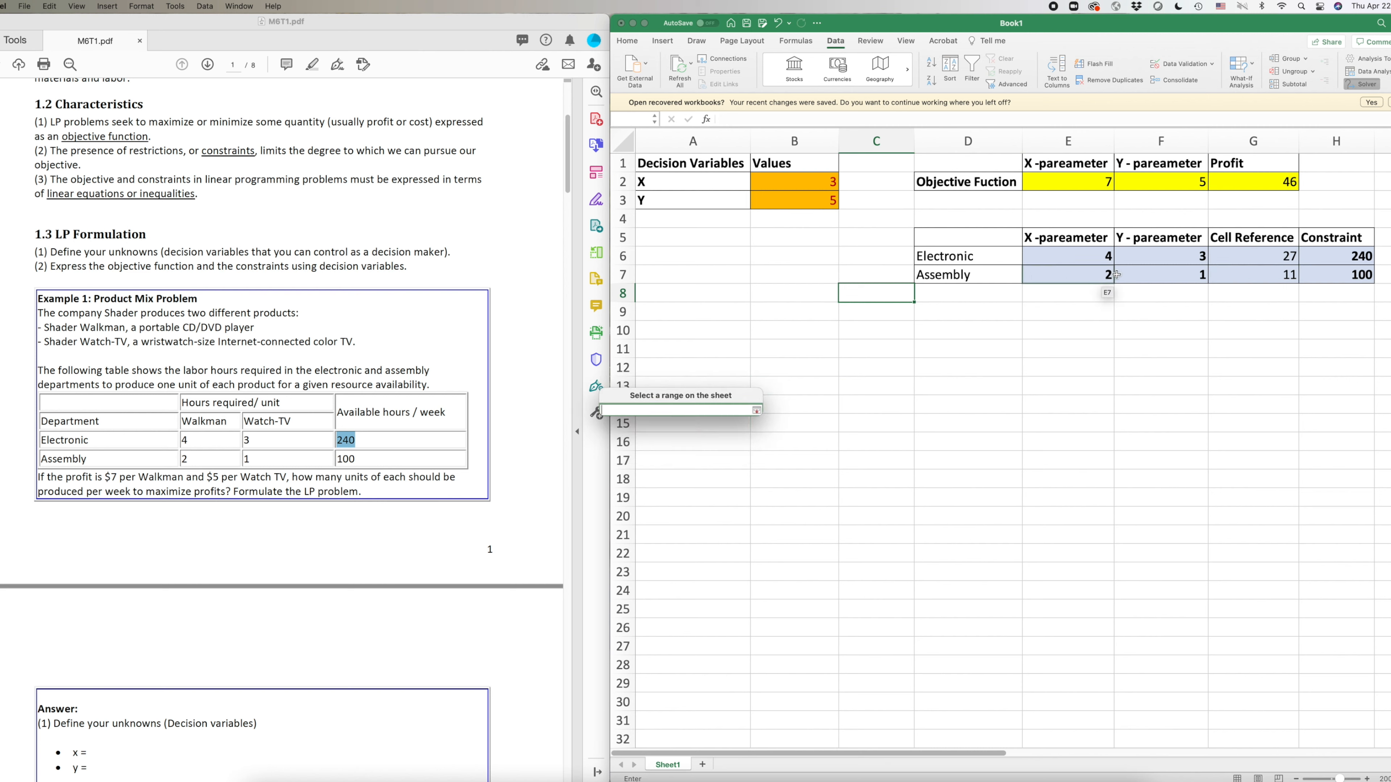
click(1272, 275)
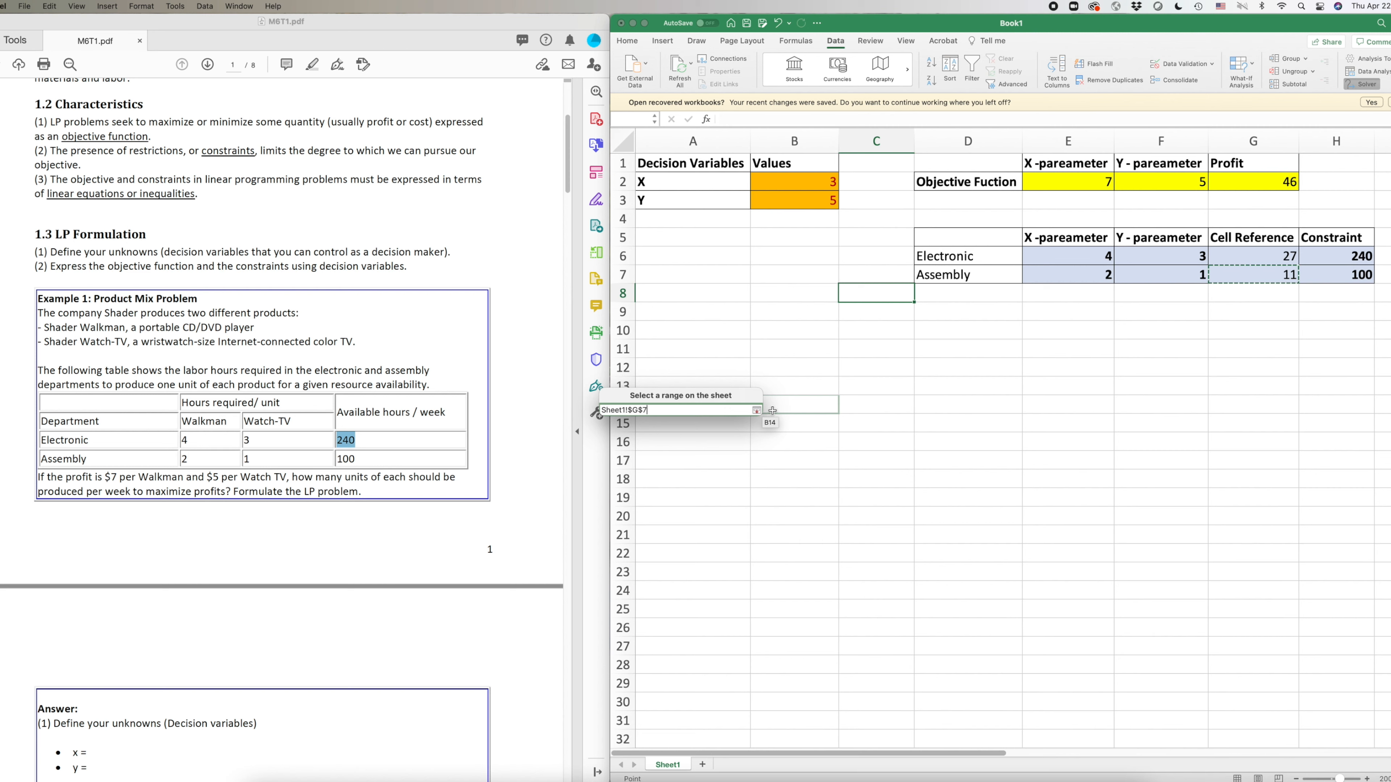
click(756, 409)
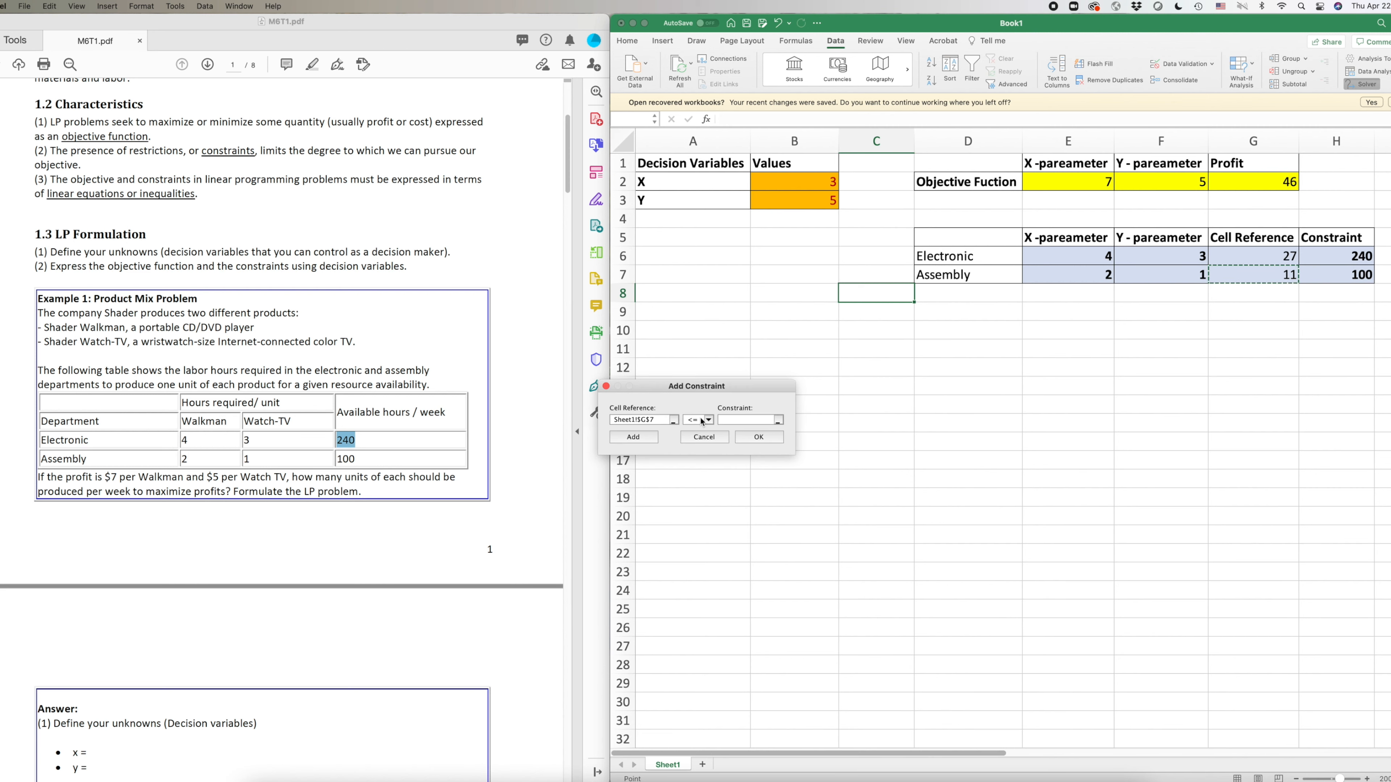
Set the limit of the Assembly constraint to cell H7 with the <= relation and add it to Solver
click(778, 421)
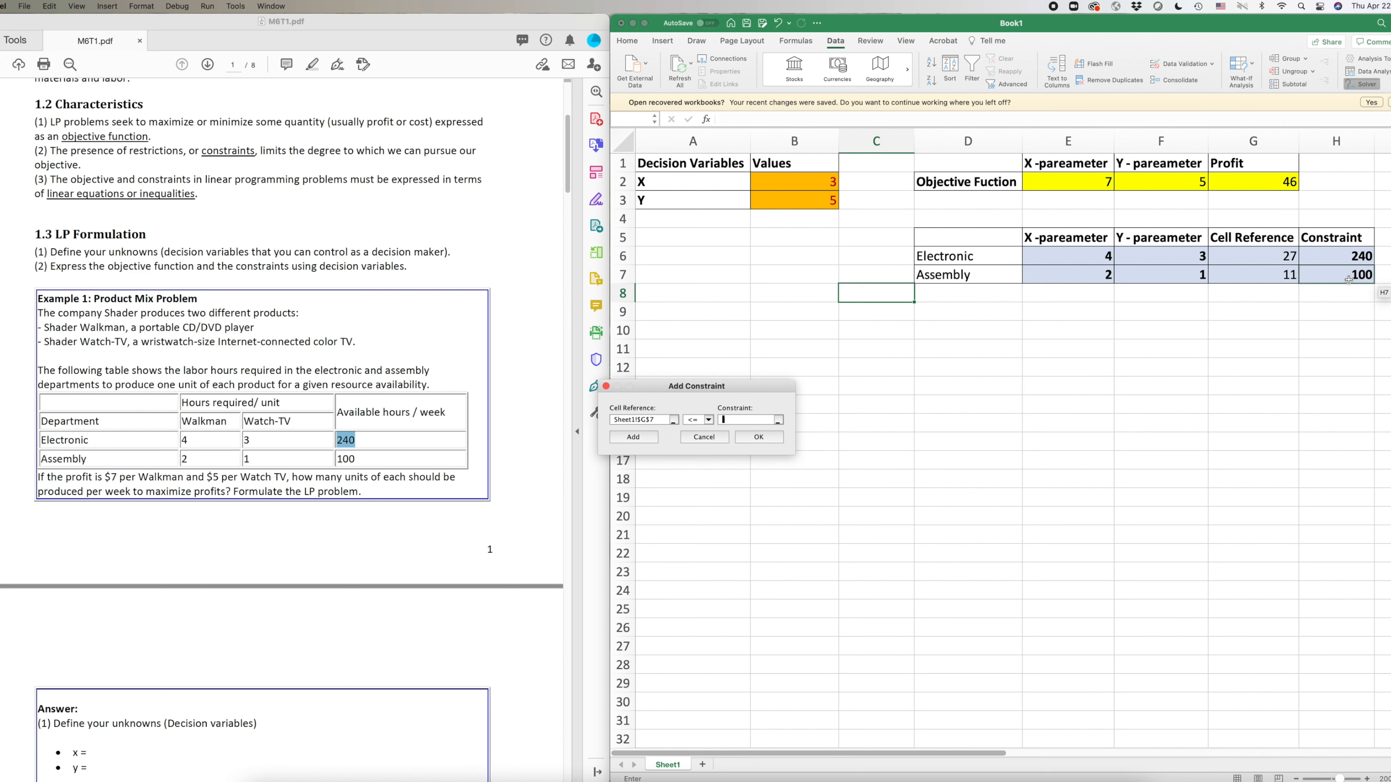
click(778, 420)
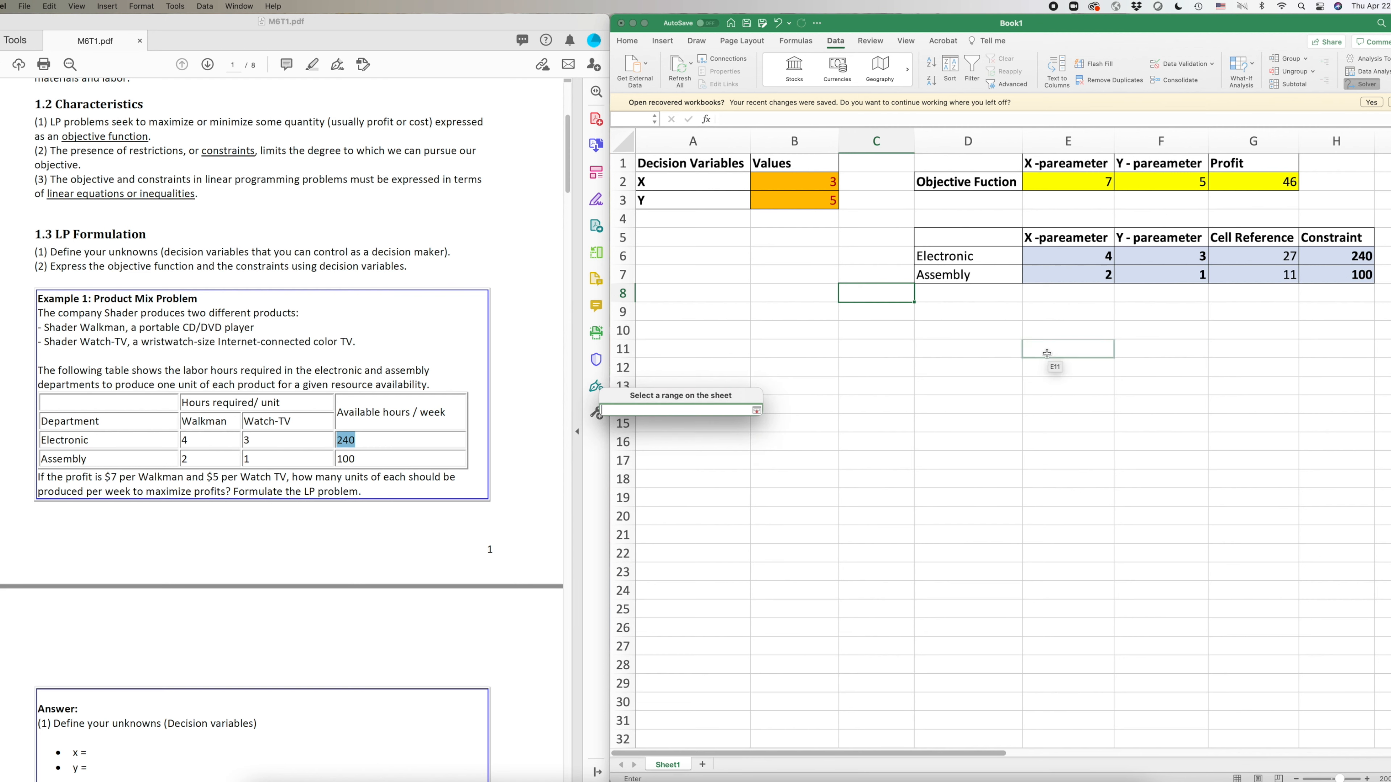
click(1338, 274)
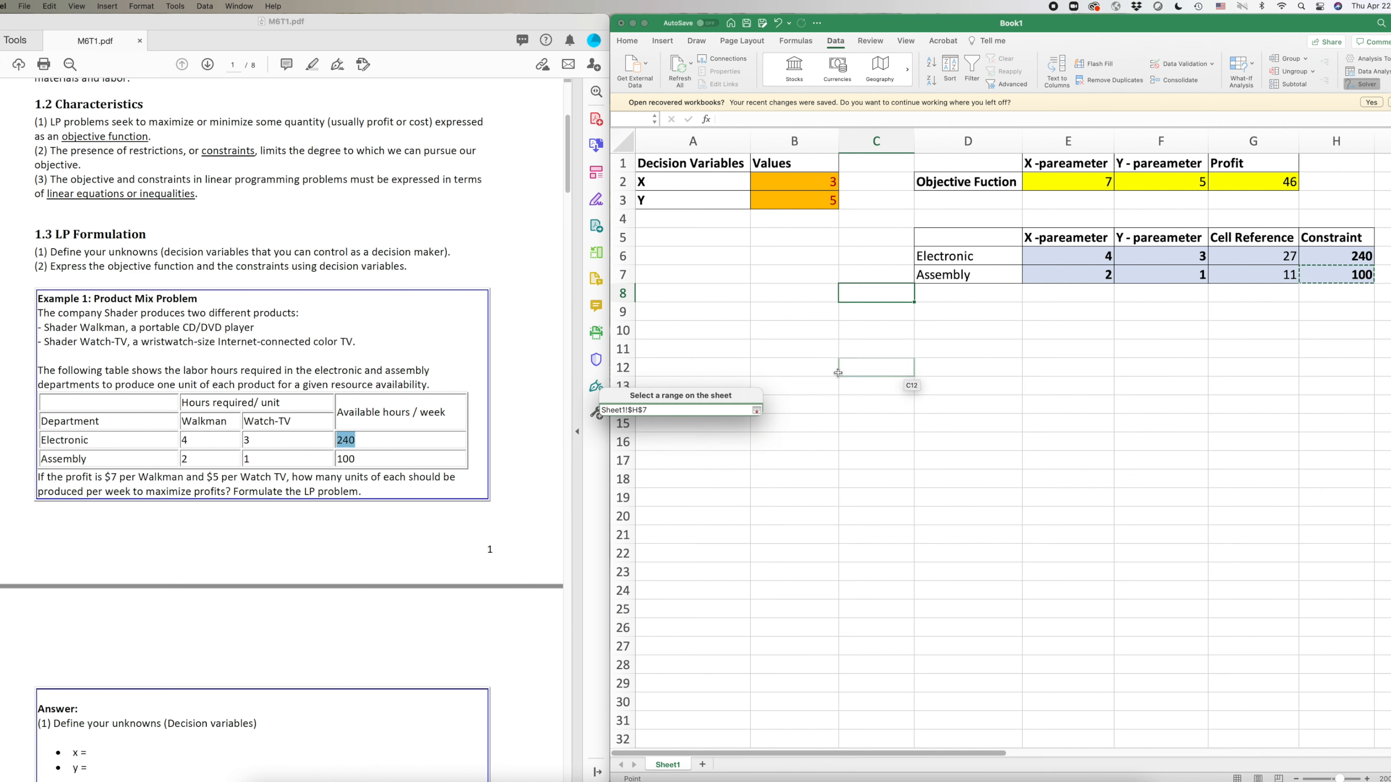
click(756, 410)
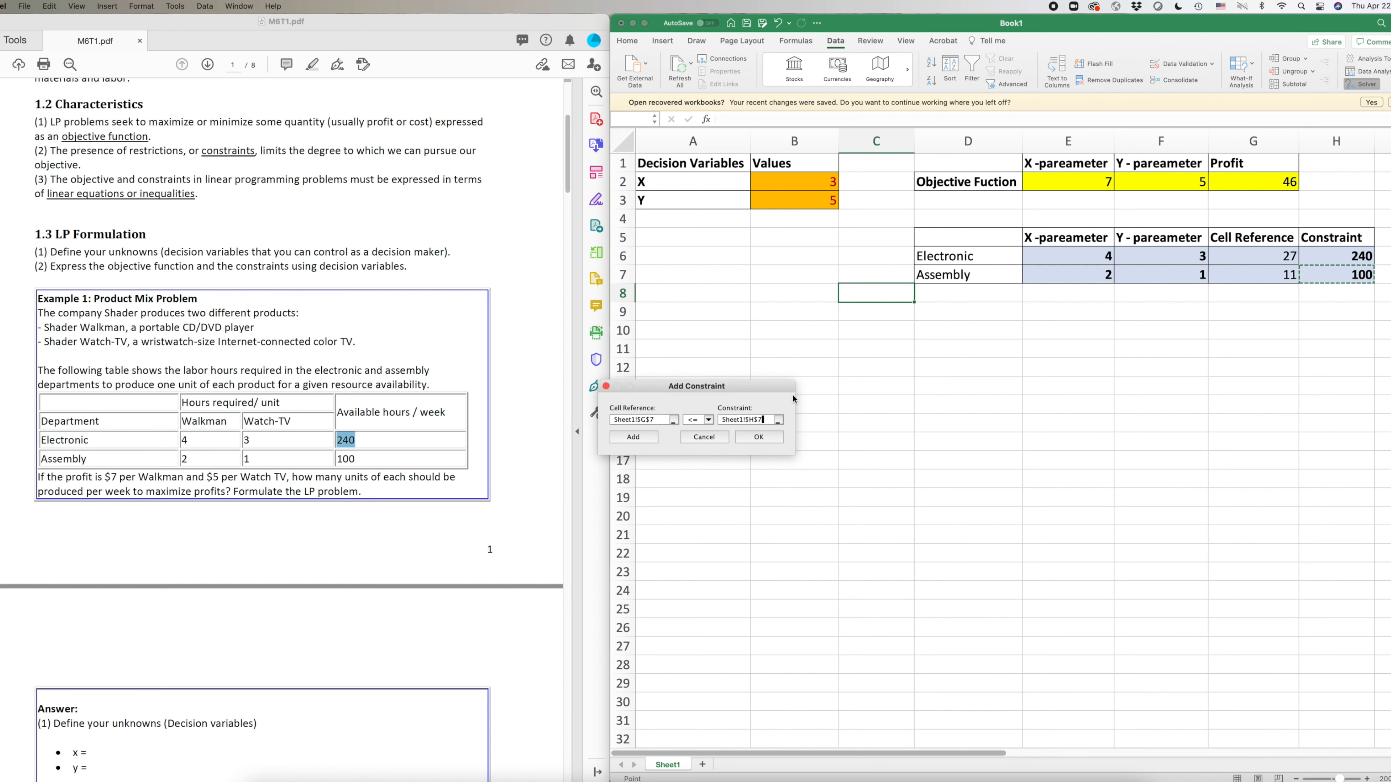
click(772, 442)
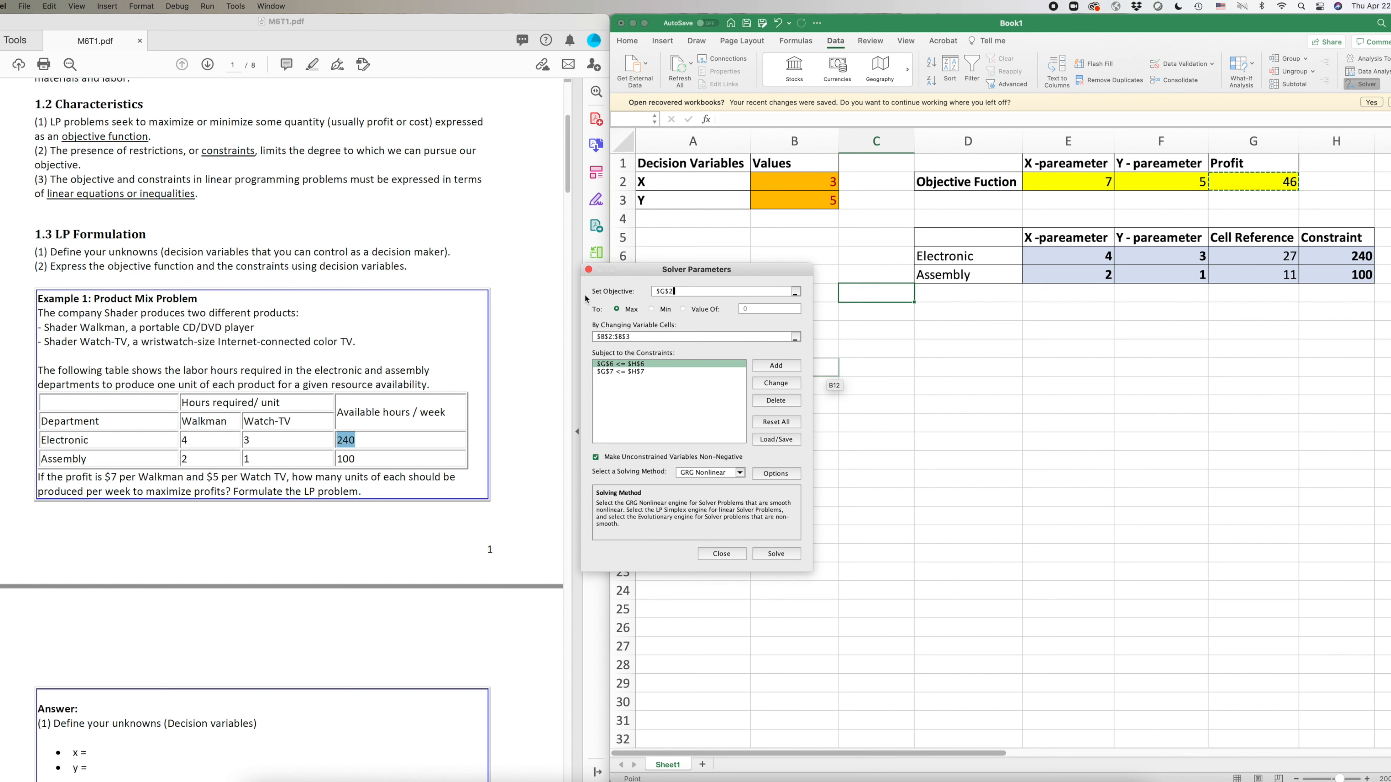
Select Simplex LP as the solving method and solve the product mix model
drag(643, 269, 716, 284)
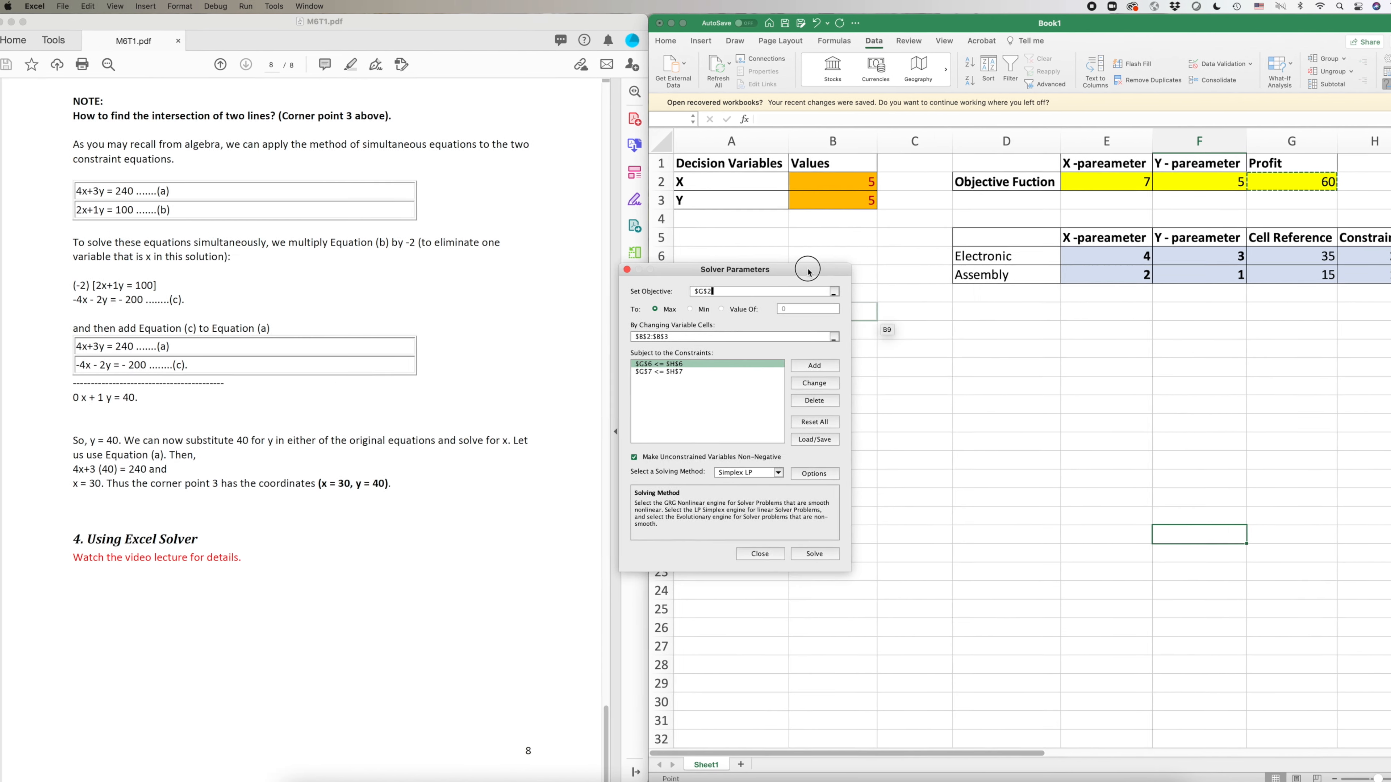
drag(801, 266, 904, 269)
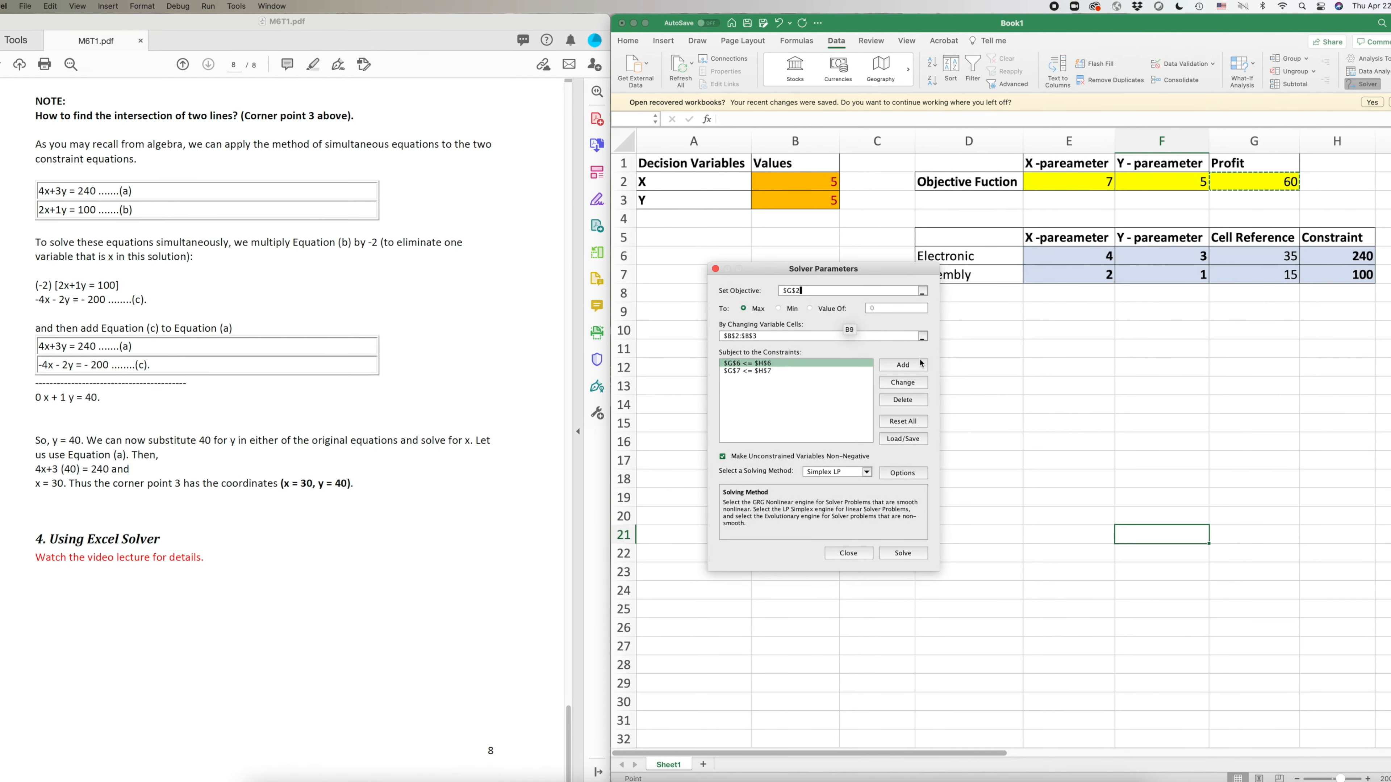
click(859, 472)
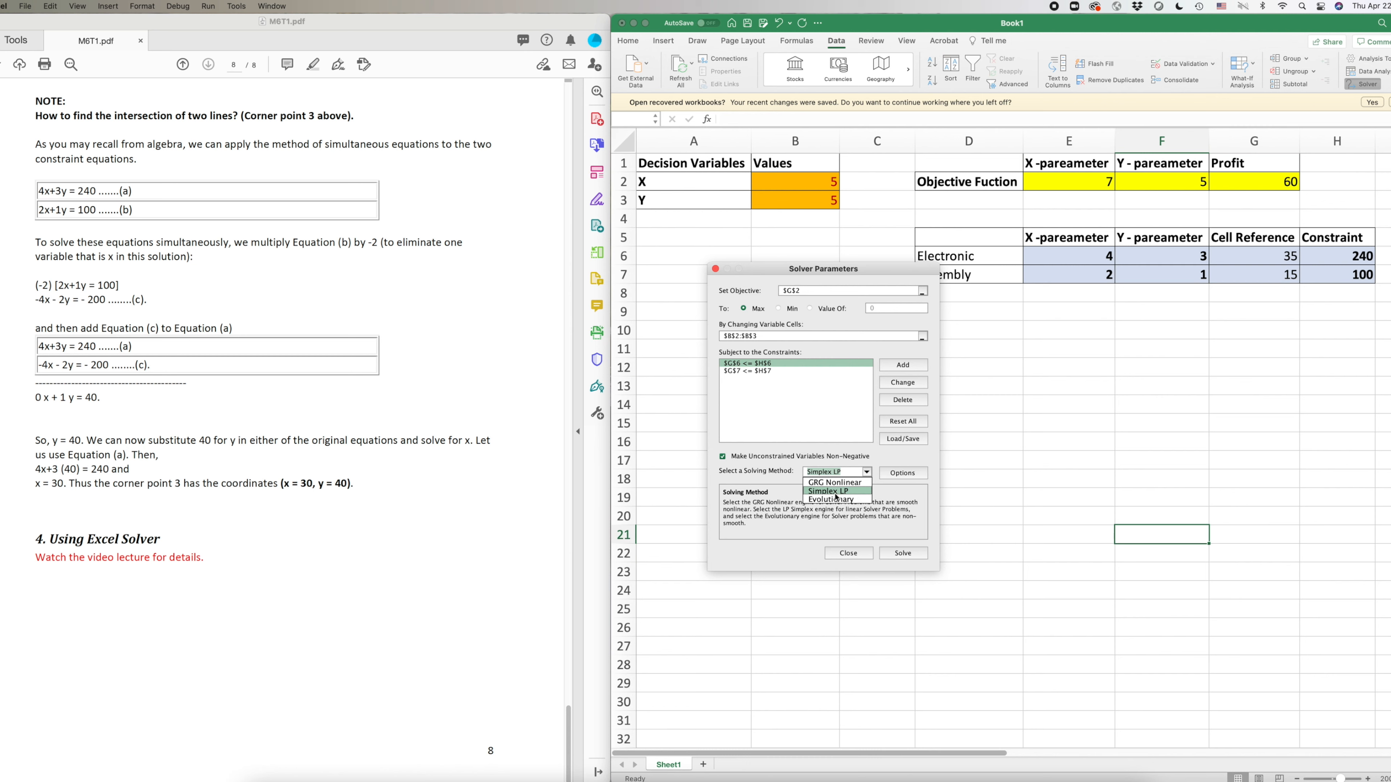
click(836, 495)
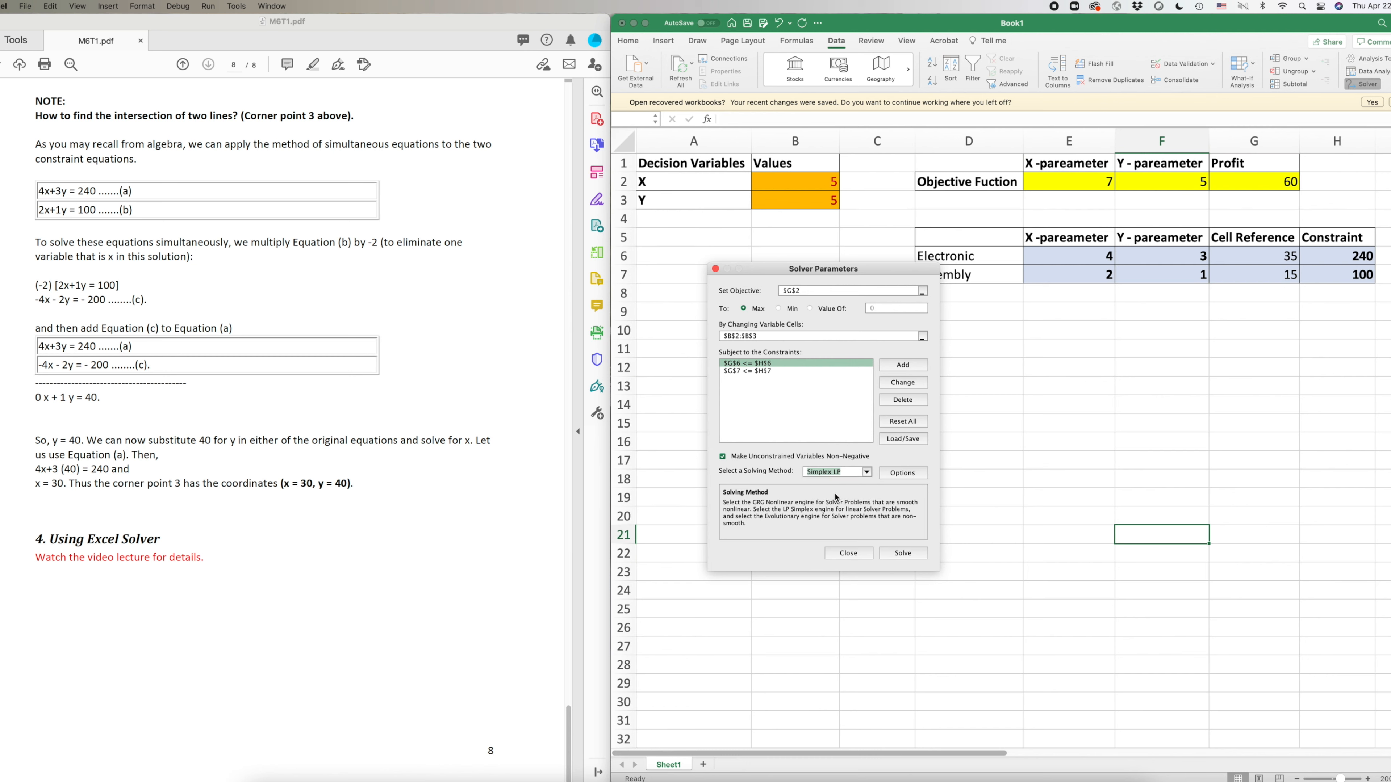
click(901, 557)
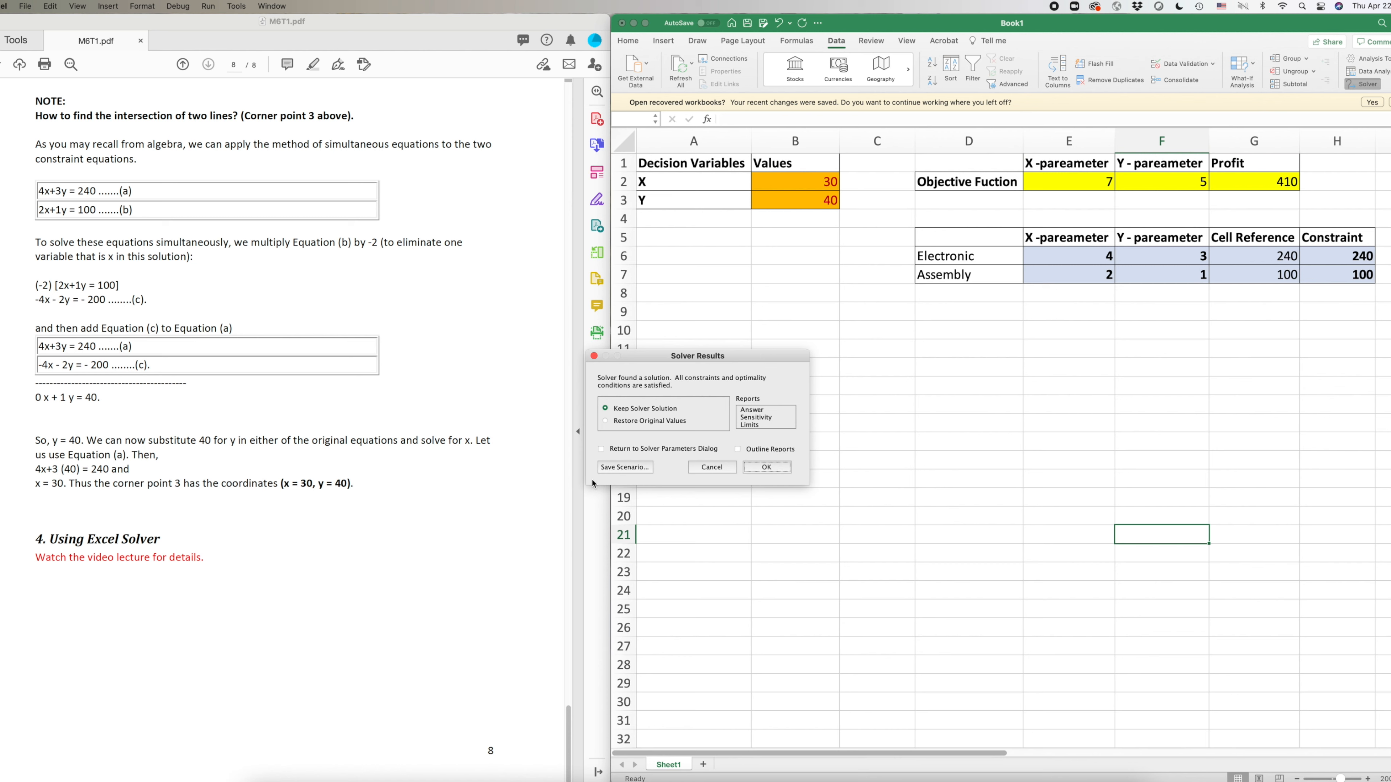
Keep the Solver solution and generate the Answer, Sensitivity and Limits reports
drag(754, 362, 827, 337)
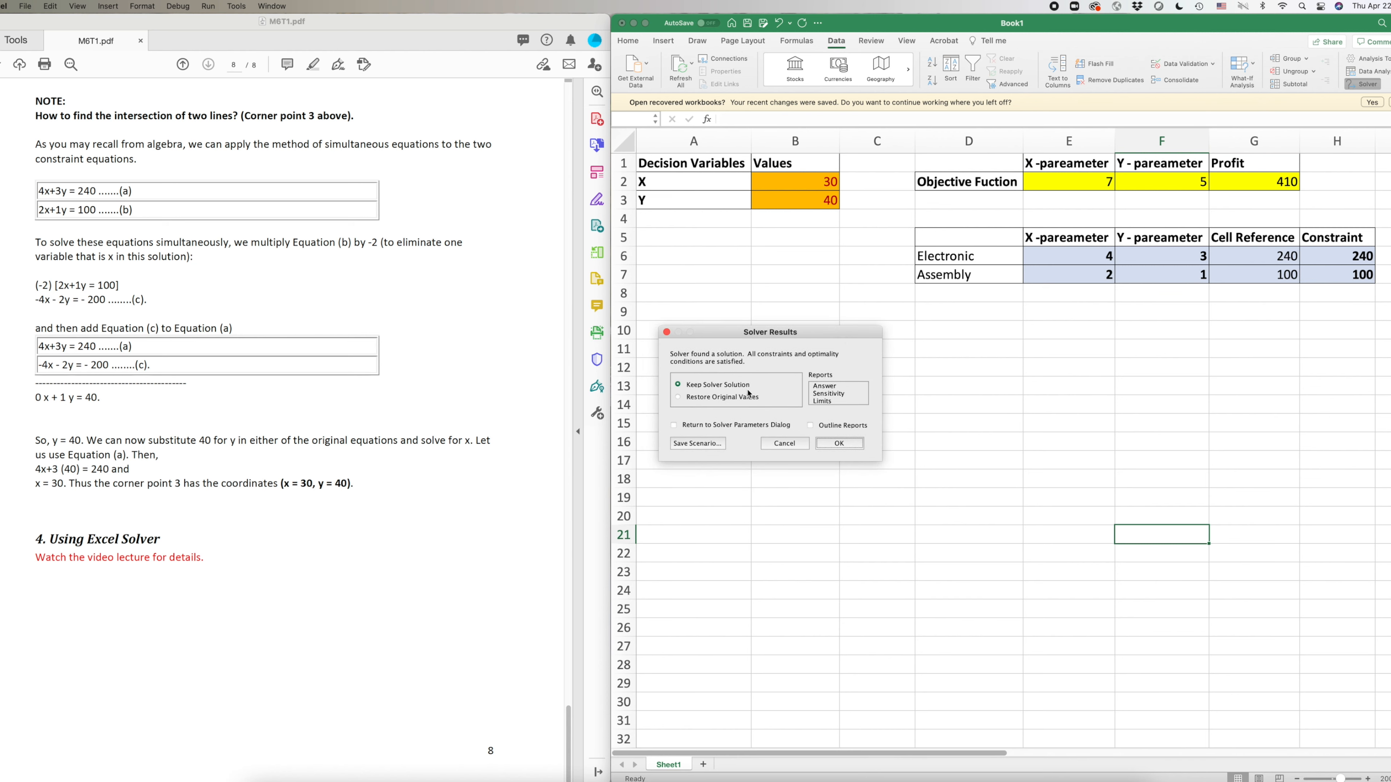
click(824, 386)
shift+click(827, 393)
shift+click(826, 403)
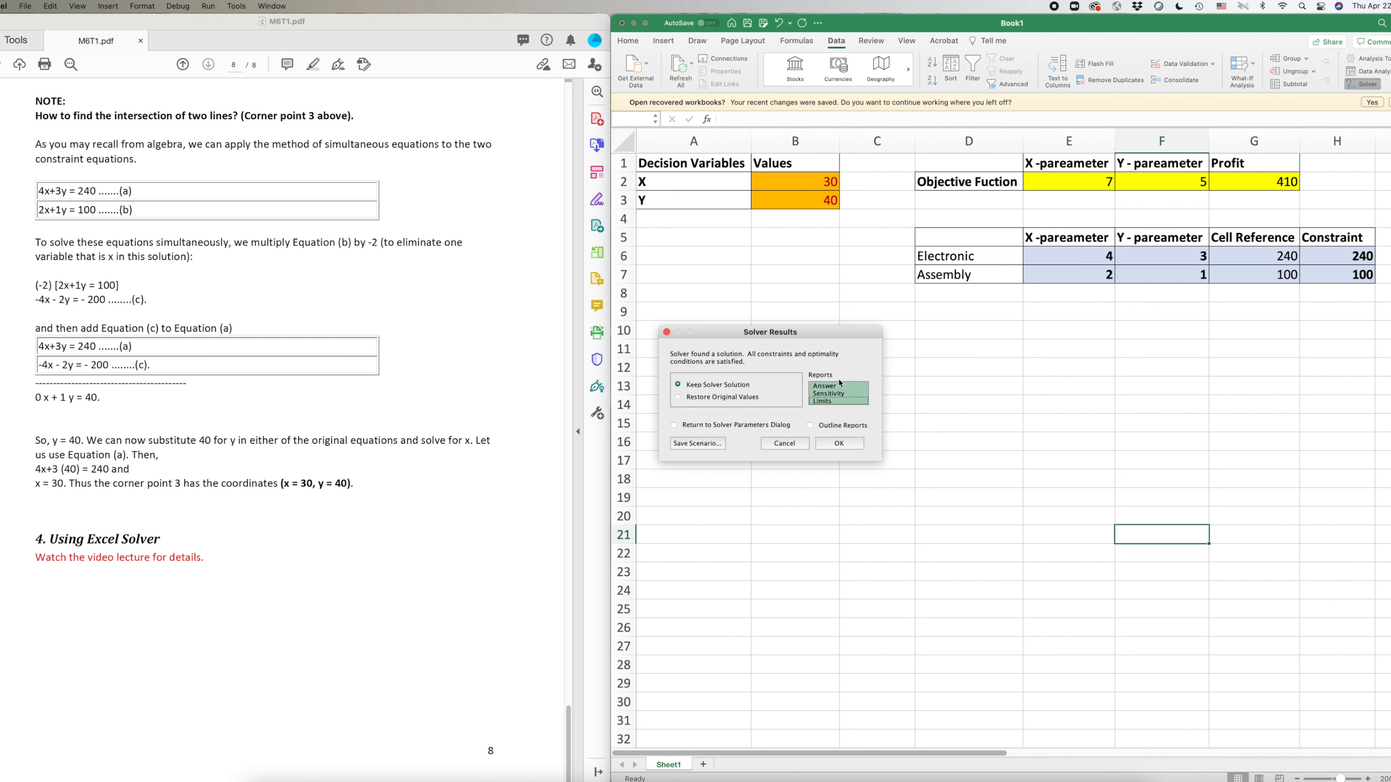
click(841, 447)
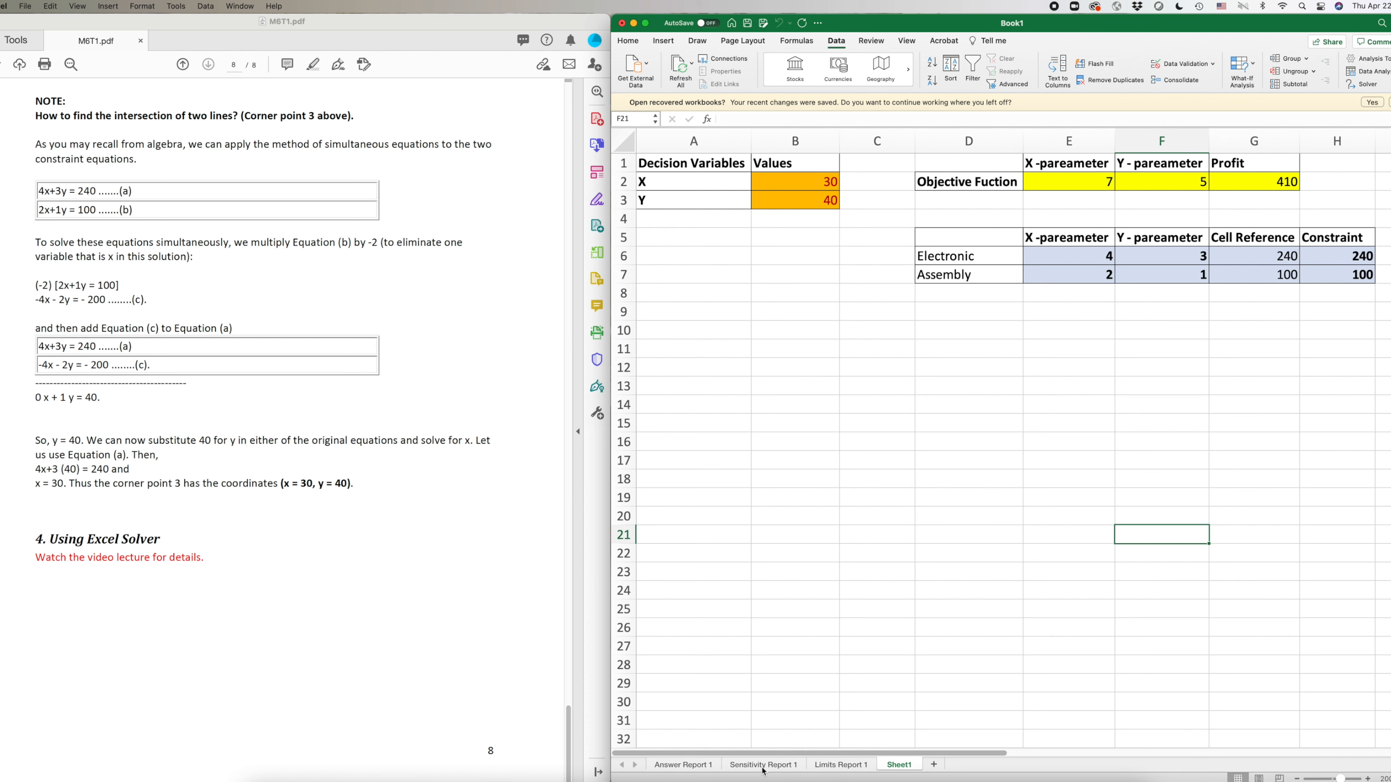
Look through the Answer, Sensitivity and Limits reports and compare them with the solved model on Sheet1
click(762, 768)
click(691, 767)
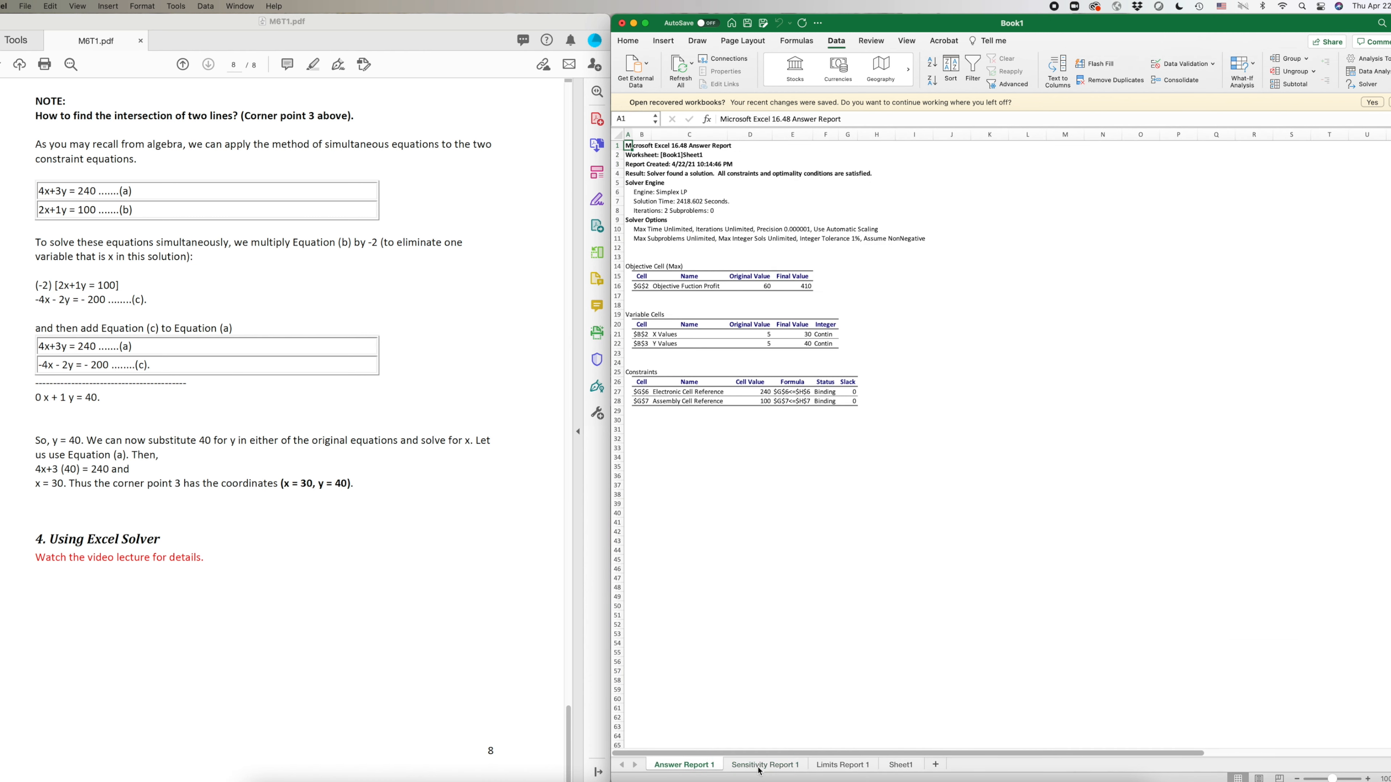
click(908, 770)
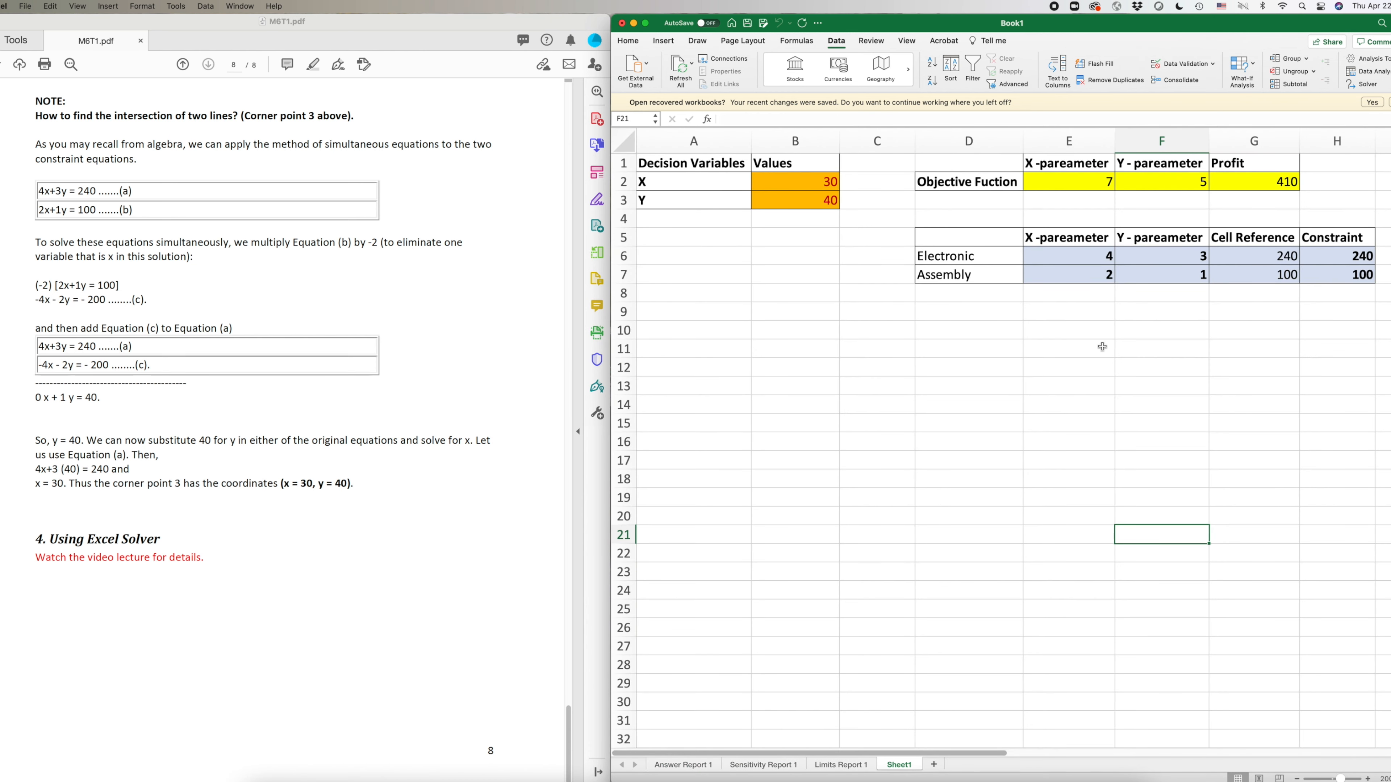
click(688, 770)
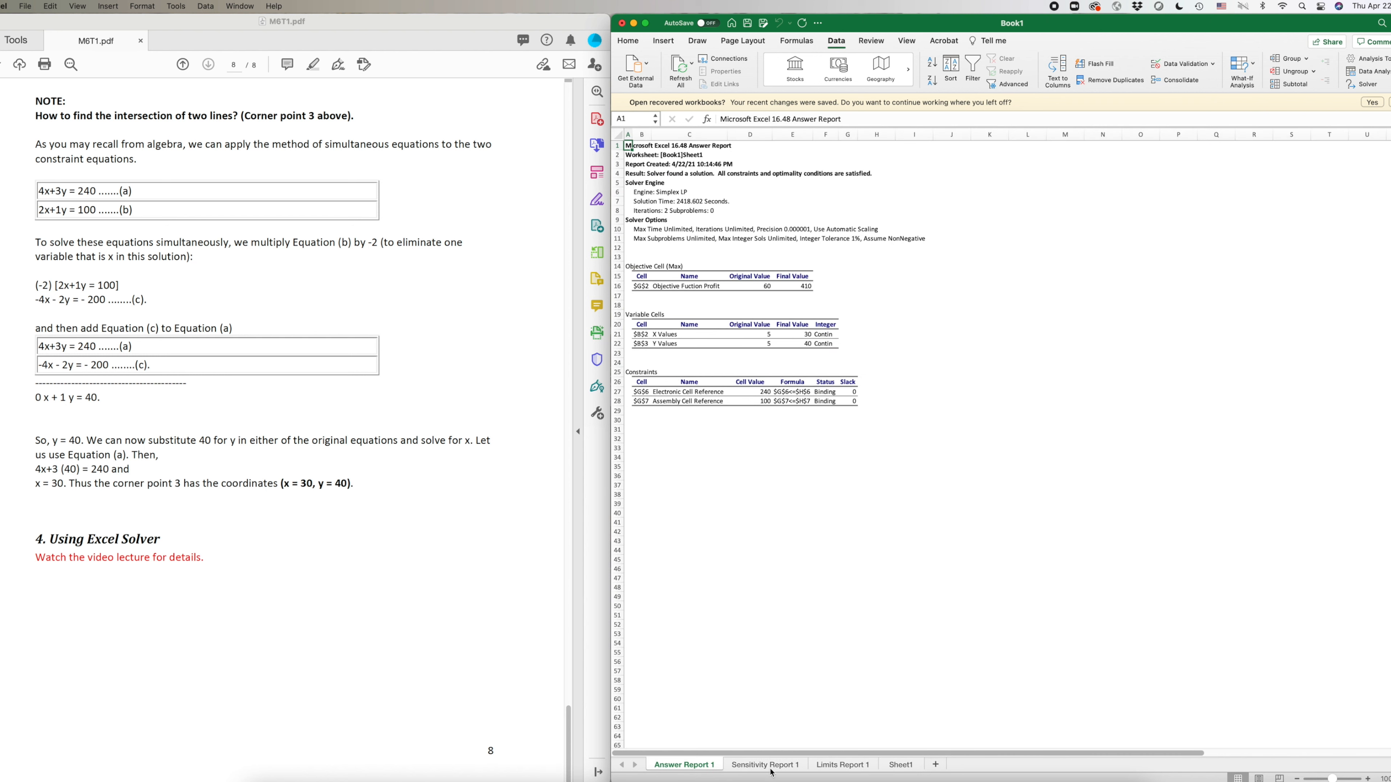
click(772, 768)
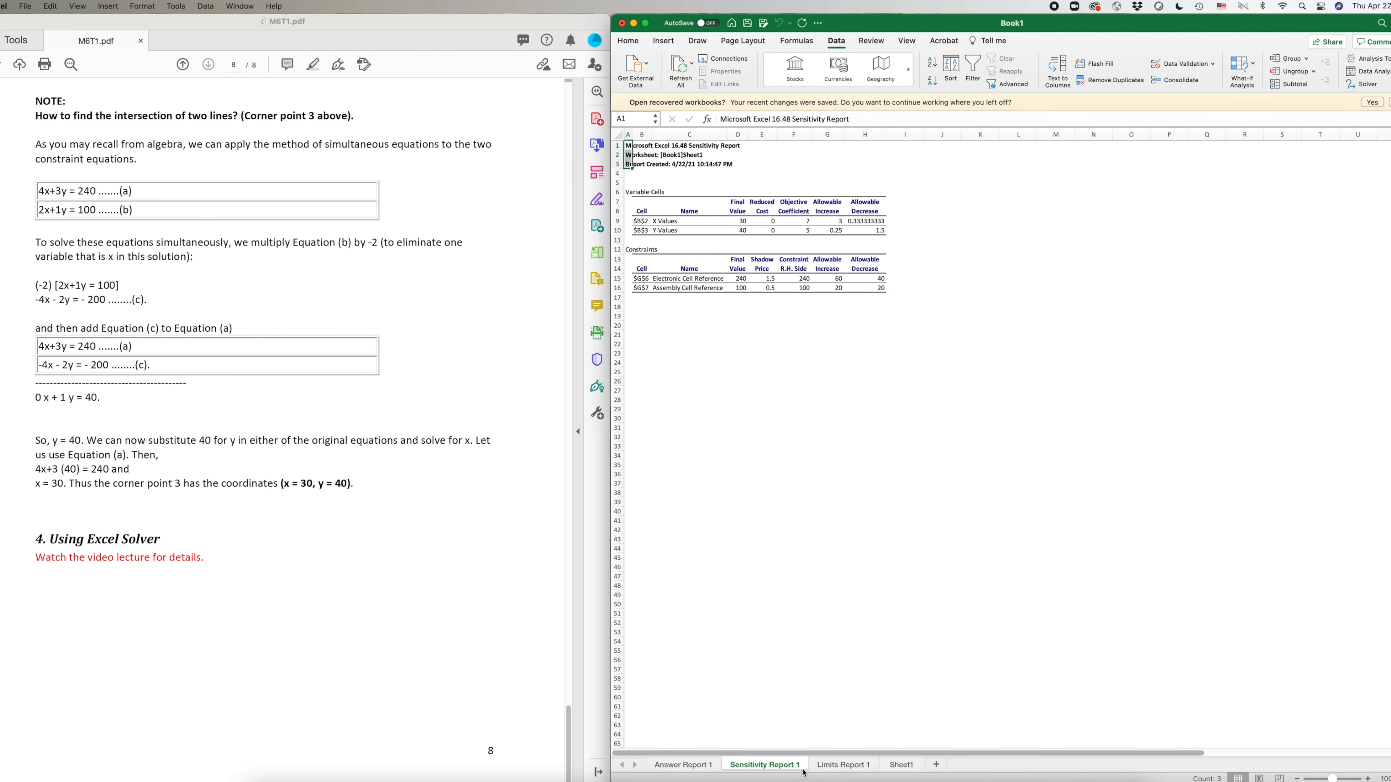
click(857, 767)
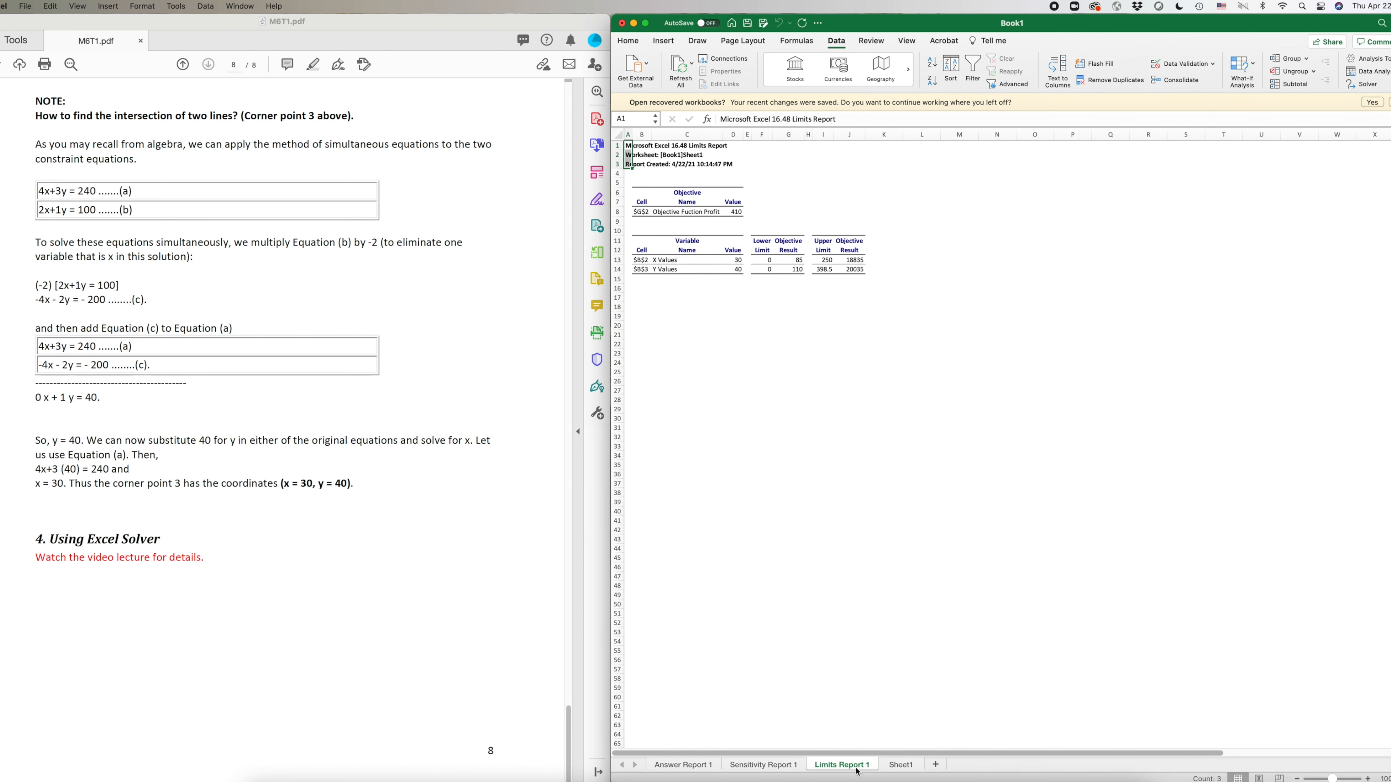
click(762, 767)
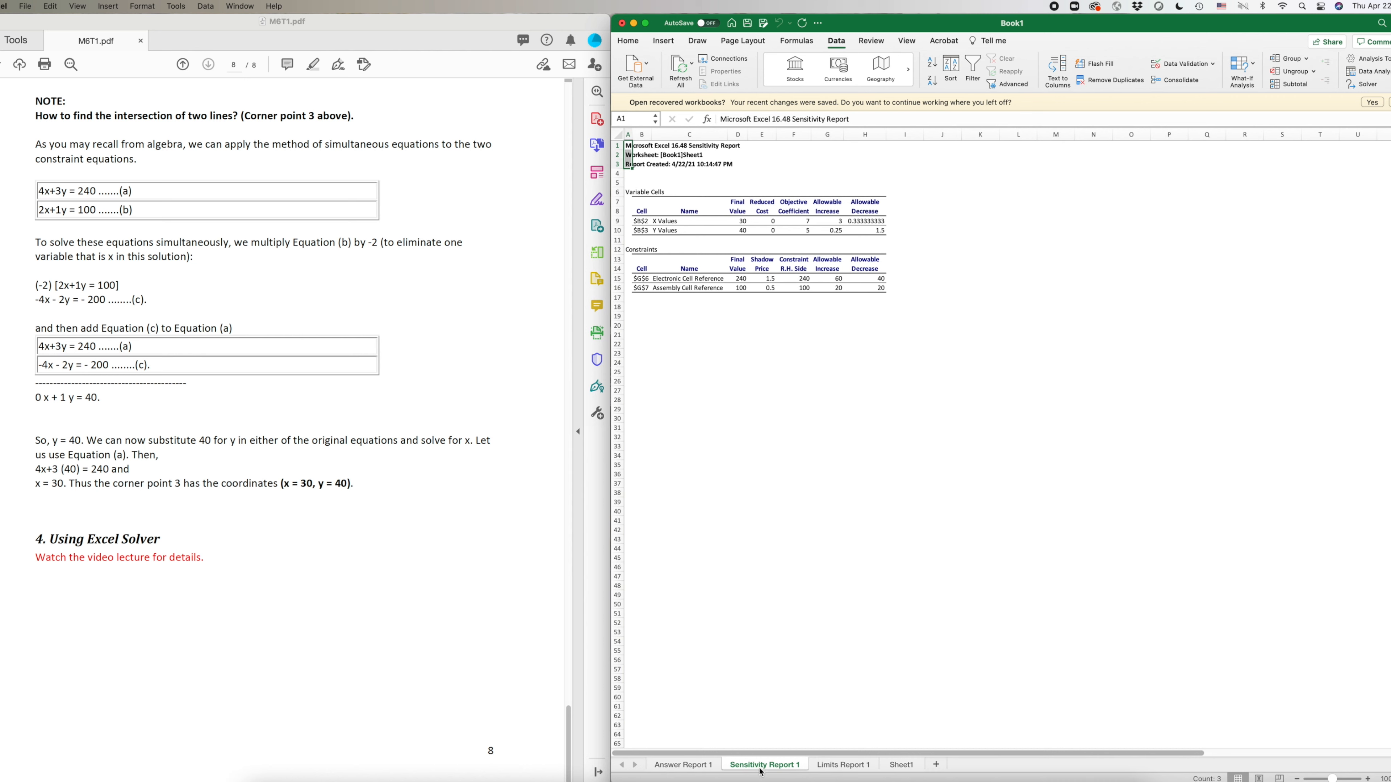
click(862, 768)
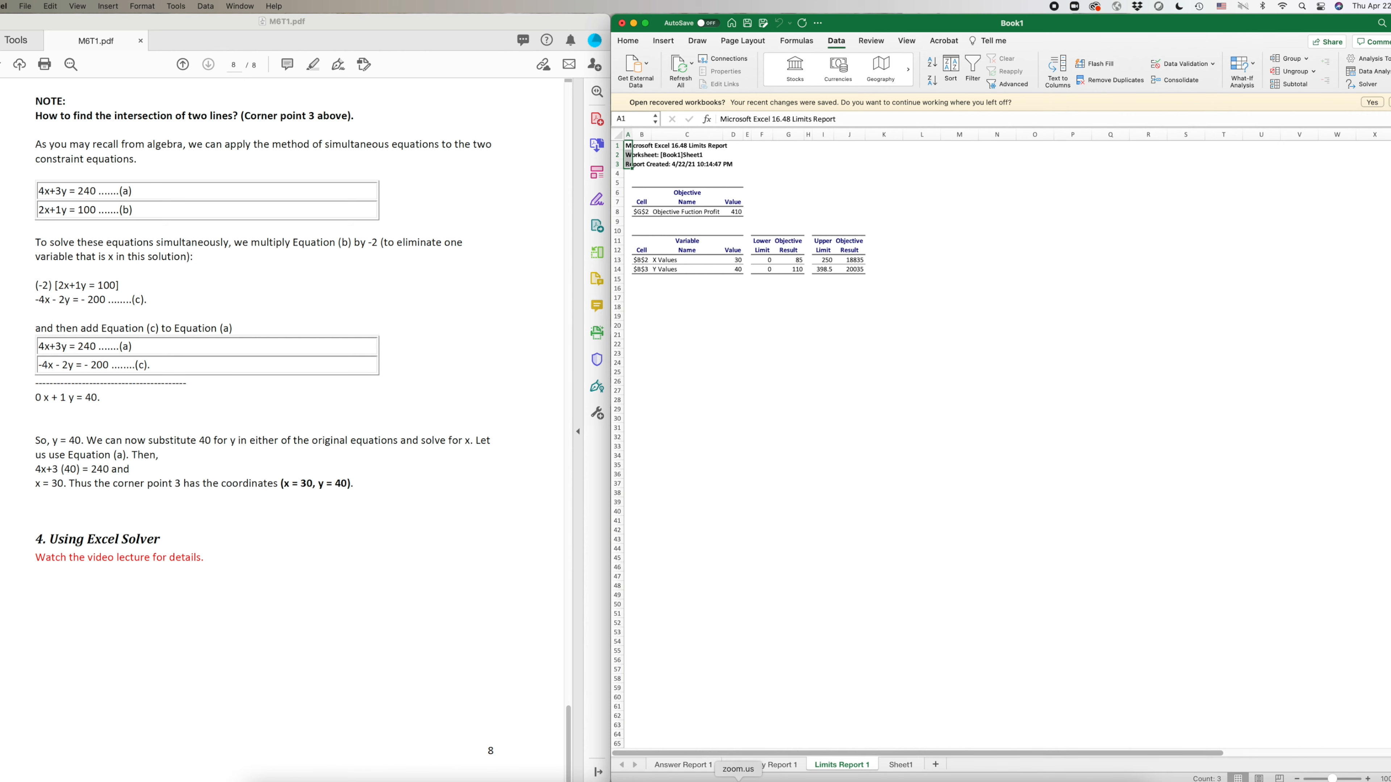
click(745, 766)
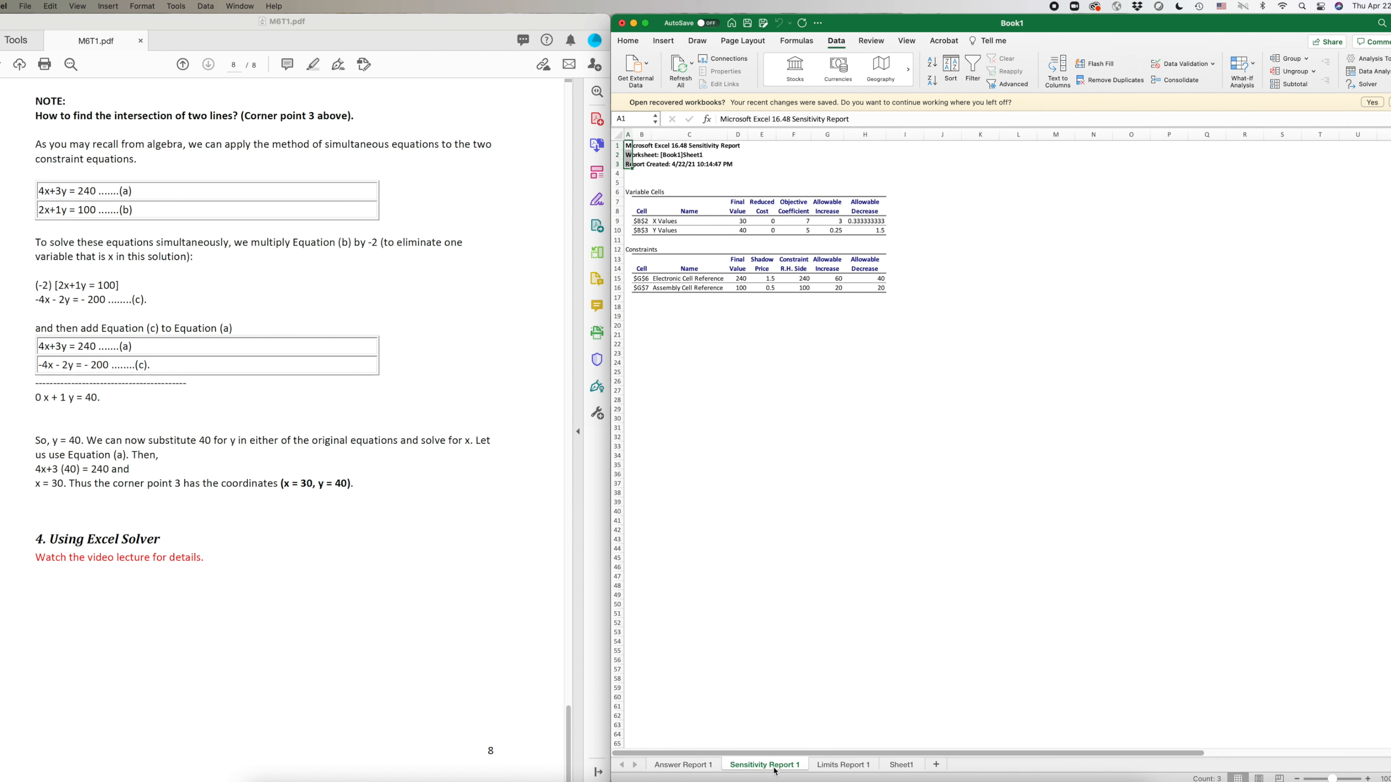
click(841, 767)
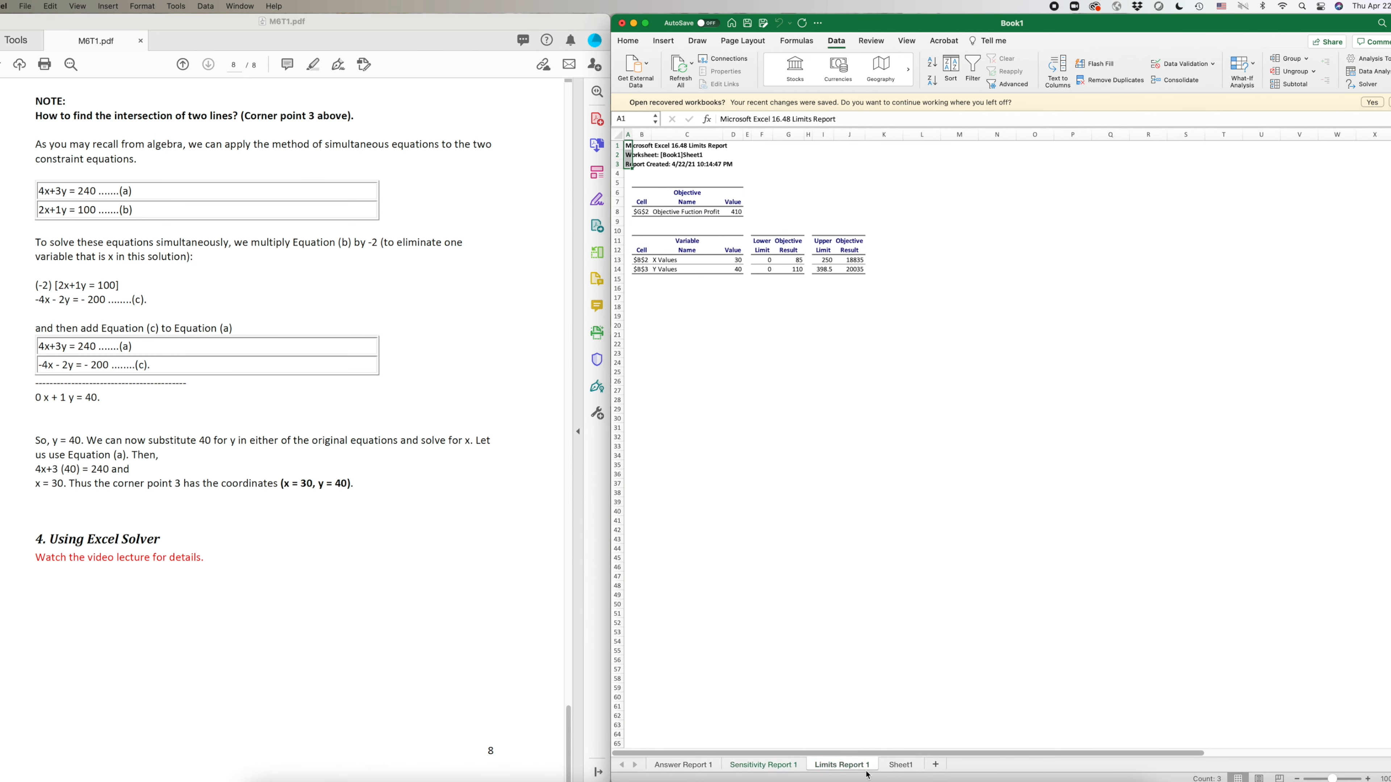
Examine the objective function profit and its original value in the Answer Report's Objective Cell table
click(673, 767)
click(932, 625)
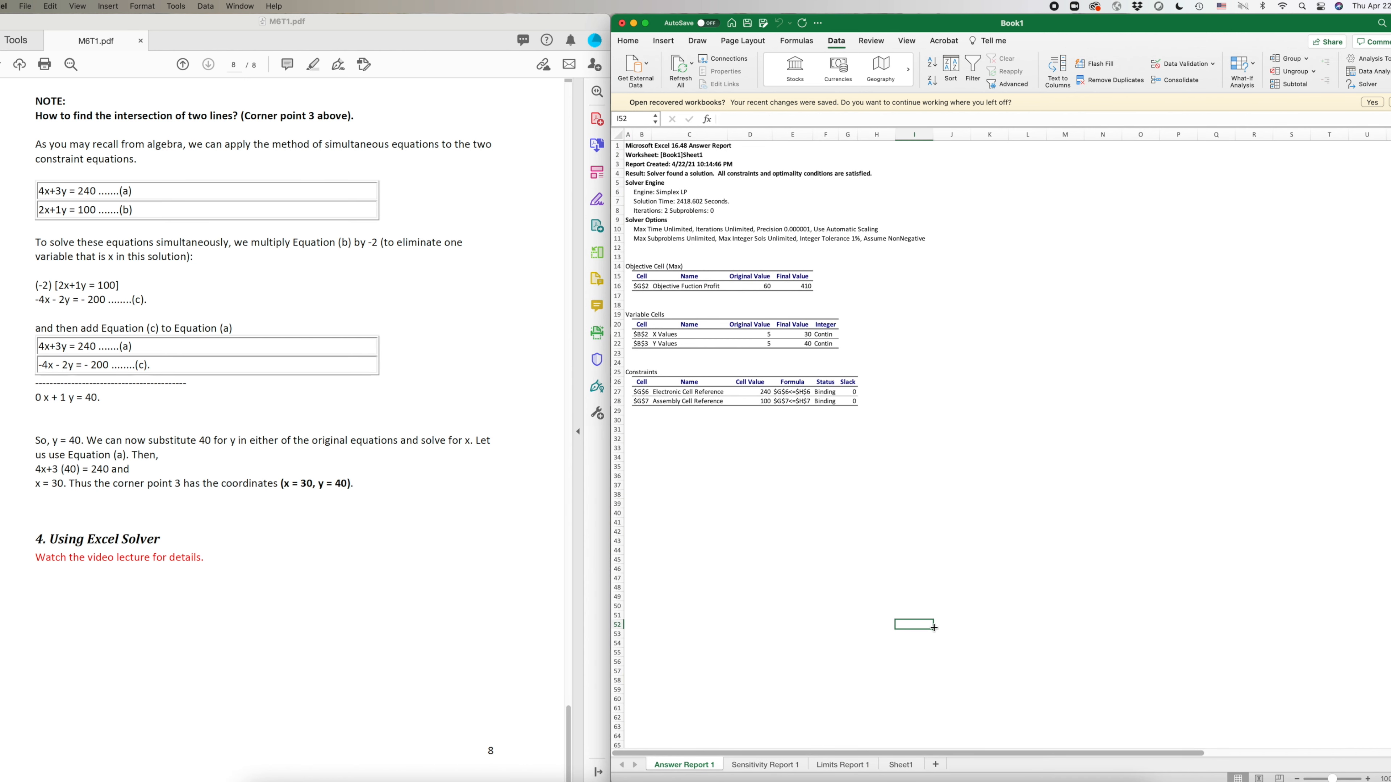
click(932, 323)
click(669, 288)
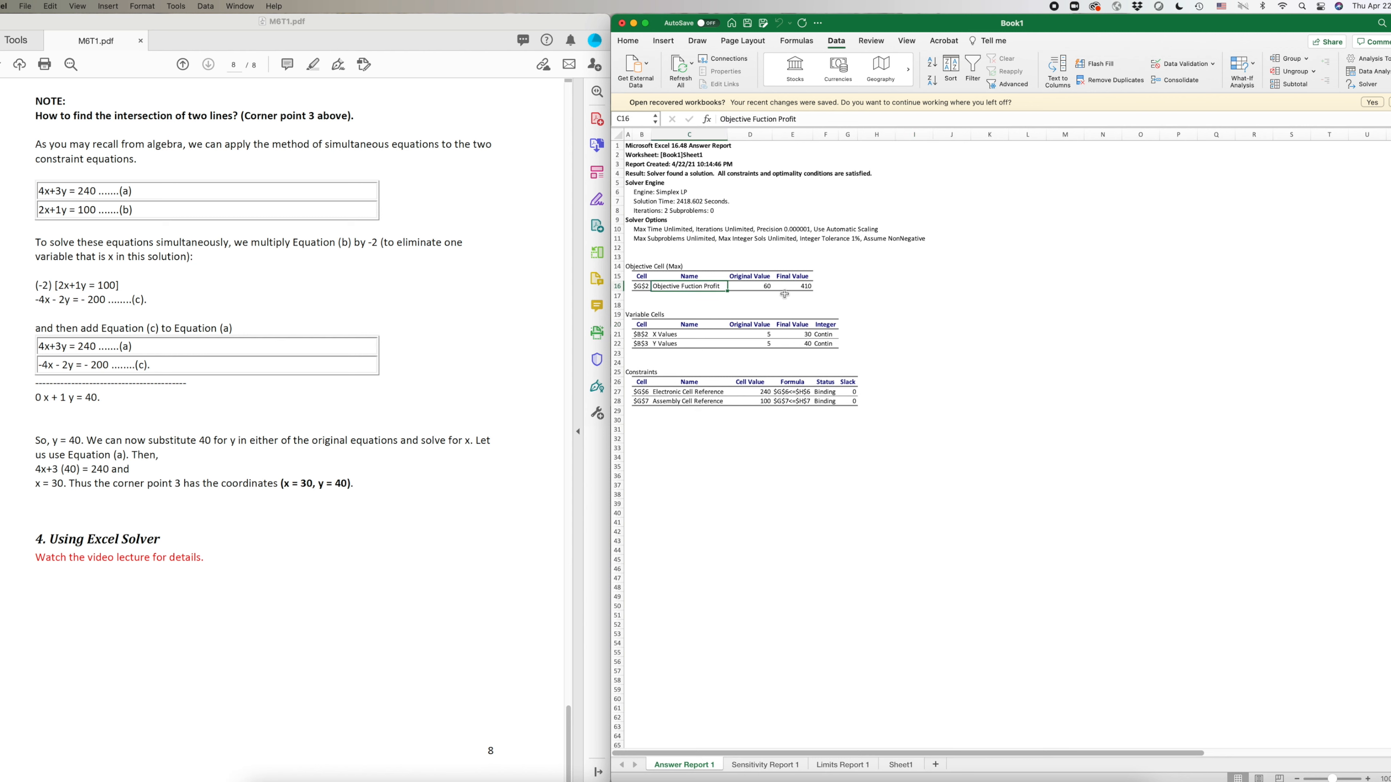
click(751, 285)
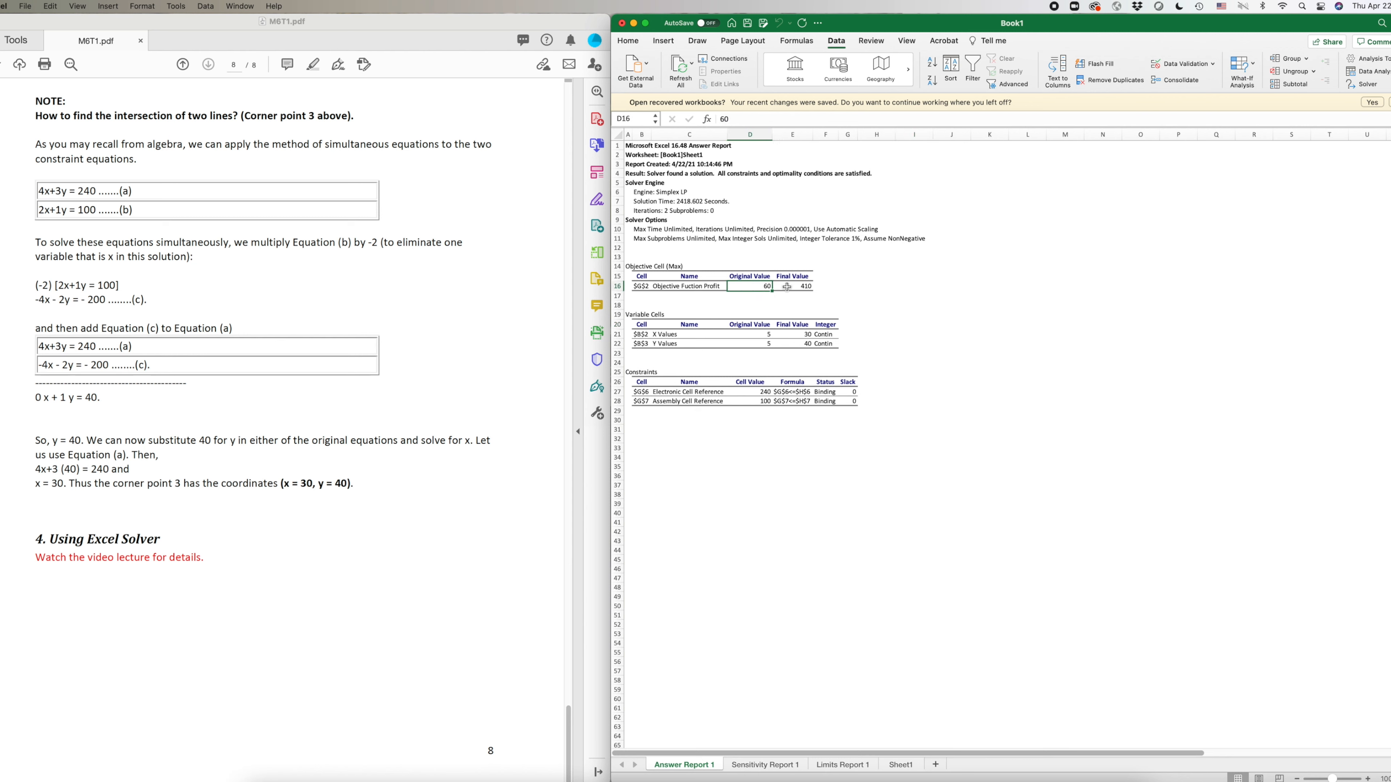
Examine the Answer Report's final profit, the original and final X and Y variable values, and the electronic and assembly constraint rows
click(803, 286)
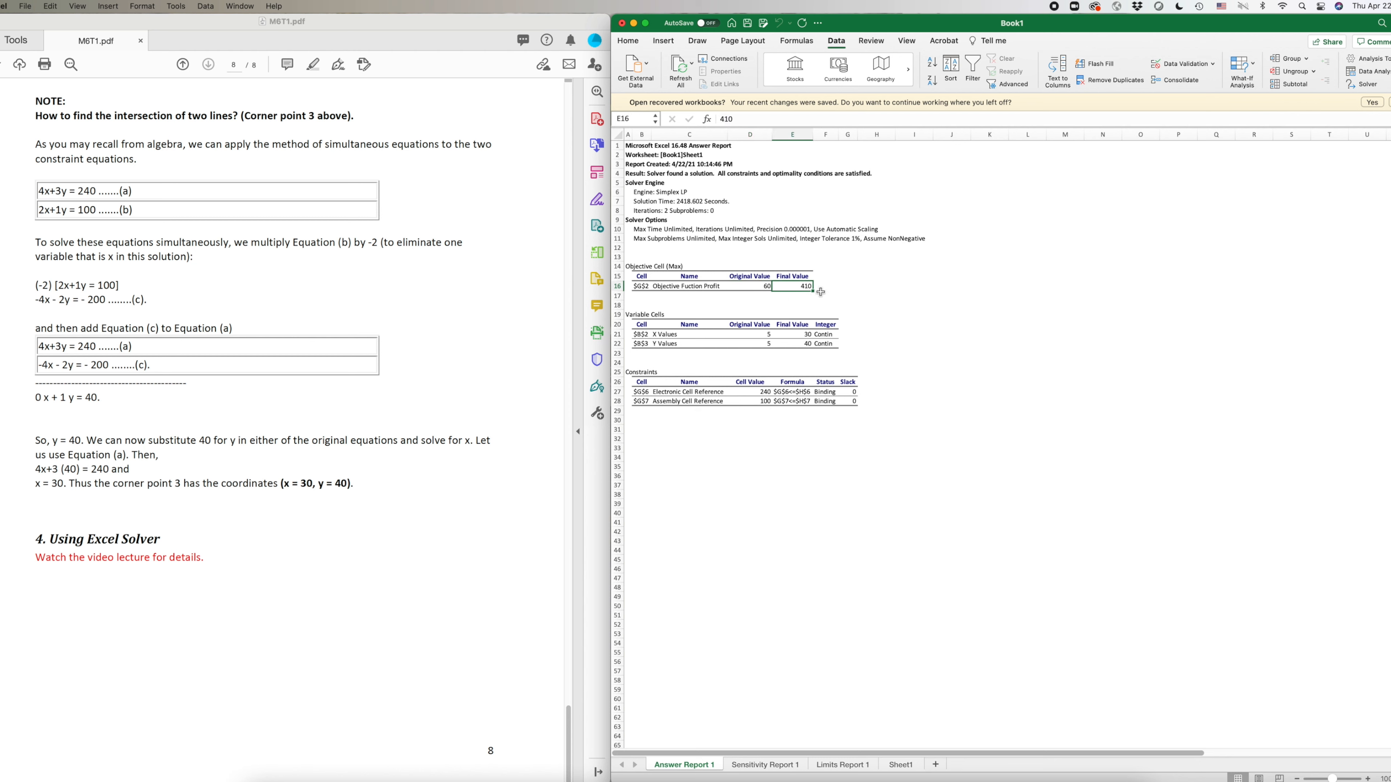
click(669, 354)
drag(762, 334, 762, 343)
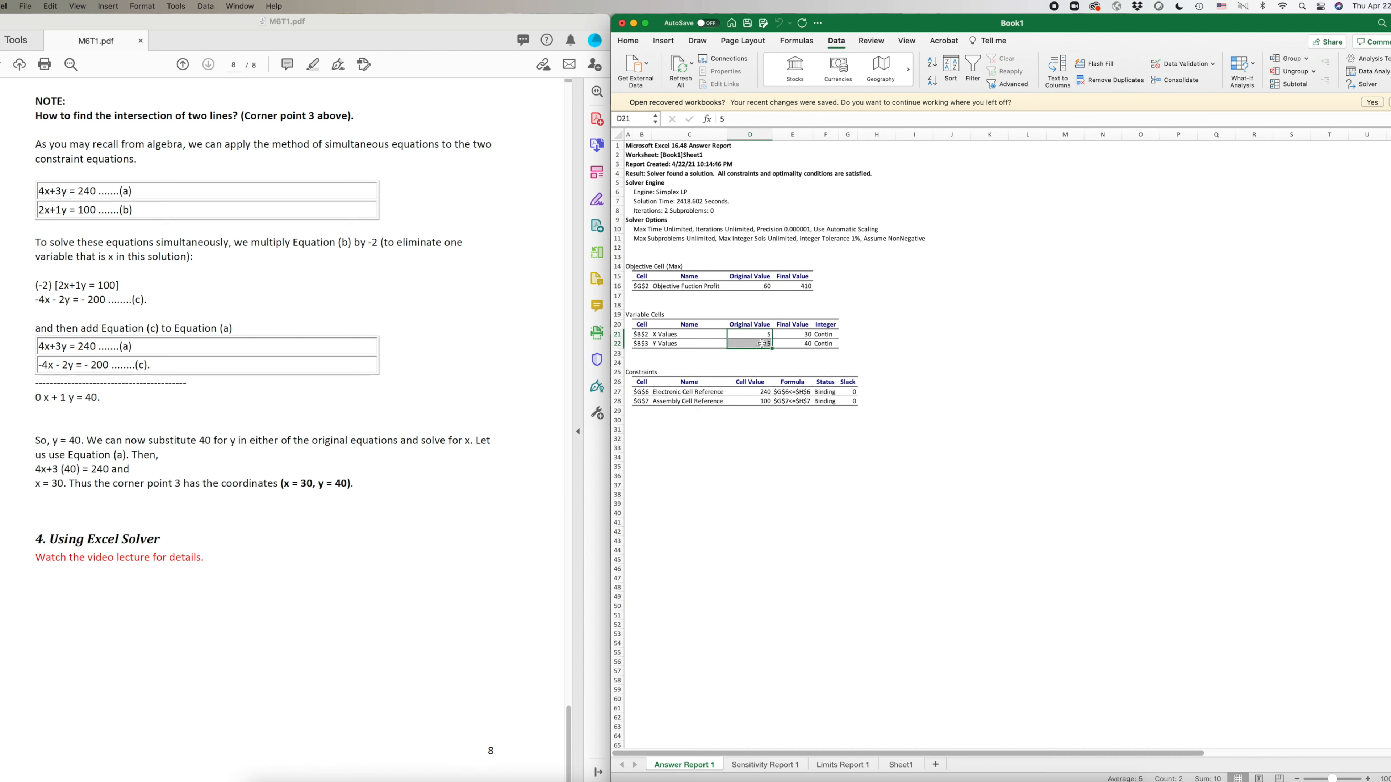
drag(800, 334, 802, 341)
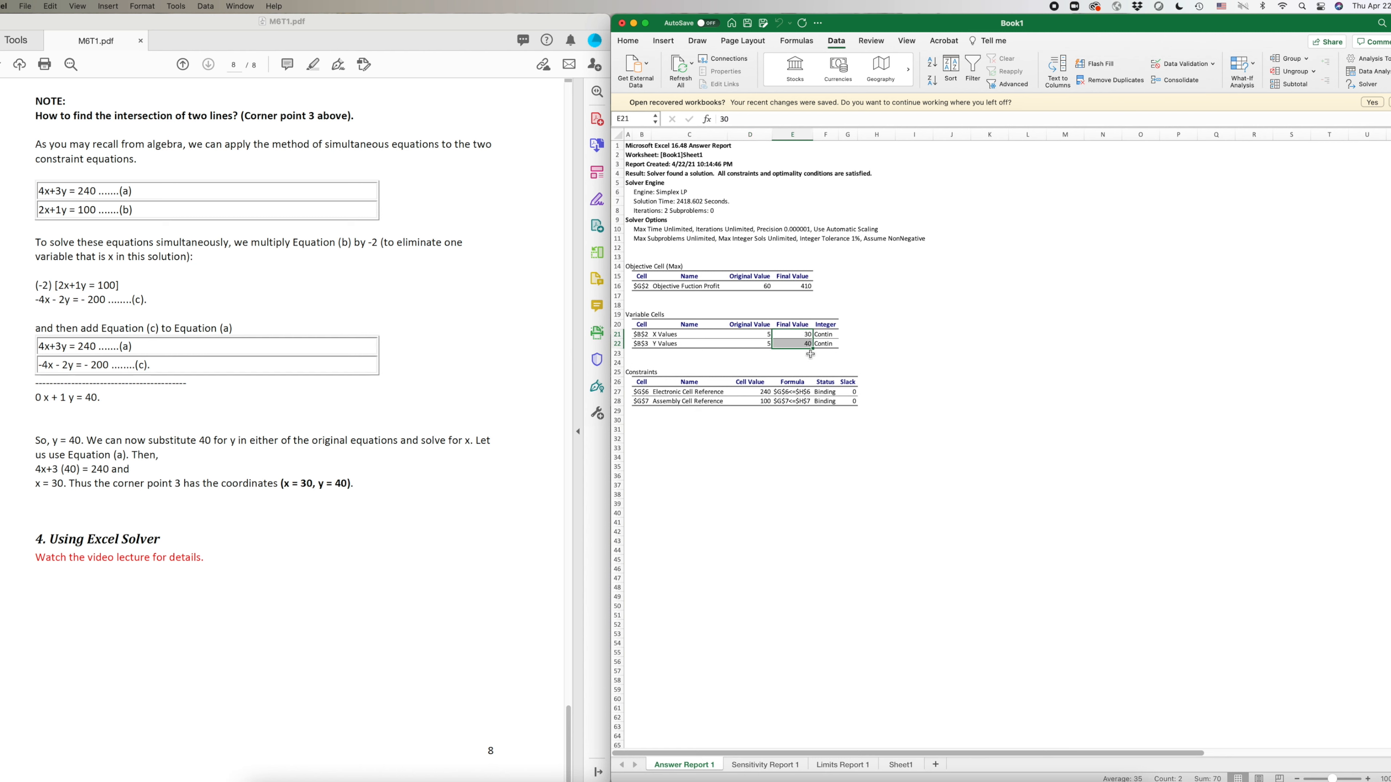
click(955, 432)
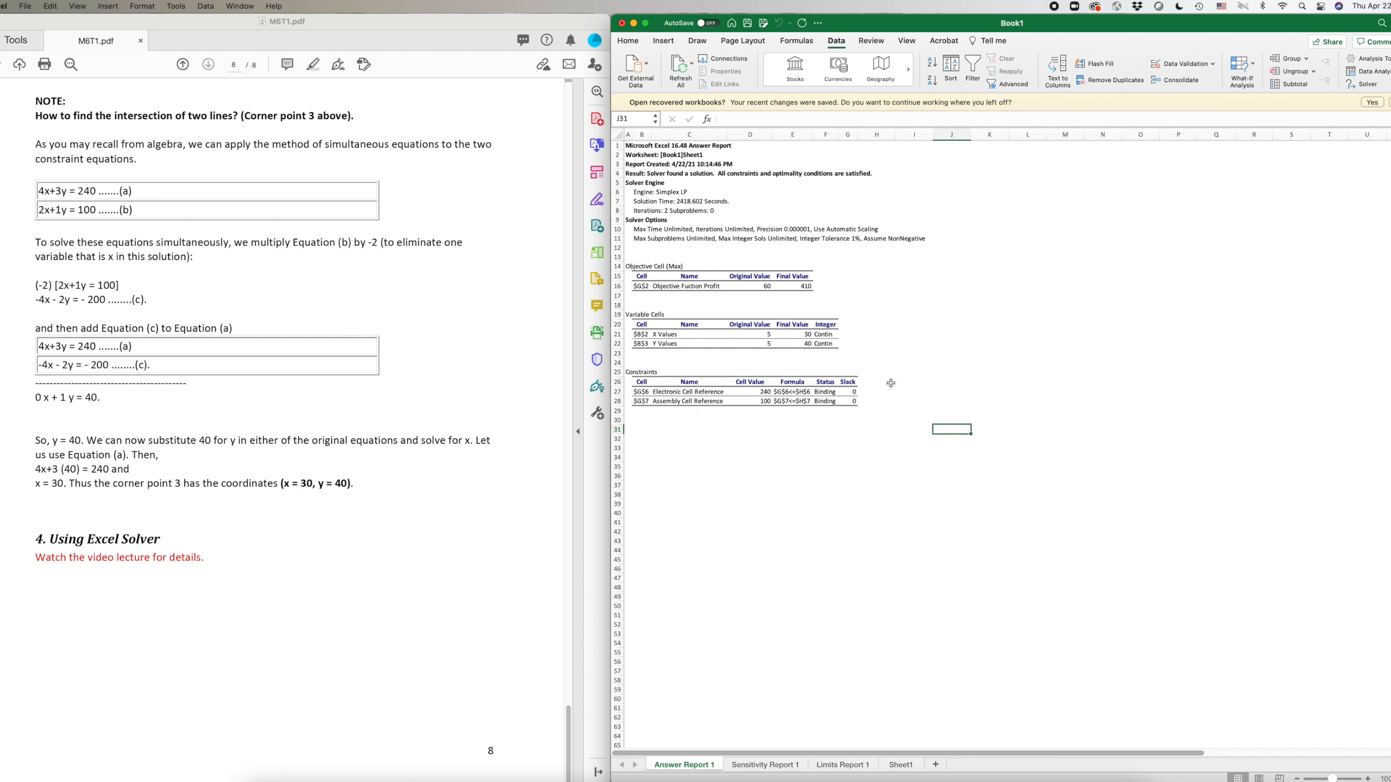
click(766, 458)
drag(654, 393, 874, 396)
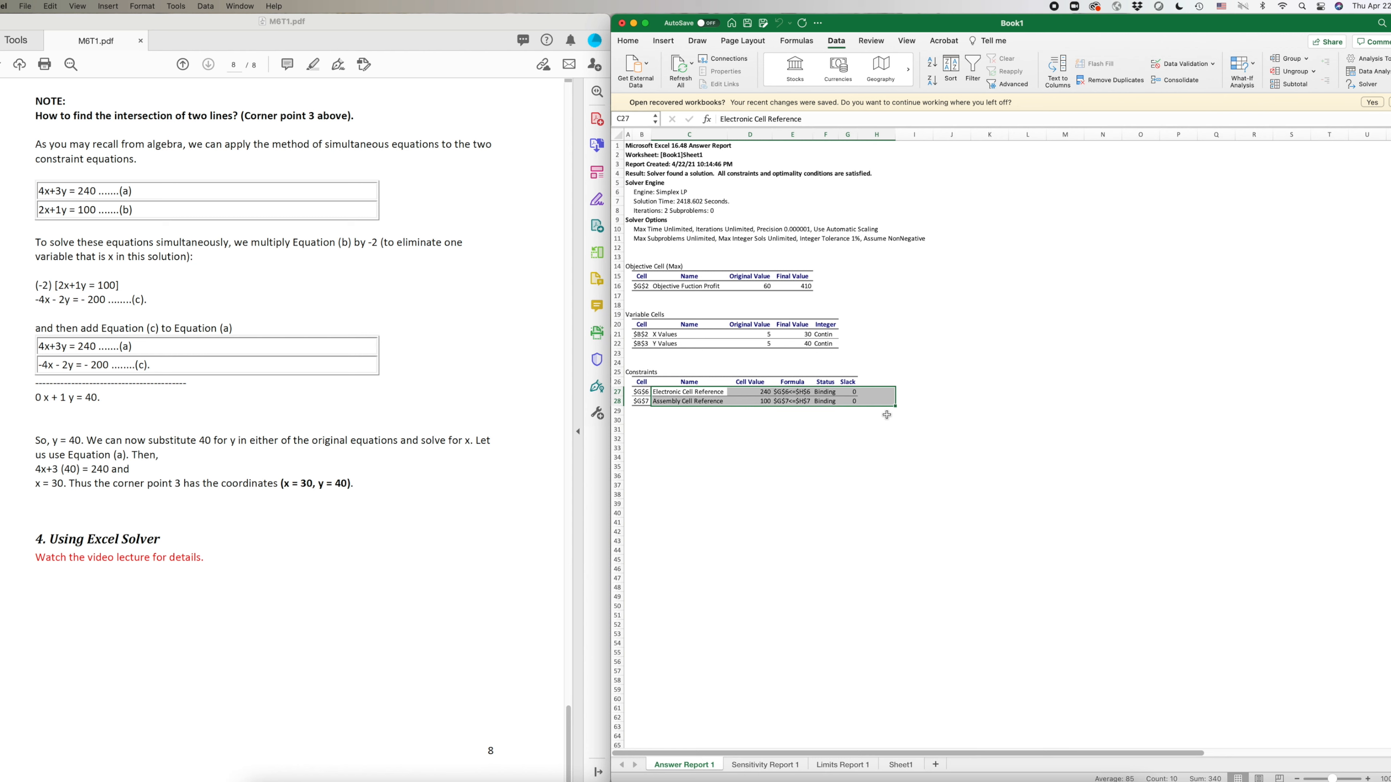
click(926, 313)
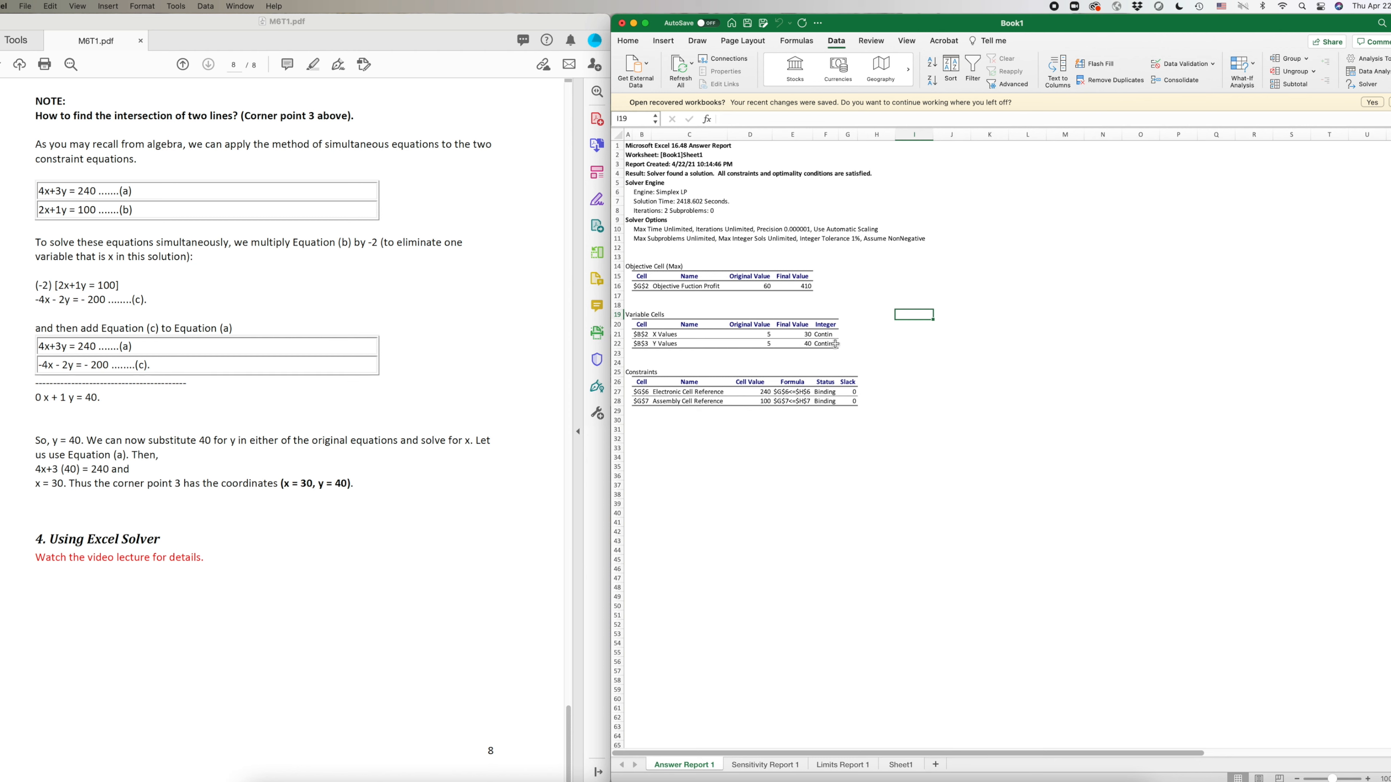
drag(797, 336, 803, 342)
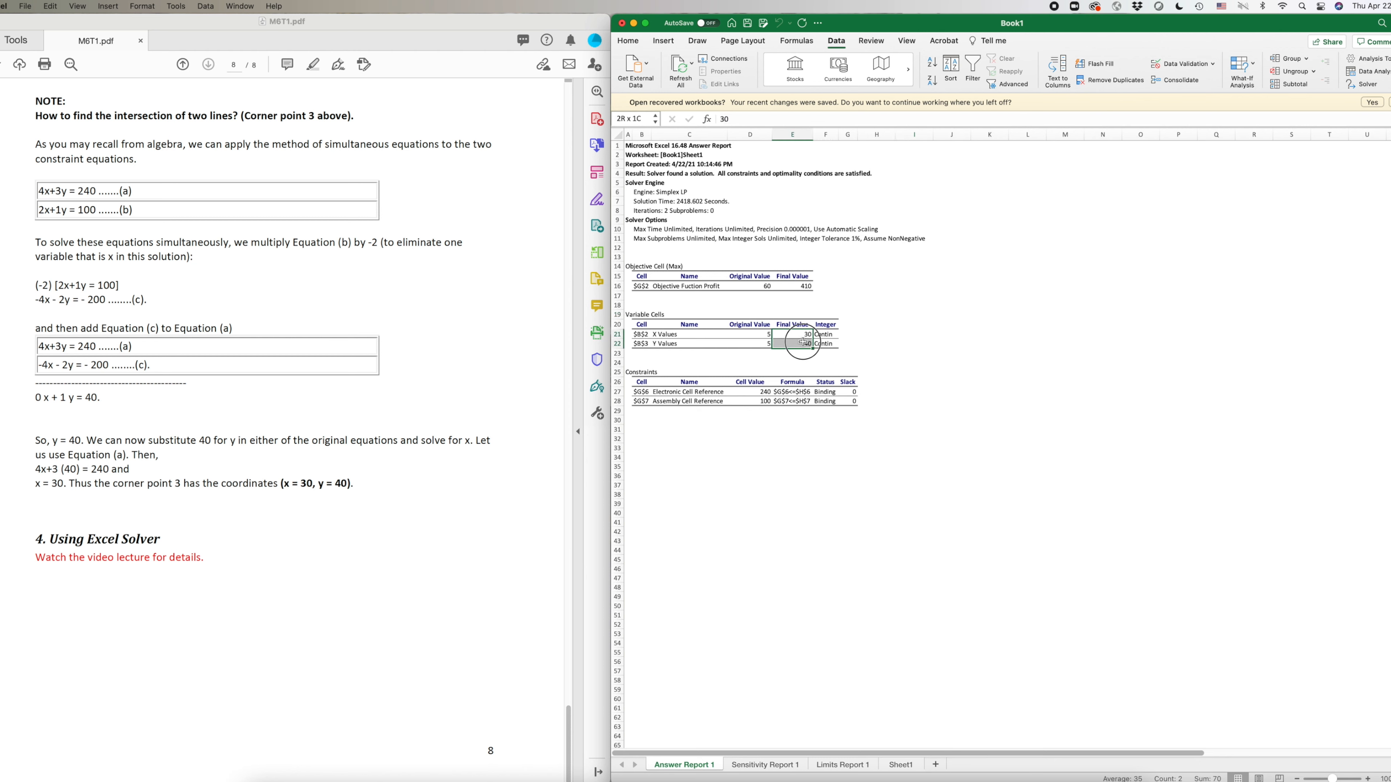
click(801, 289)
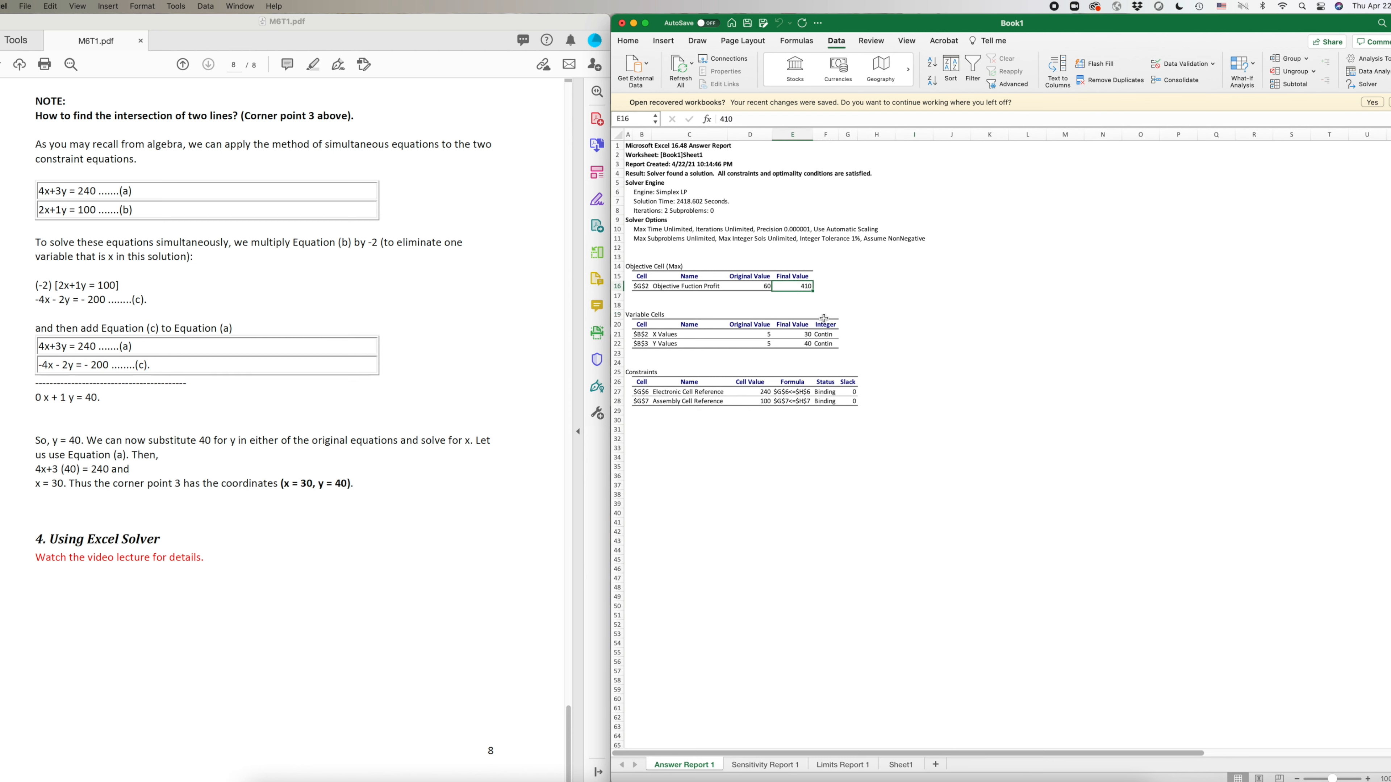